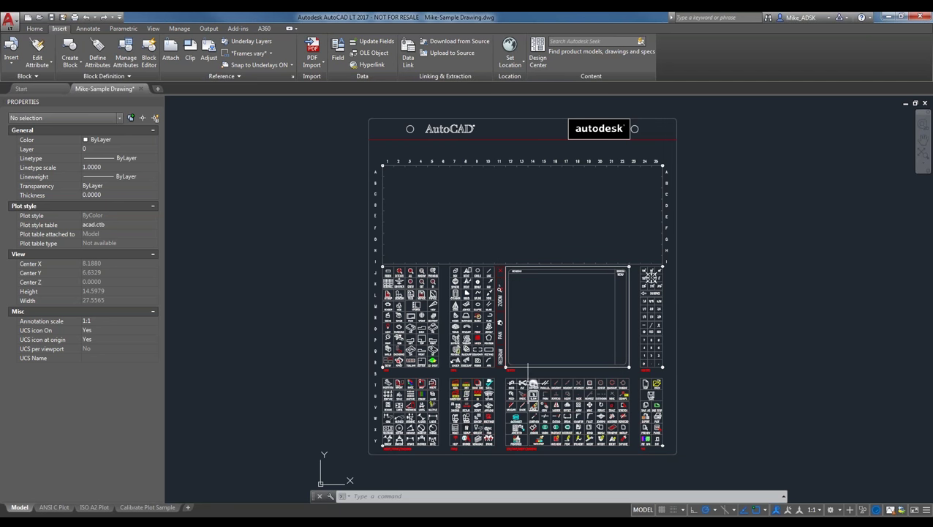
Choose Manage Plotters from the application menu's Print submenu
{"action": "left_click", "coordinate": [18, 18]}
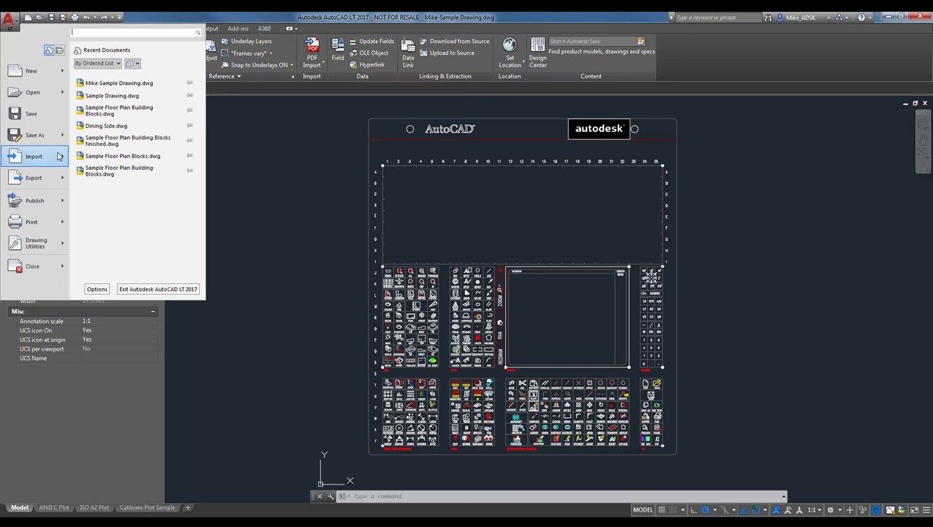
{"action": "mouse_move", "coordinate": [58, 225]}
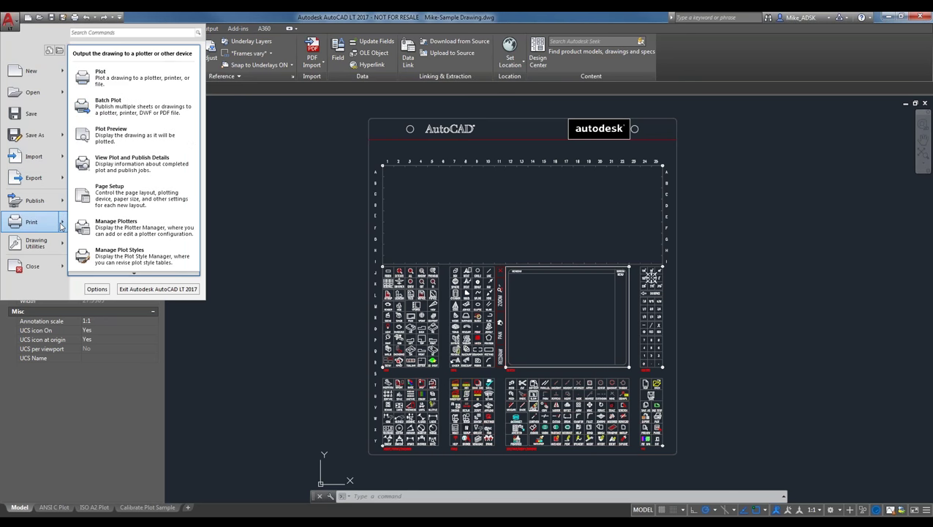
{"action": "left_click", "coordinate": [186, 231]}
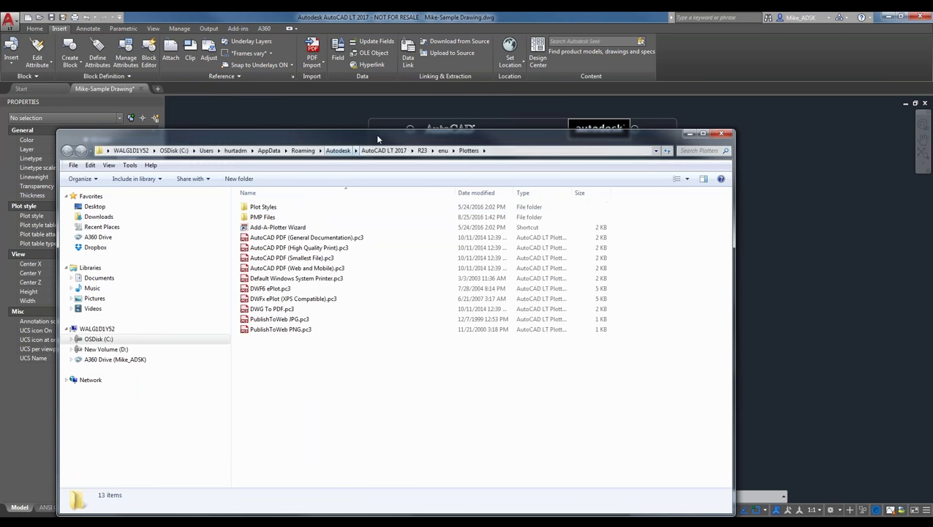
Move the Plotters folder window up and right, then select PublishToWeb PNG.pc3
{"action": "left_click_drag", "start_coordinate": [382, 133], "coordinate": [462, 78]}
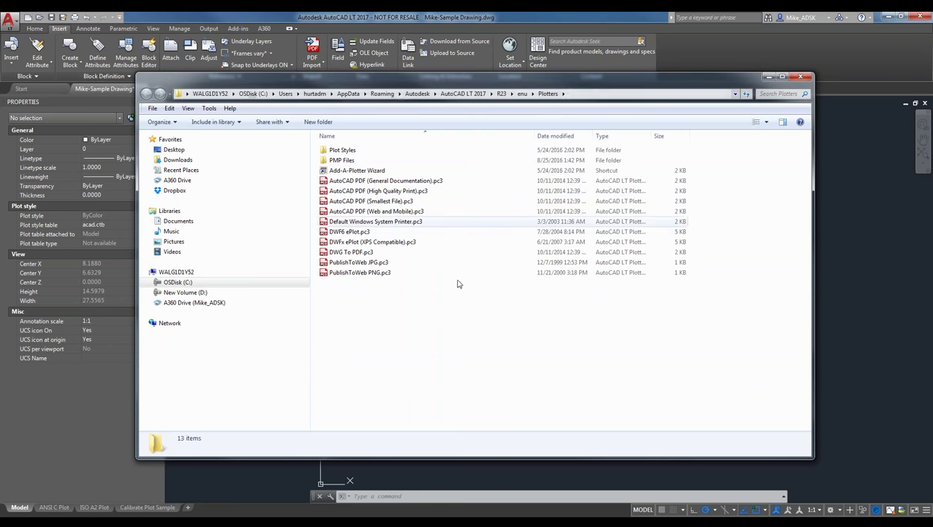
{"action": "left_click", "coordinate": [423, 272]}
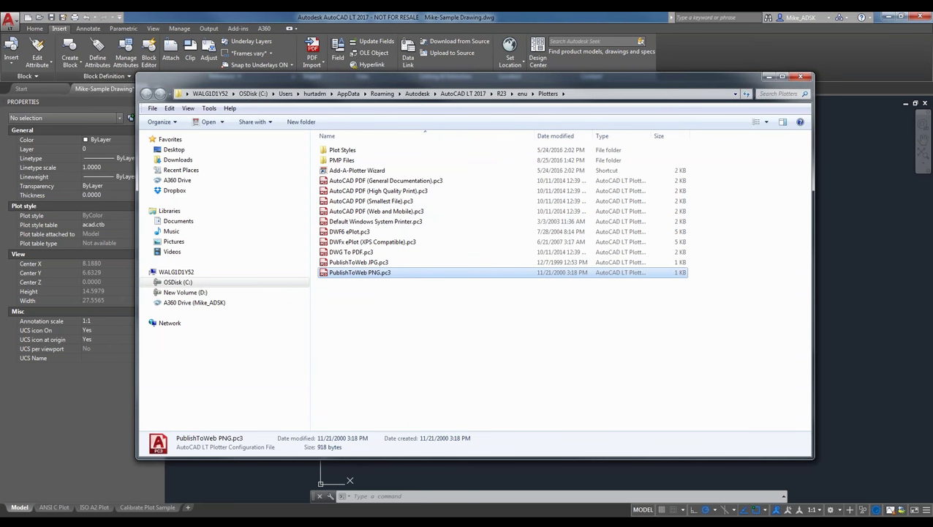
{"action": "double_click", "coordinate": [398, 272]}
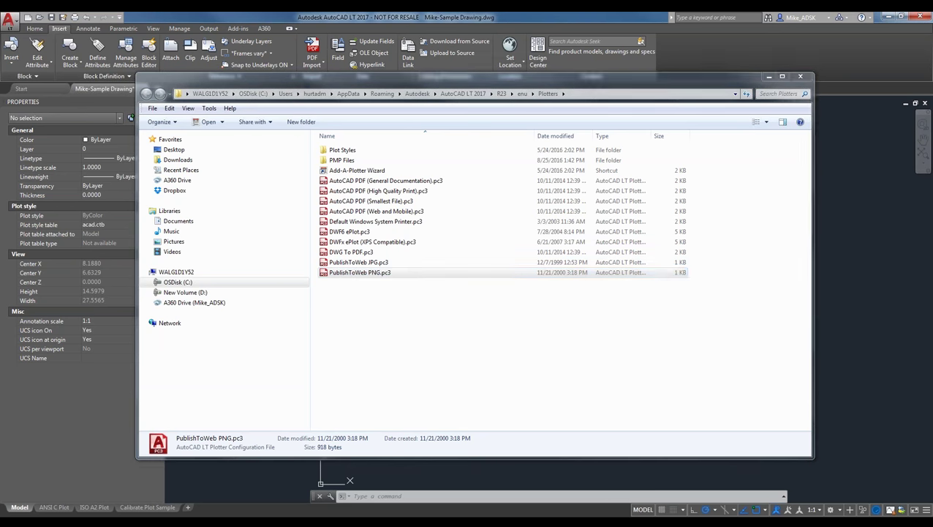
{"action": "left_click", "coordinate": [523, 69]}
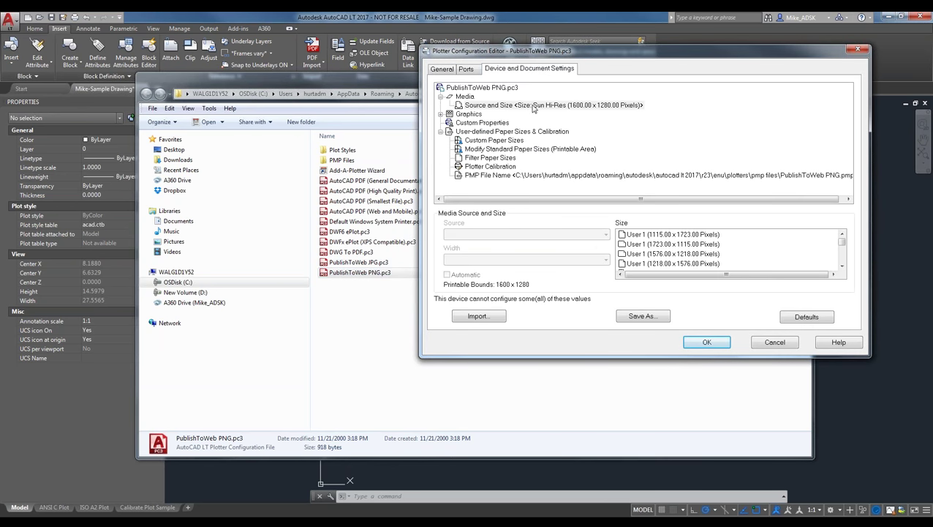
{"action": "left_click_drag", "start_coordinate": [572, 57], "coordinate": [539, 54]}
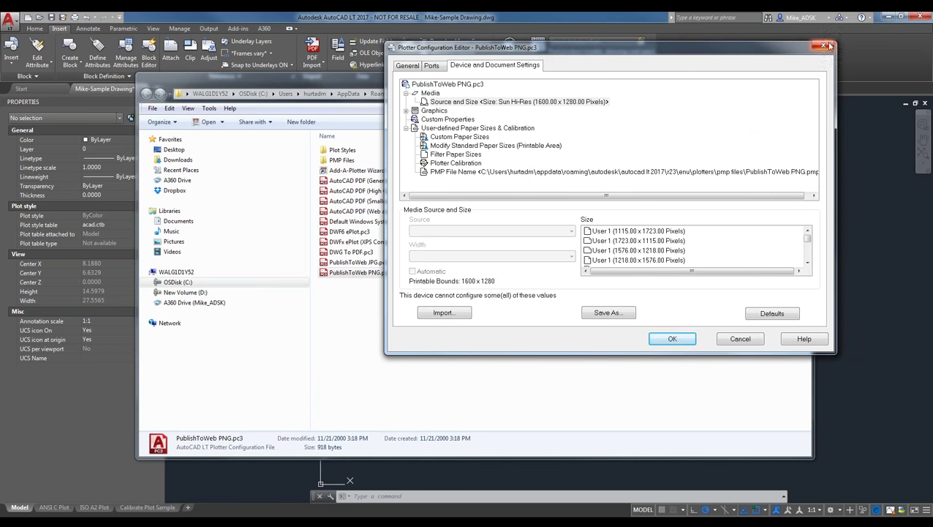
{"action": "left_click", "coordinate": [452, 116]}
{"action": "left_click", "coordinate": [453, 120]}
{"action": "left_click", "coordinate": [466, 137]}
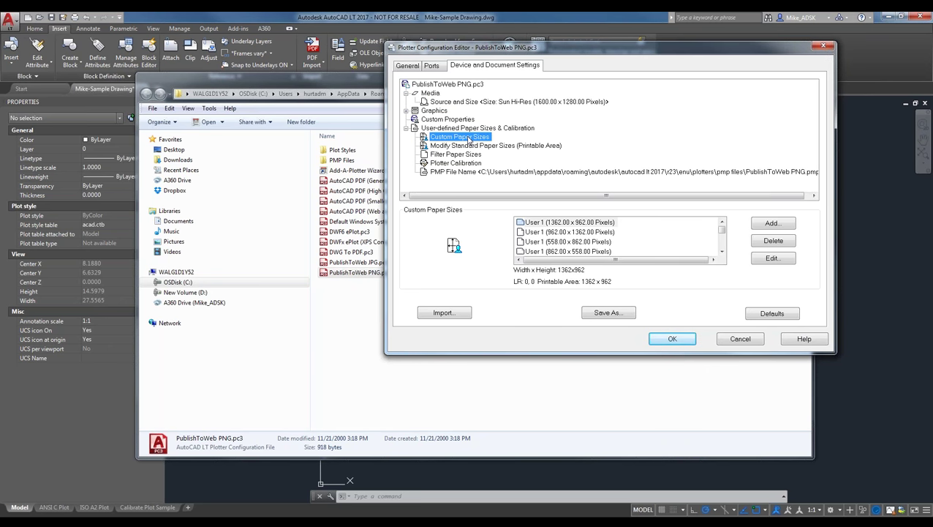
{"action": "left_click", "coordinate": [463, 171]}
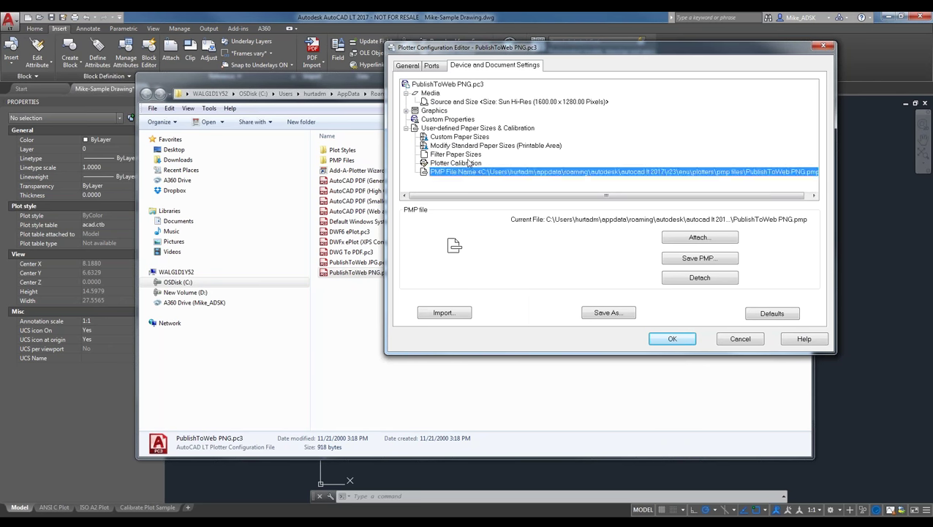
{"action": "left_click", "coordinate": [458, 163]}
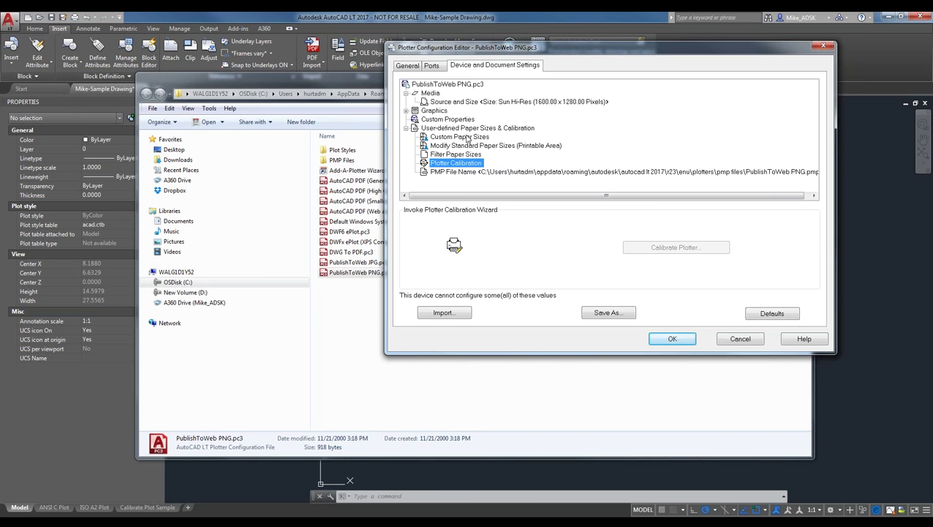
{"action": "left_click", "coordinate": [446, 119]}
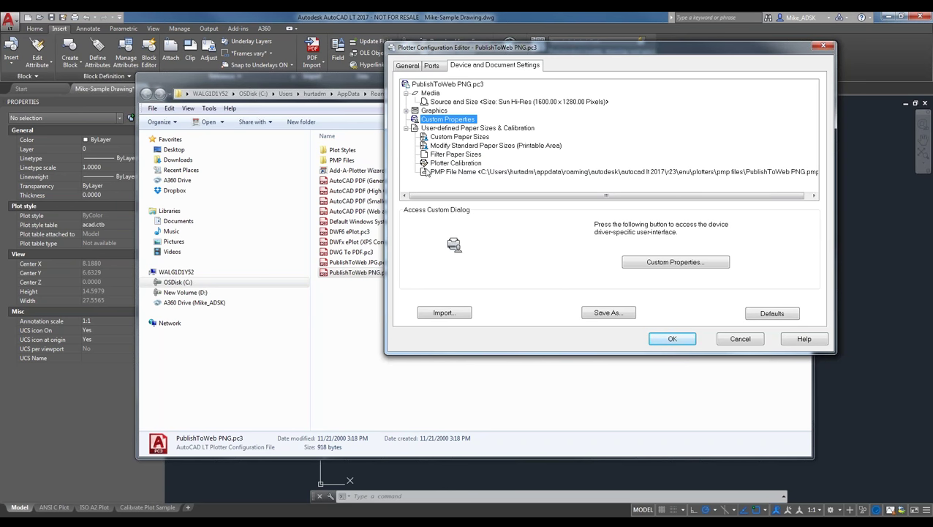
{"action": "left_click", "coordinate": [622, 263]}
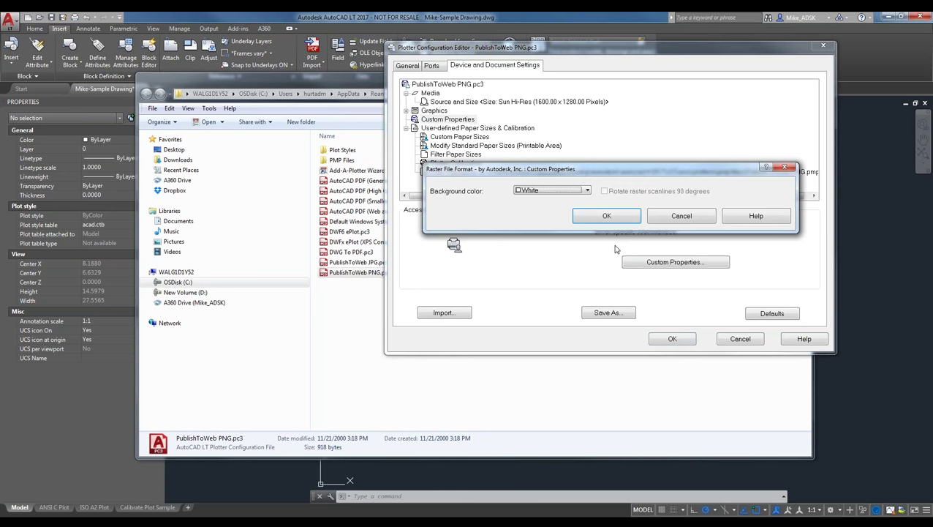
{"action": "left_click", "coordinate": [682, 218]}
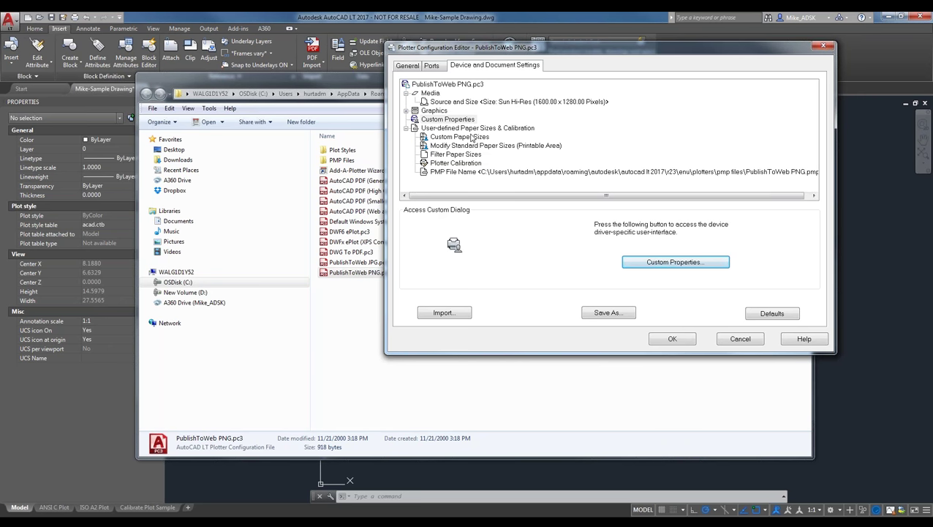
{"action": "left_click", "coordinate": [823, 46]}
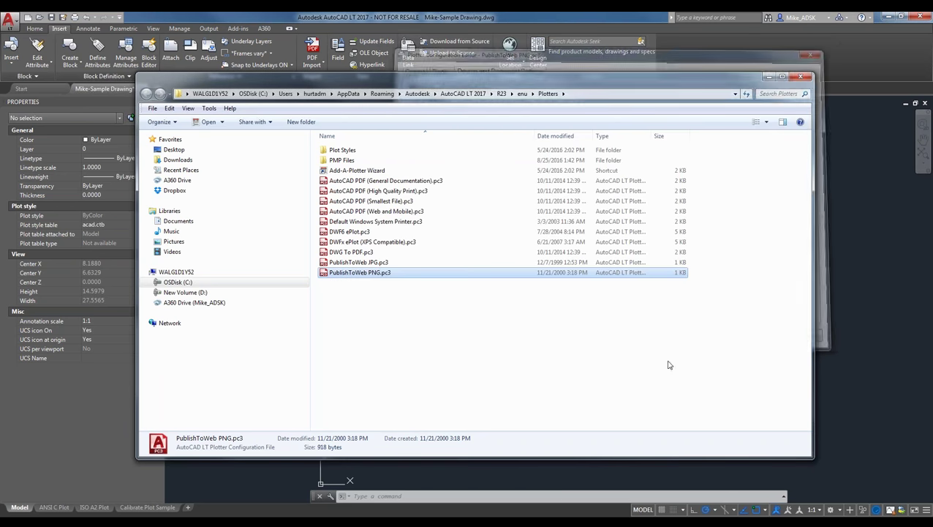
Start the Add-A-Plotter Wizard and base the new plotter on a System Printer
{"action": "double_click", "coordinate": [381, 171]}
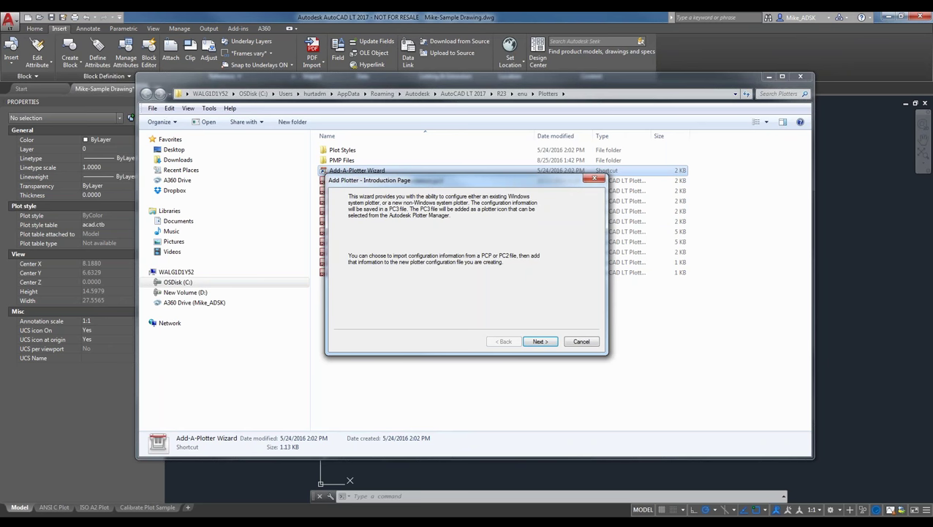
{"action": "left_click", "coordinate": [547, 344]}
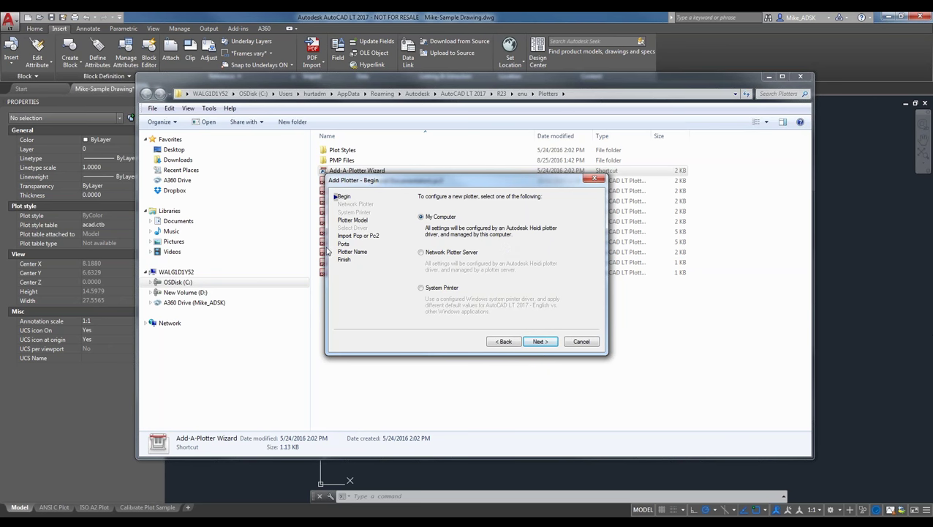
{"action": "left_click", "coordinate": [433, 290]}
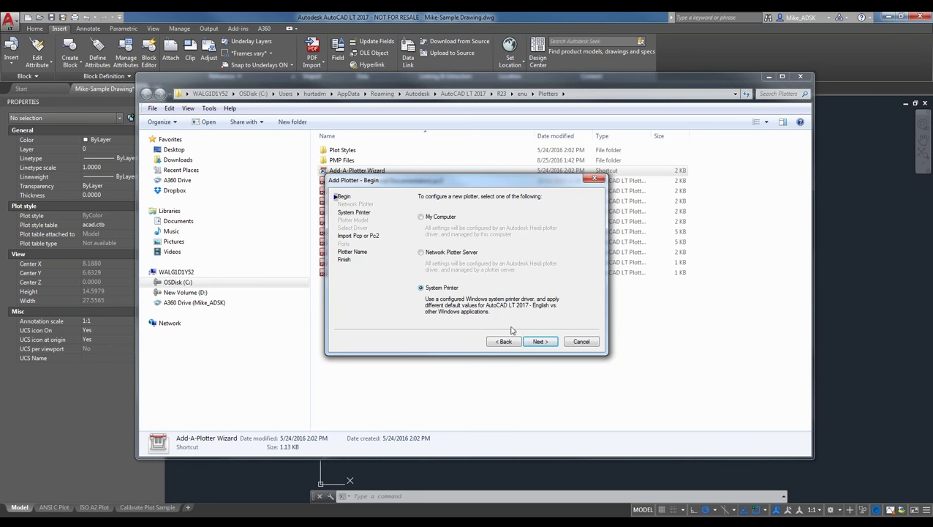
{"action": "left_click", "coordinate": [539, 343]}
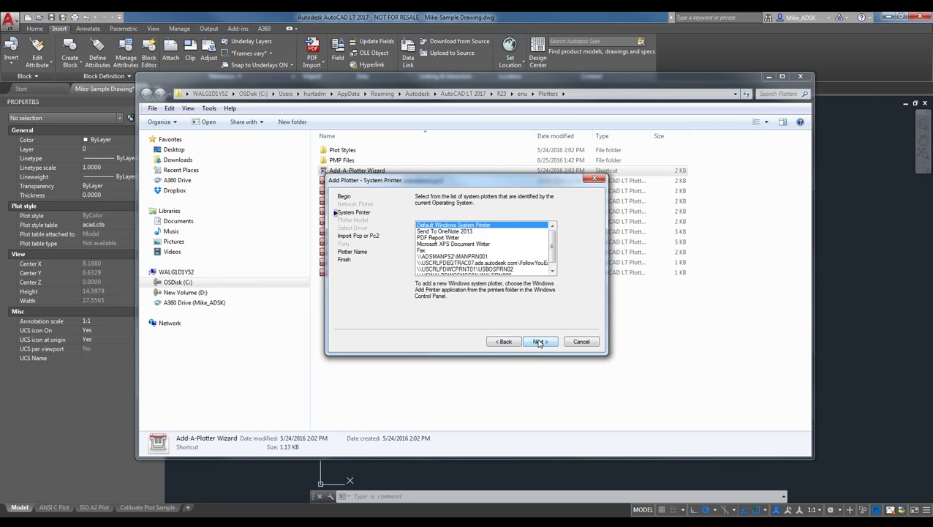
Pick the \\USCRLPDWCPRNT01\USBOSPRN02 system printer and continue the wizard
{"action": "scroll", "coordinate": [553, 251], "scroll_direction": "down", "scroll_amount": 2}
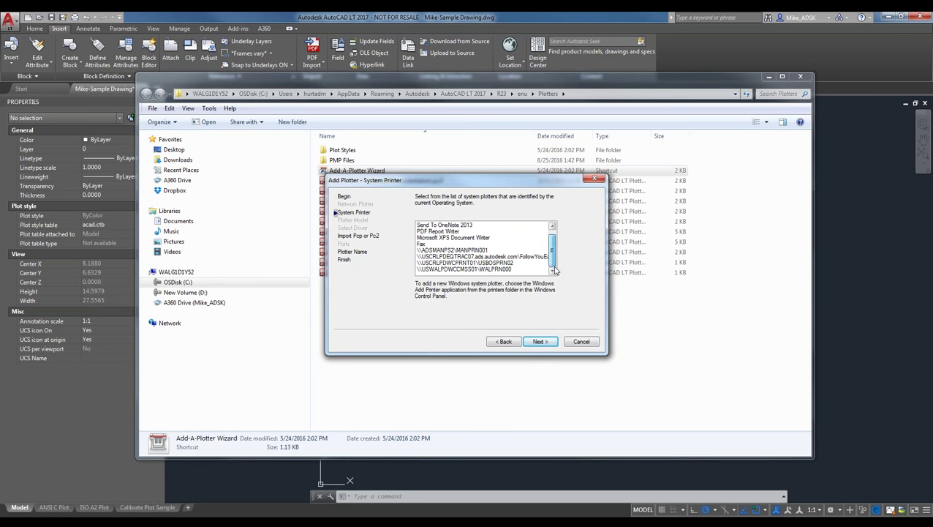
{"action": "left_click", "coordinate": [507, 264]}
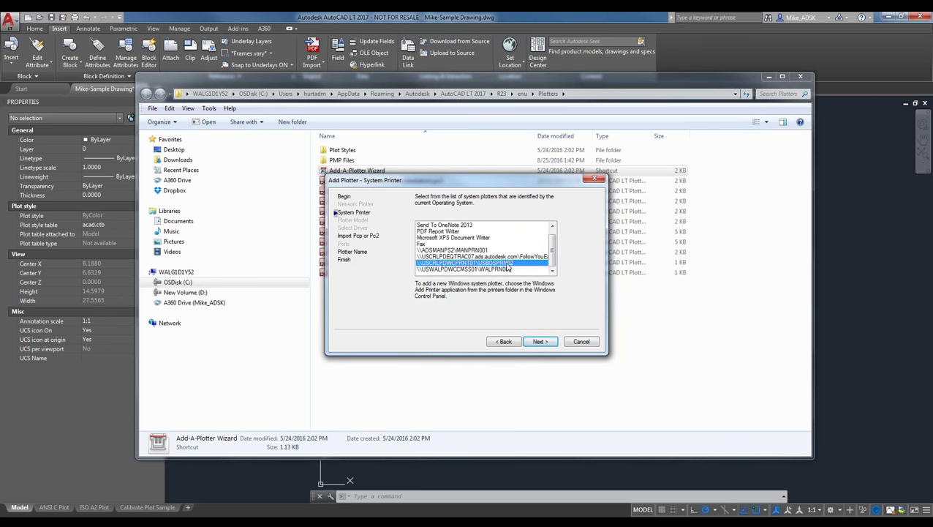
{"action": "left_click", "coordinate": [550, 345]}
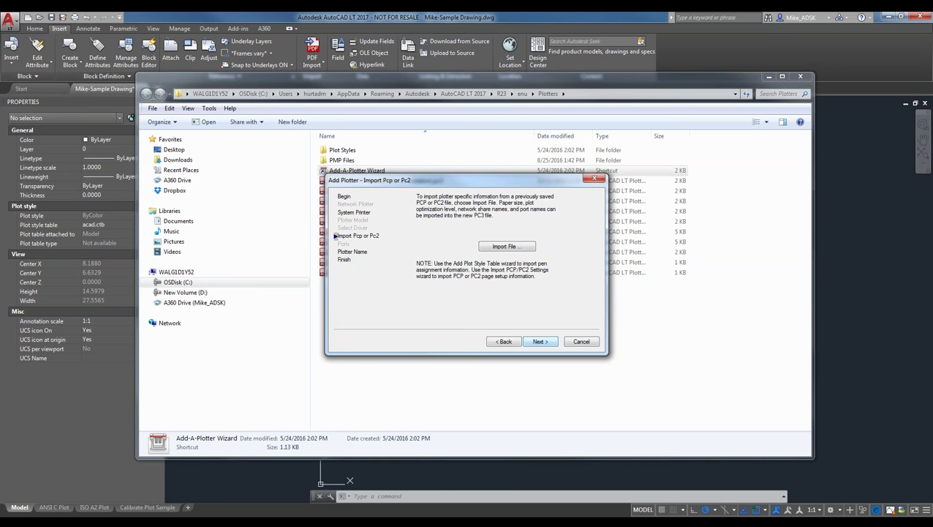
Skip the PCP/PC2 import and finish the plotter under the default name USBOSPRN02
{"action": "left_click", "coordinate": [526, 247]}
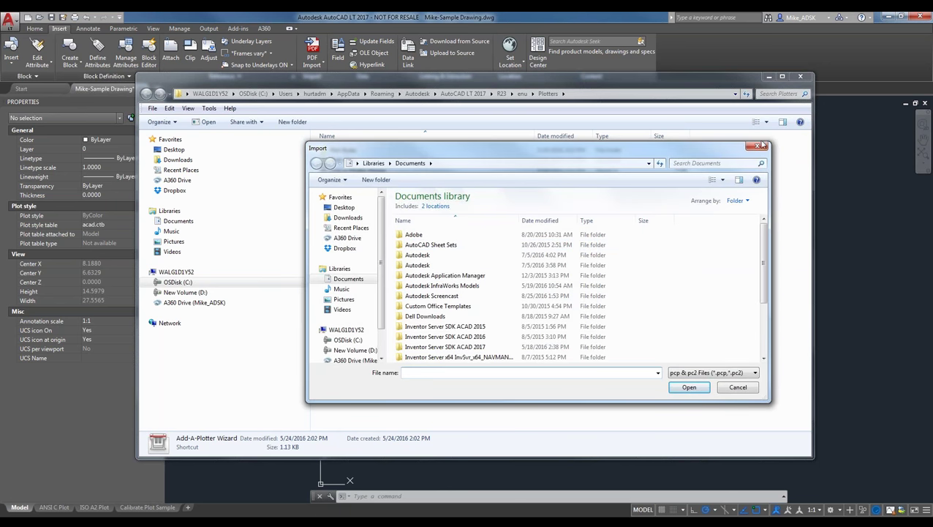
{"action": "left_click", "coordinate": [761, 149]}
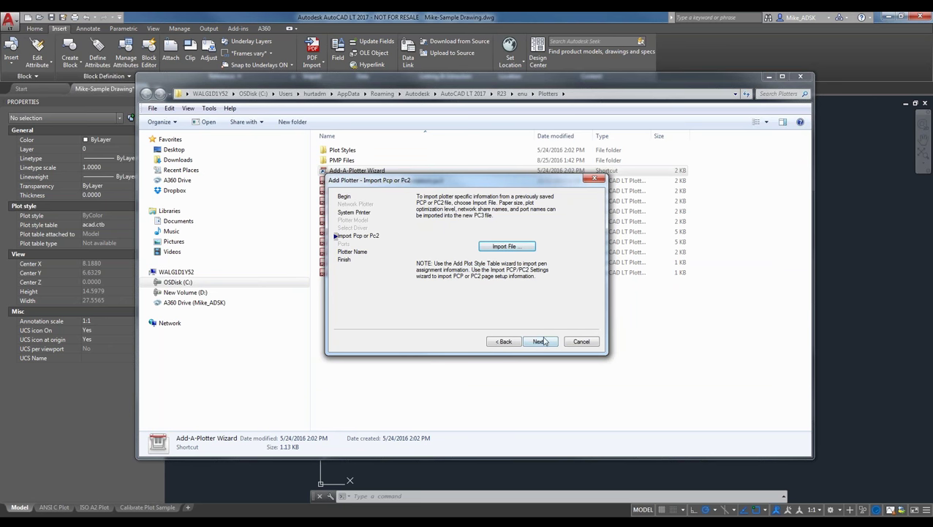
{"action": "left_click", "coordinate": [541, 342]}
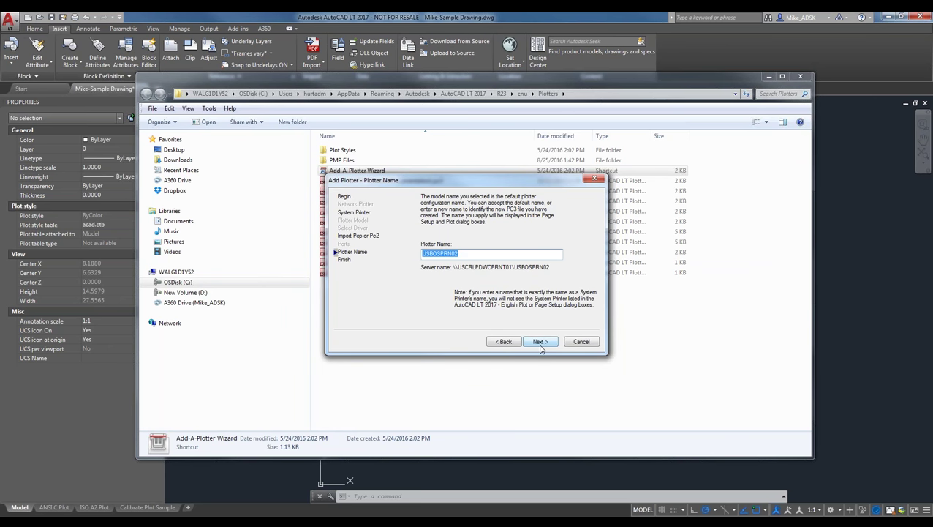
{"action": "left_click", "coordinate": [541, 348]}
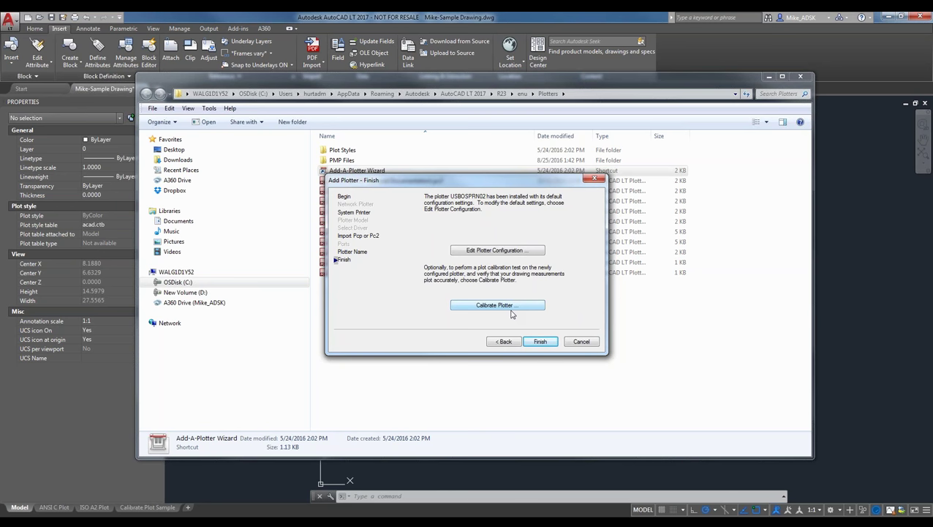
{"action": "left_click", "coordinate": [540, 341]}
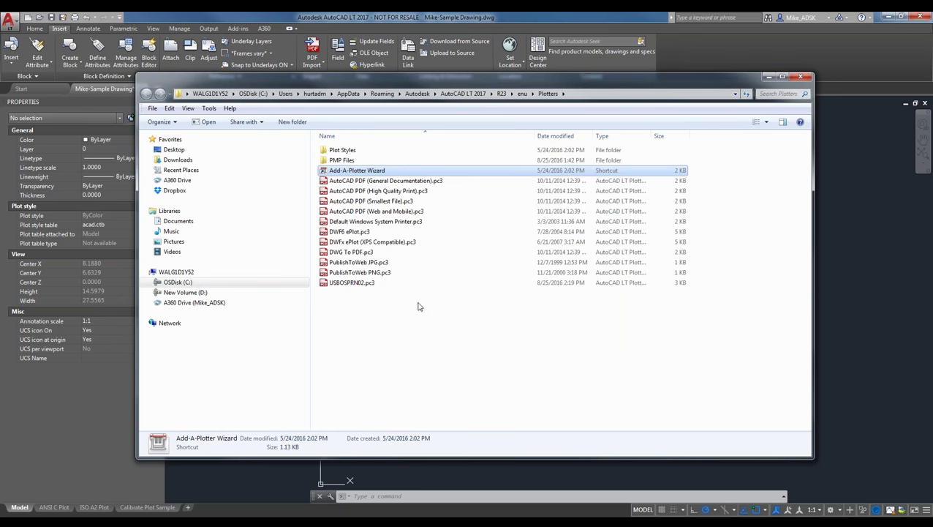
Check the PMP Files folder, then open USBOSPRN02.pc3 in the Plotter Configuration Editor
{"action": "left_click", "coordinate": [394, 283]}
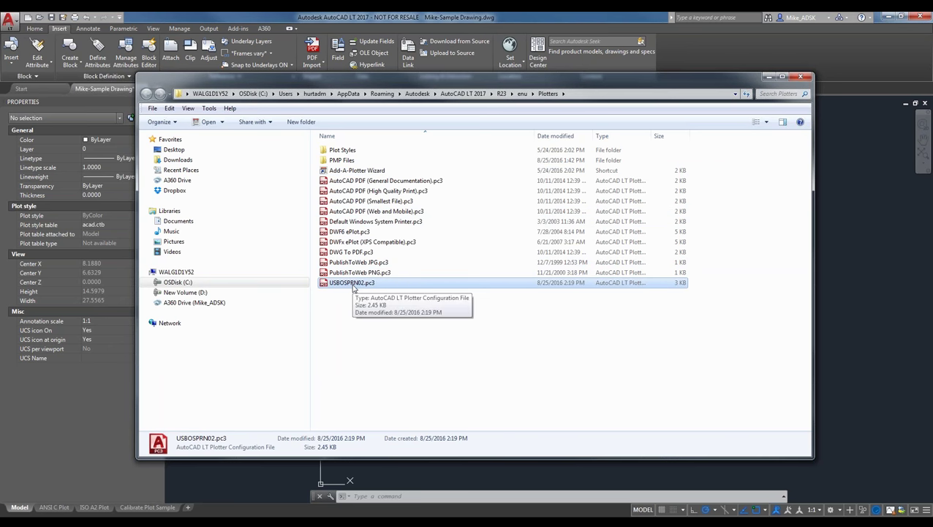
{"action": "left_click", "coordinate": [341, 160]}
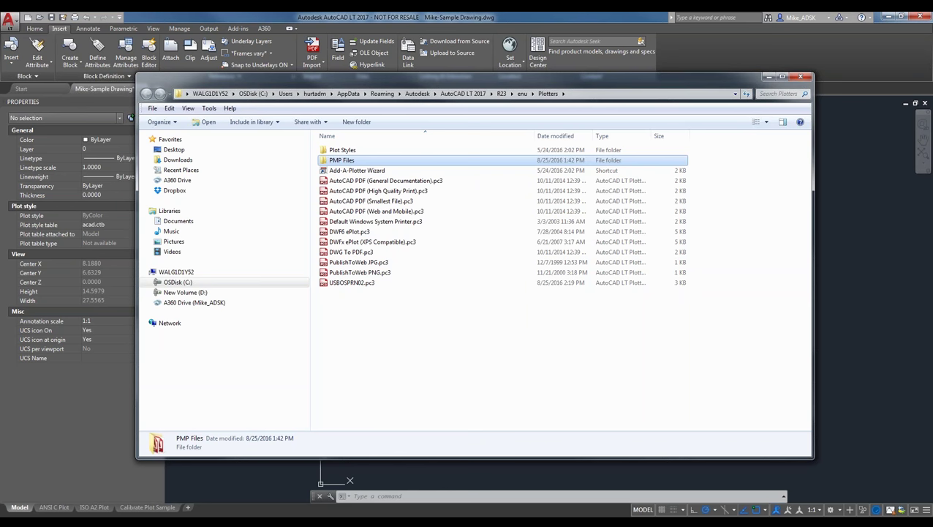
{"action": "key", "text": "Return"}
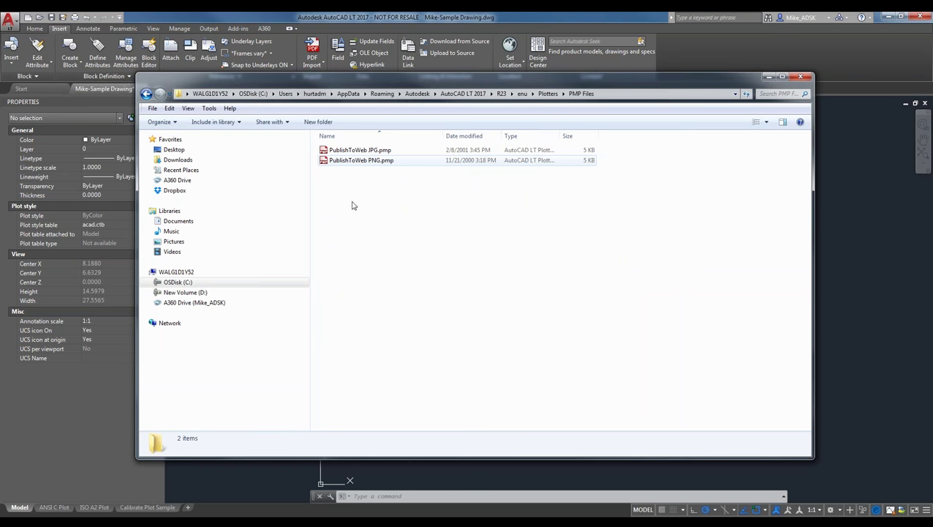
{"action": "key", "text": "BackSpace"}
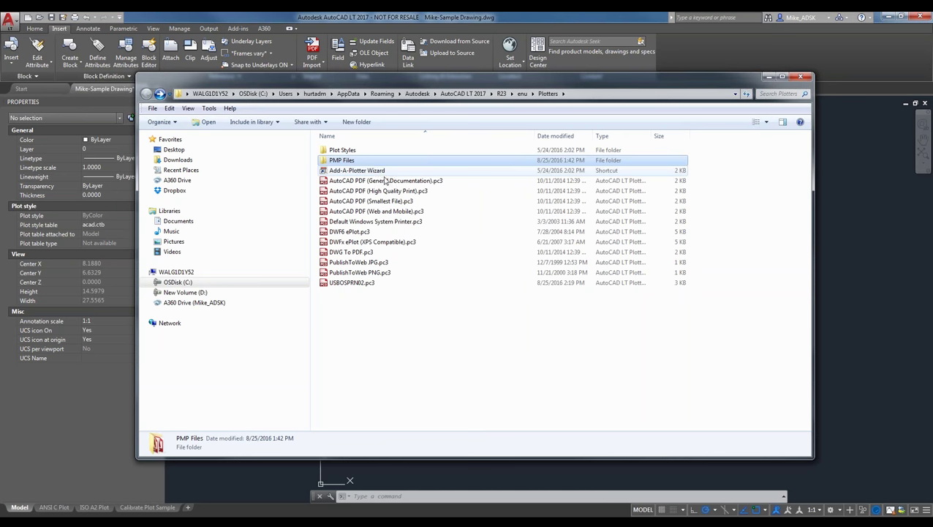
{"action": "left_click", "coordinate": [363, 284]}
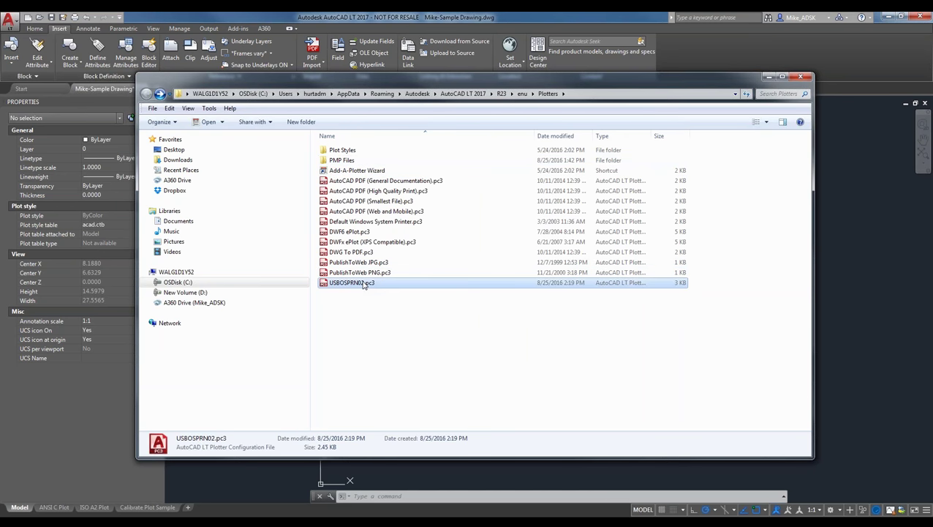
{"action": "double_click", "coordinate": [364, 285]}
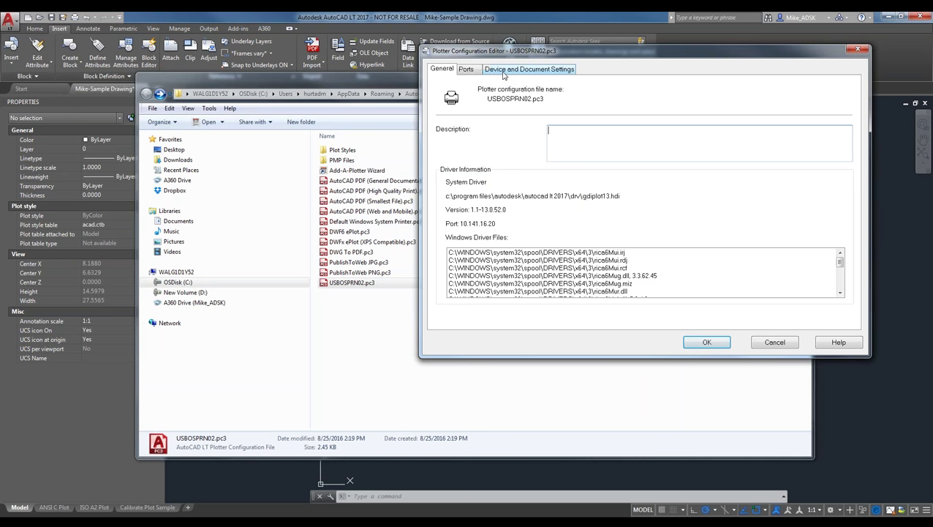
Launch Calibrate Plotter from Plotter Calibration under Device and Document Settings
{"action": "left_click", "coordinate": [504, 71]}
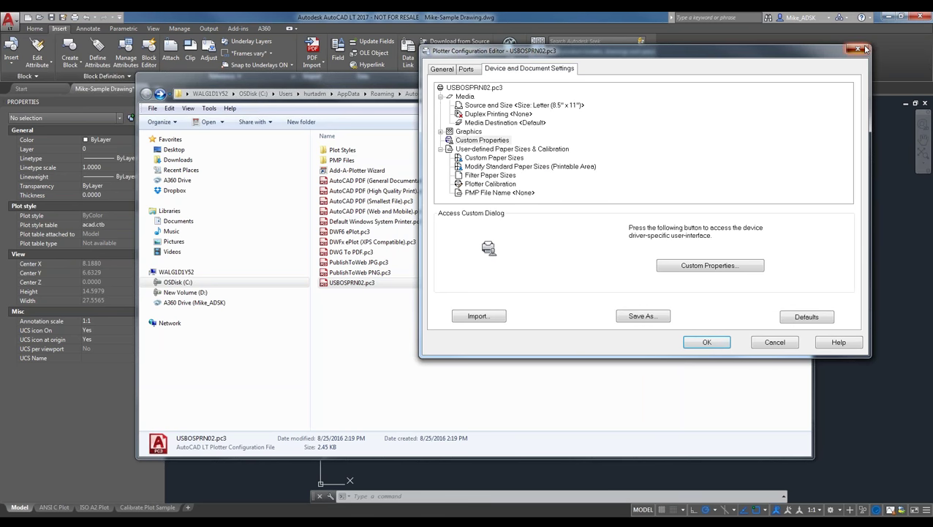
{"action": "key", "text": "Escape"}
{"action": "left_click", "coordinate": [482, 185]}
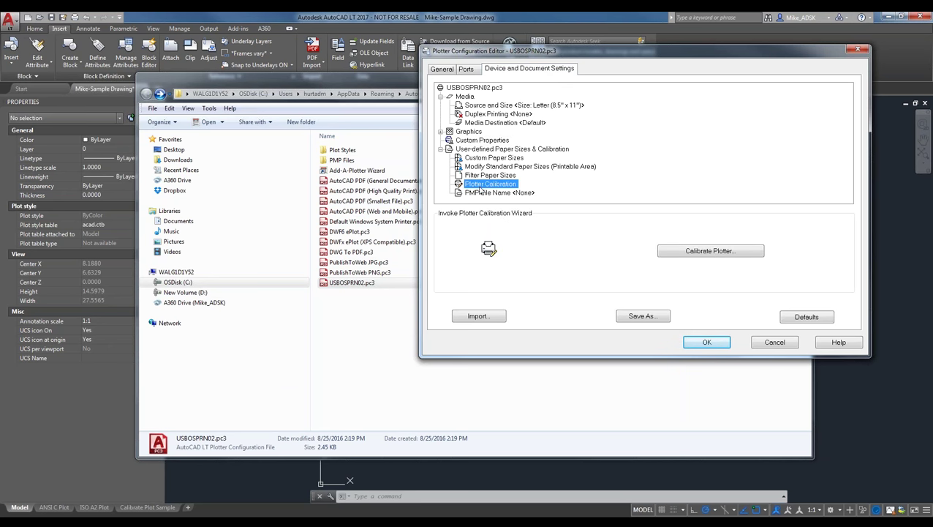
{"action": "left_click", "coordinate": [699, 251]}
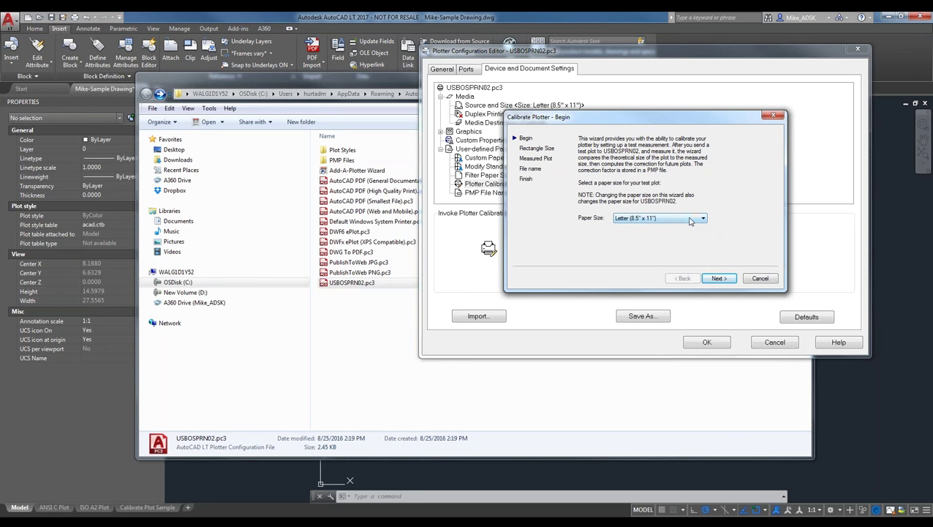
Plot the 8 x 6 inch test rectangle and enter its measured size of 8.00 by 6.00
{"action": "left_click", "coordinate": [719, 278]}
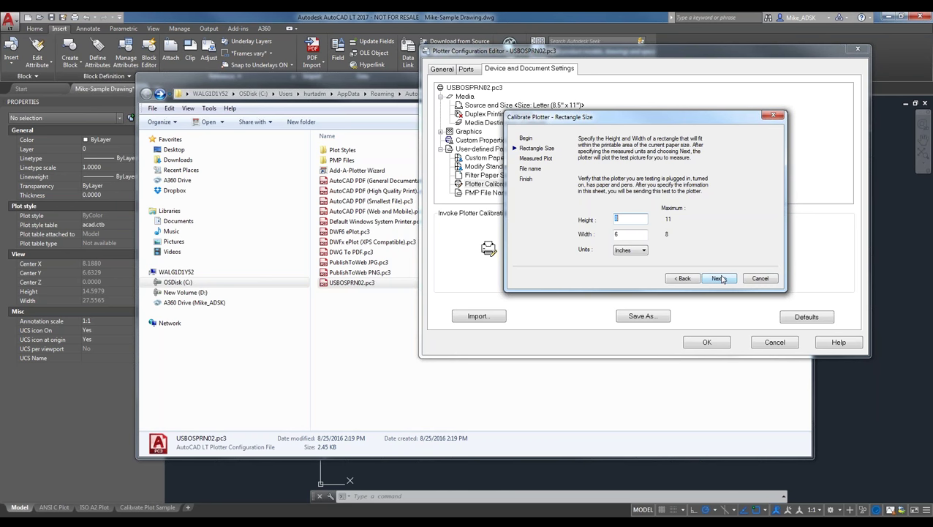
{"action": "left_click", "coordinate": [720, 278]}
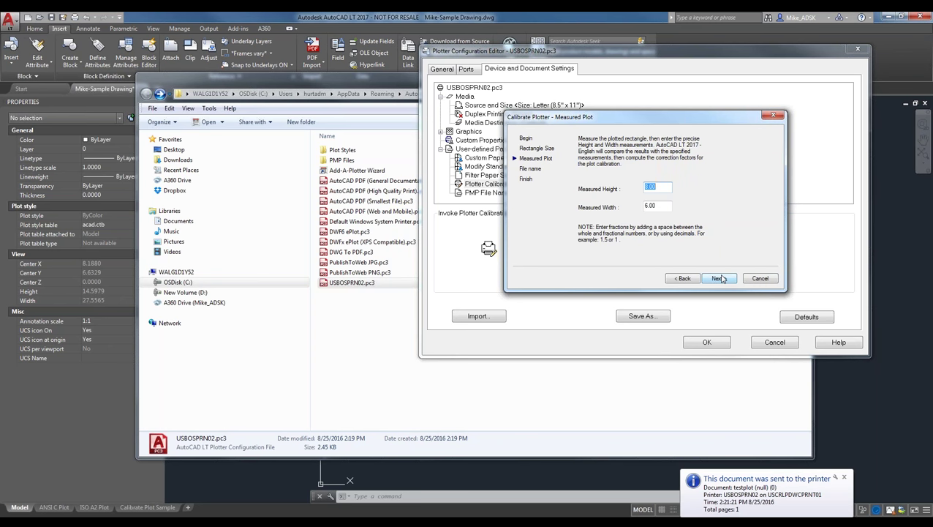
{"action": "left_click", "coordinate": [719, 279]}
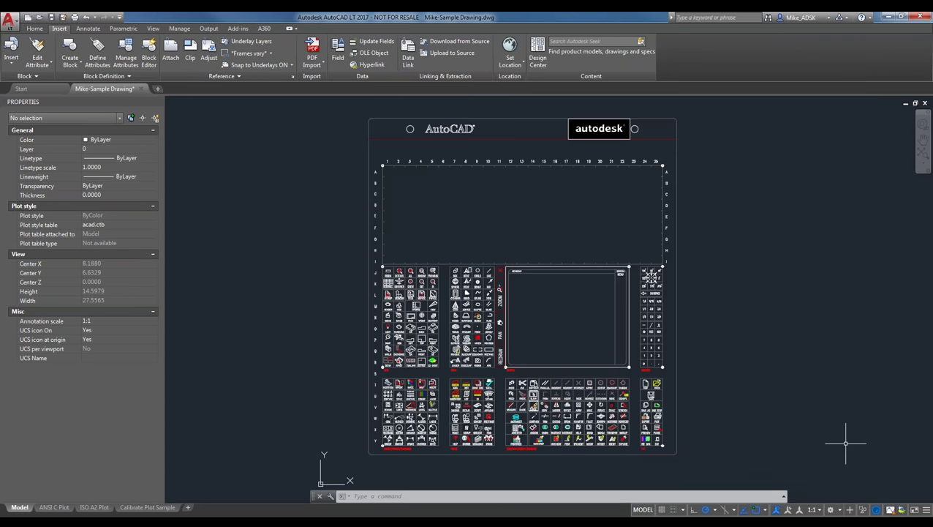
Switch to the Calibrate Plot Sample layout and zoom in on the sheet
{"action": "left_click", "coordinate": [152, 508]}
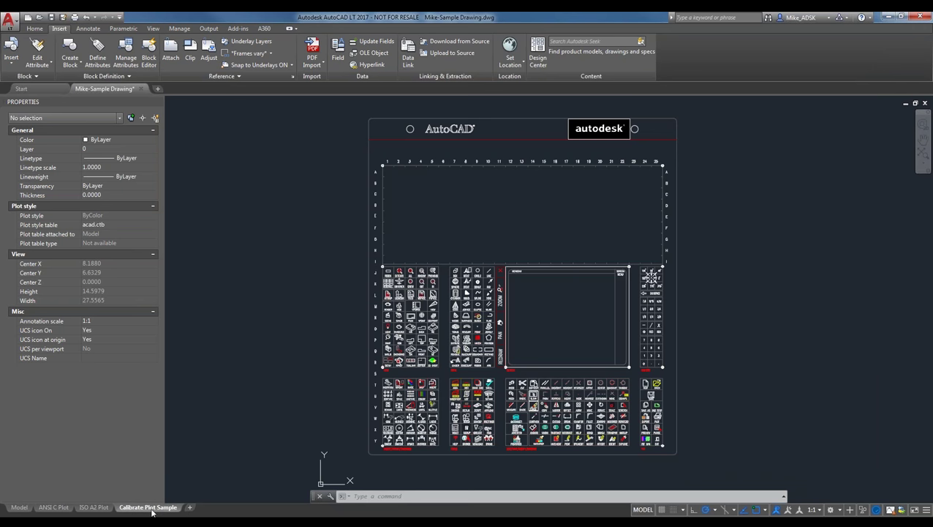
{"action": "scroll", "coordinate": [687, 380], "scroll_direction": "up", "scroll_amount": 2}
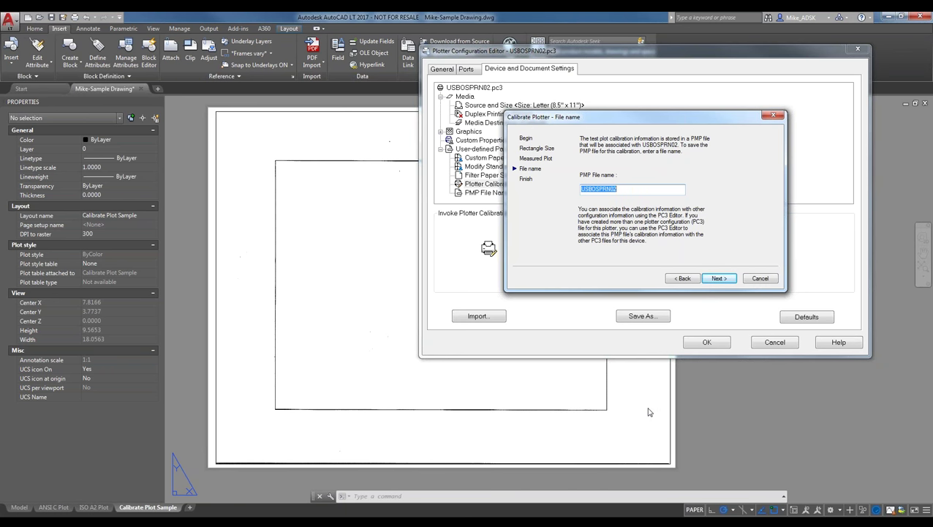
Save the calibration as USBOSPRN02.pmp and view the plotter's PMP File Name settings
{"action": "left_click", "coordinate": [720, 279]}
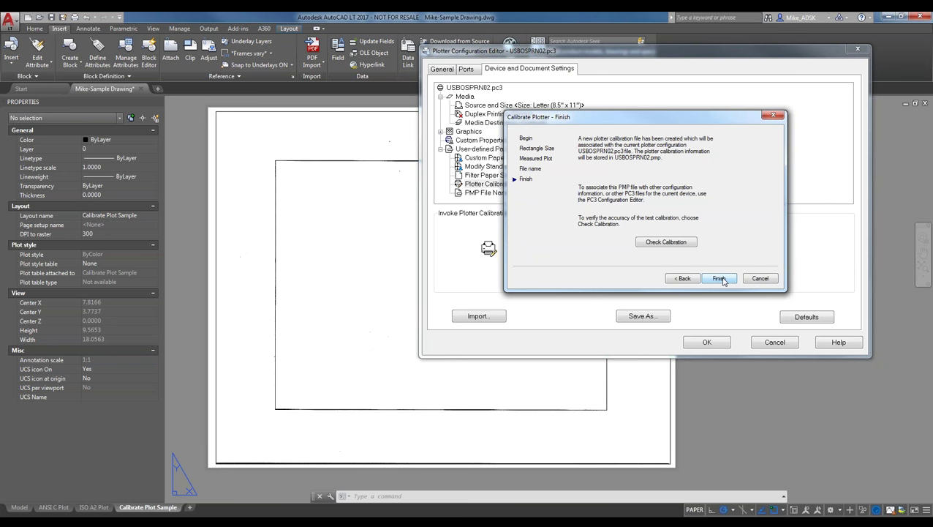
{"action": "left_click", "coordinate": [723, 280]}
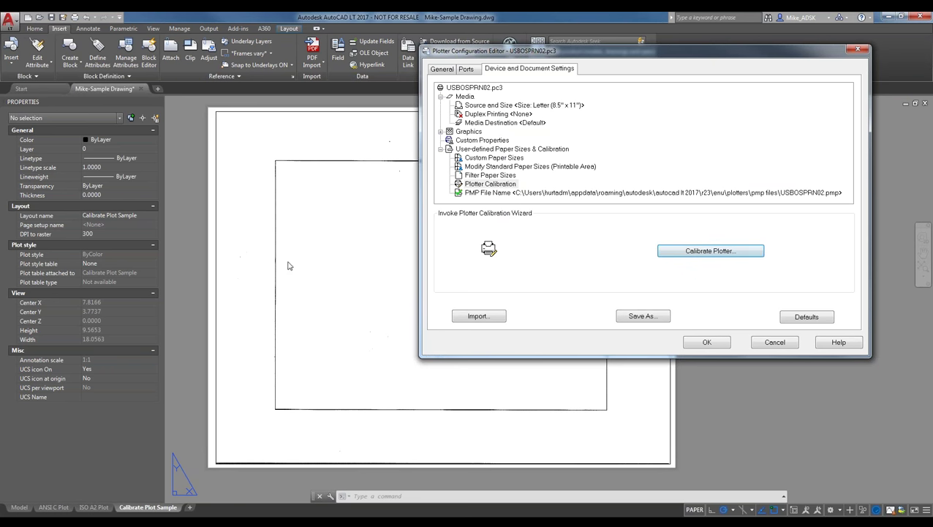
{"action": "left_click", "coordinate": [485, 193]}
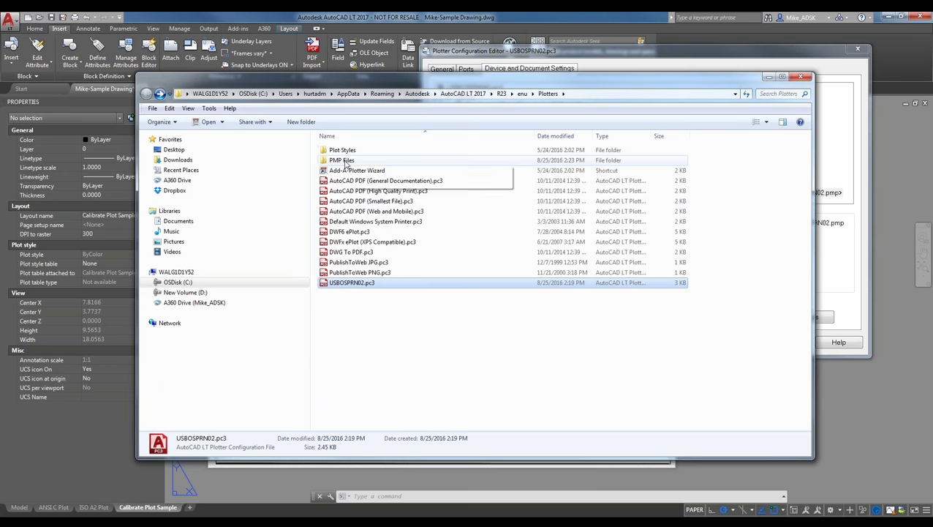
Confirm USBOSPRN02.pmp is in the PMP Files folder, then return to the Plotter Configuration Editor
{"action": "left_click", "coordinate": [345, 161]}
{"action": "double_click", "coordinate": [345, 161]}
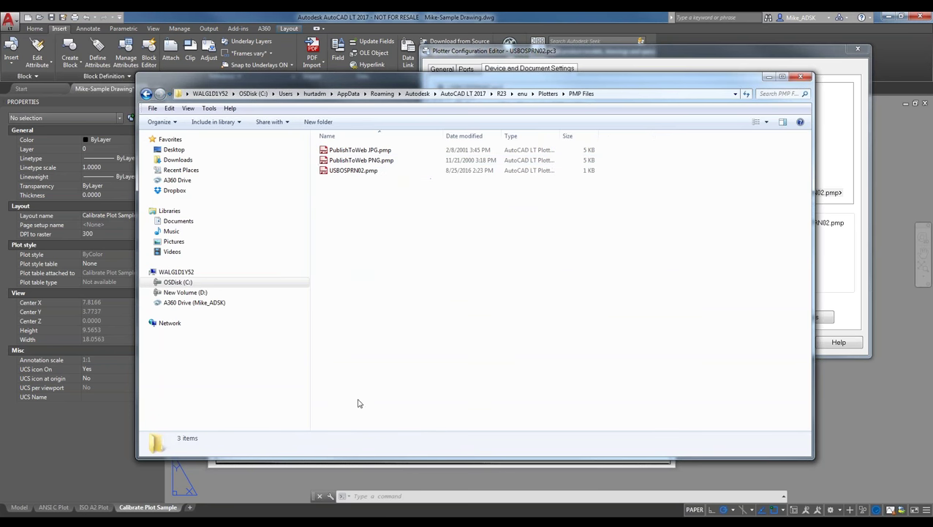
{"action": "left_click", "coordinate": [364, 171]}
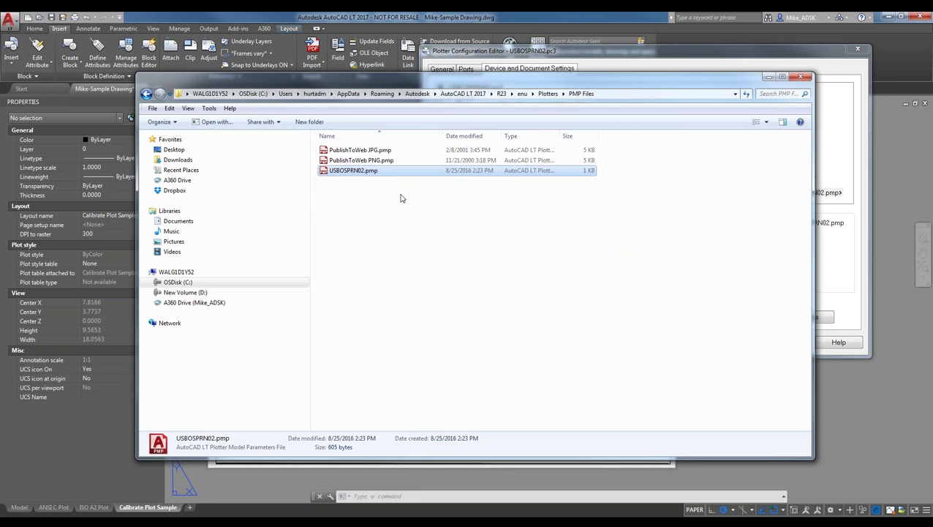
{"action": "left_click", "coordinate": [803, 63]}
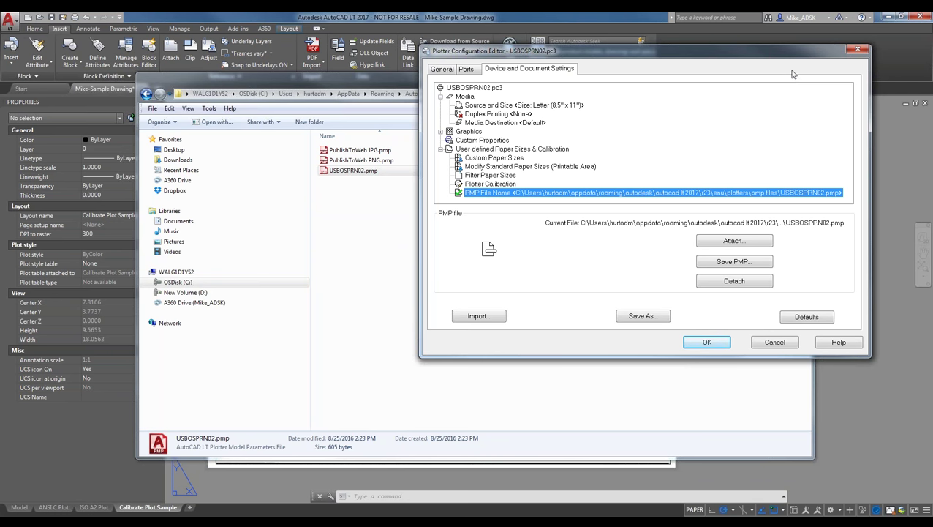
Close the USBOSPRN02 configuration editor with its changes saved, then go back up to the Plotters folder
{"action": "left_click", "coordinate": [856, 50]}
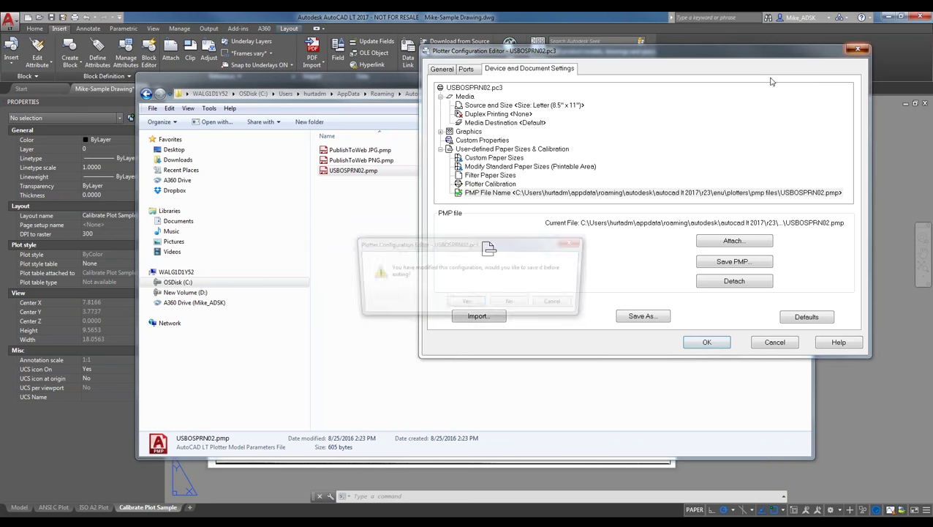
{"action": "left_click", "coordinate": [448, 307]}
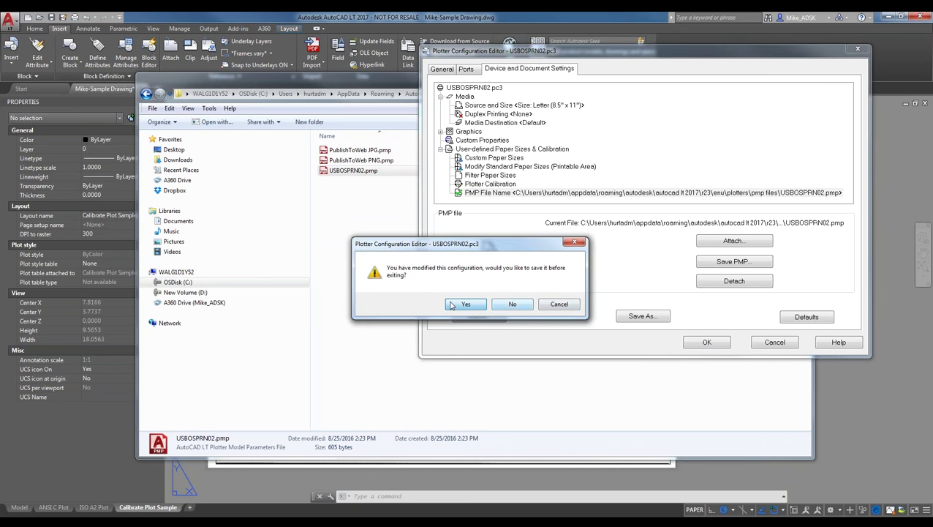
{"action": "left_click_drag", "start_coordinate": [746, 85], "coordinate": [755, 144]}
{"action": "key", "text": "BackSpace"}
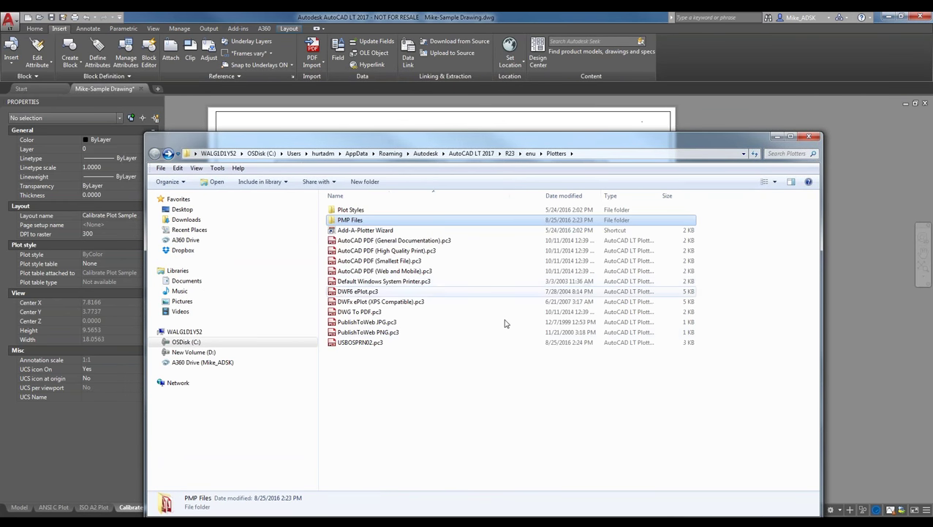
Compare the details of USBOSPRN02.pc3 and PublishToWeb PNG.pc3 in the Plotters folder
{"action": "left_click", "coordinate": [358, 342]}
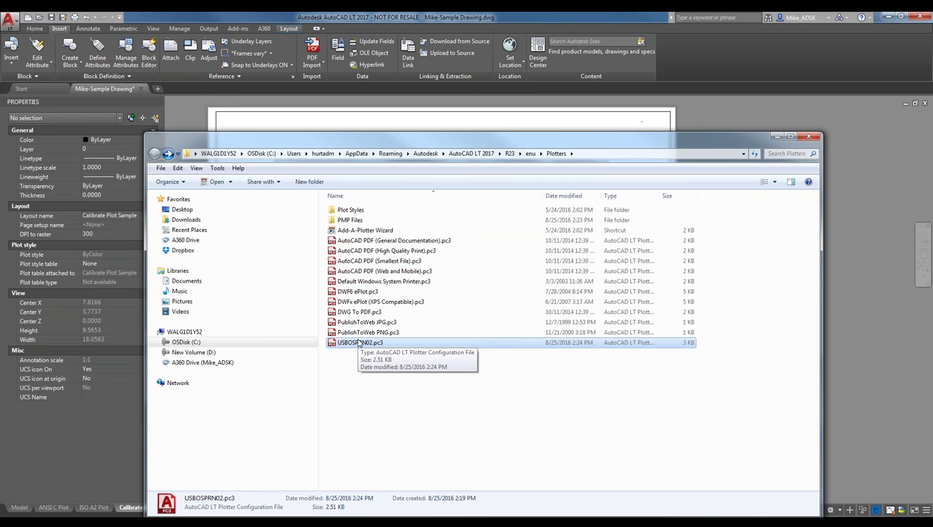
{"action": "left_click", "coordinate": [387, 333]}
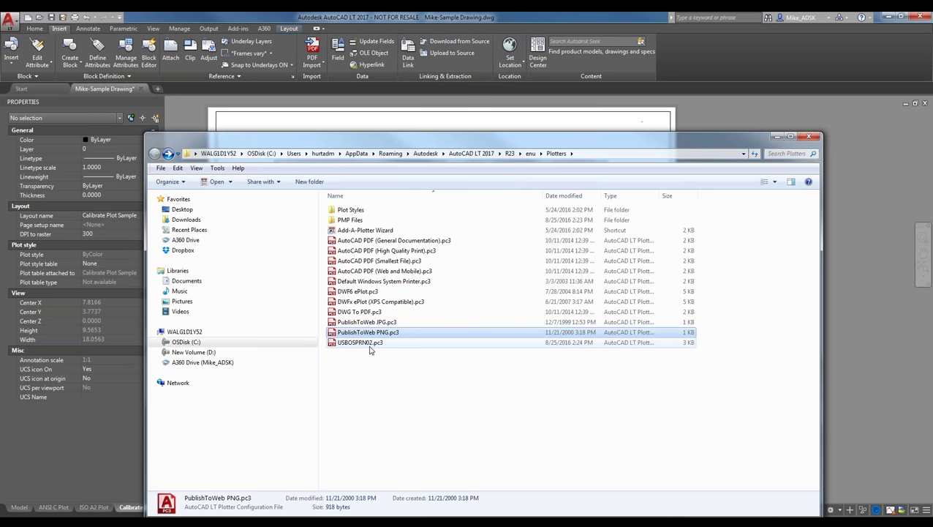
{"action": "left_click", "coordinate": [378, 343]}
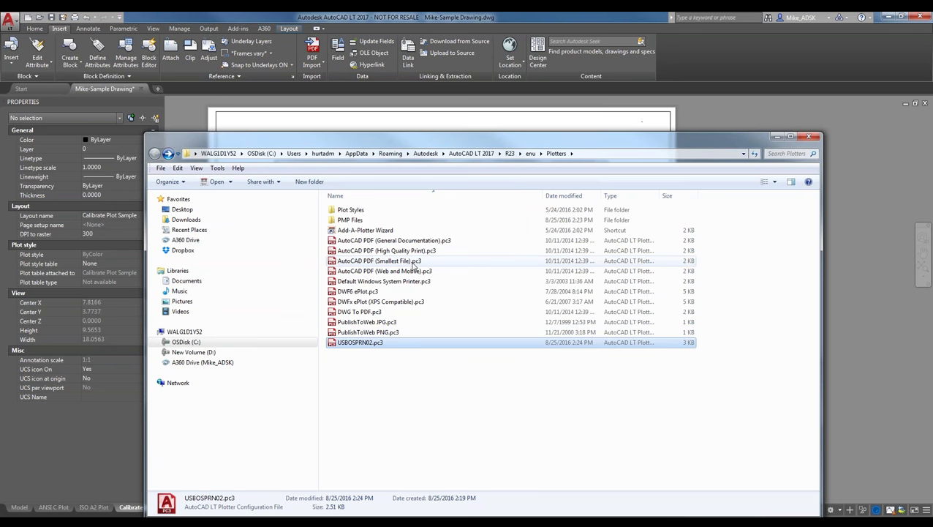
Open AutoCAD PDF (Smallest File).pc3 in the Plotter Configuration Editor and move the editor aside
{"action": "right_click", "coordinate": [414, 266]}
{"action": "left_click", "coordinate": [377, 266]}
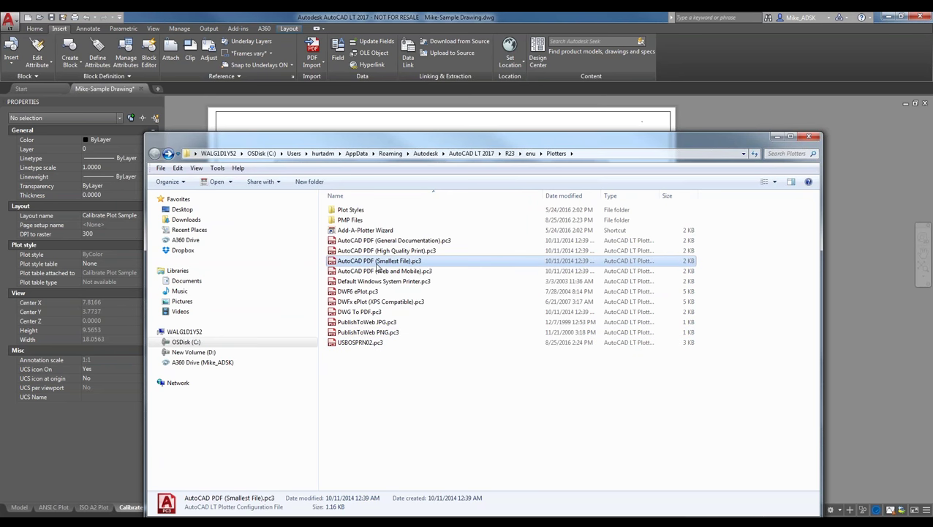
{"action": "left_click_drag", "start_coordinate": [553, 55], "coordinate": [584, 81]}
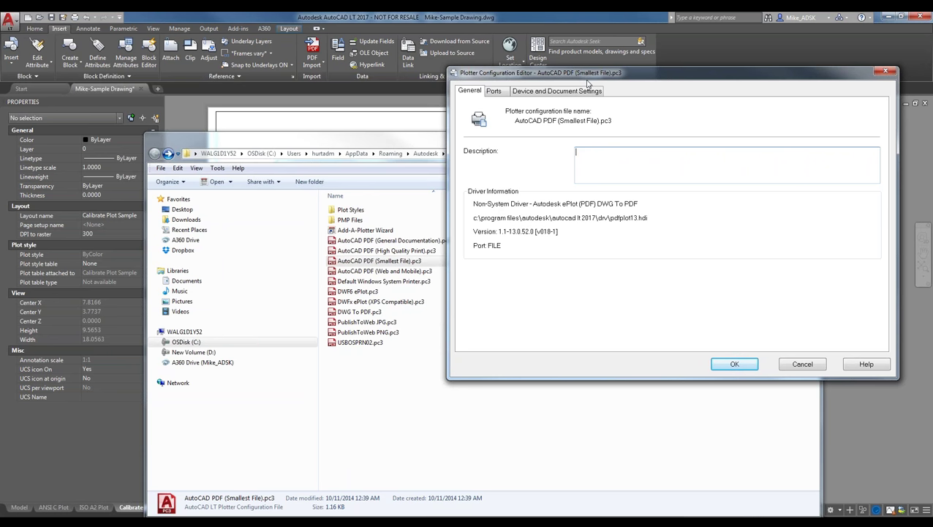
Review the Custom Properties PDF options on Device and Document Settings, then cancel out of the editor
{"action": "left_click", "coordinate": [541, 94]}
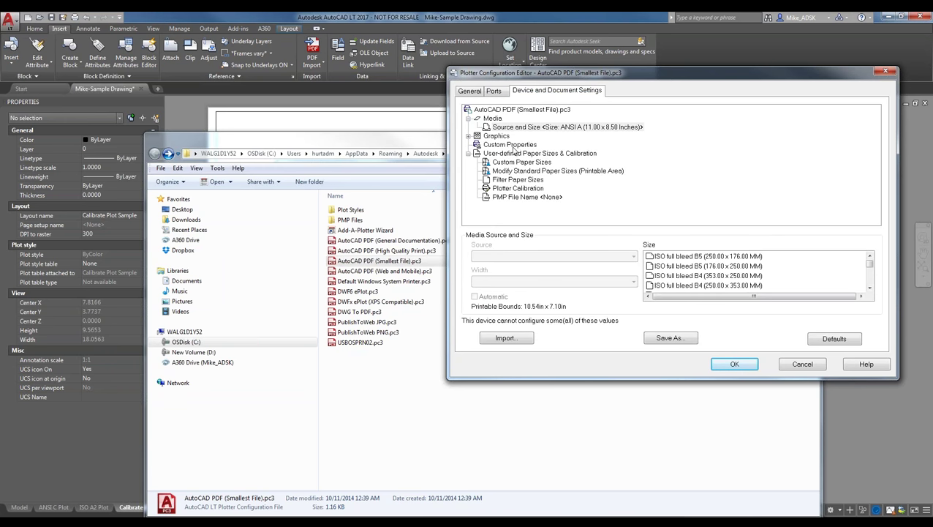
{"action": "left_click", "coordinate": [511, 145]}
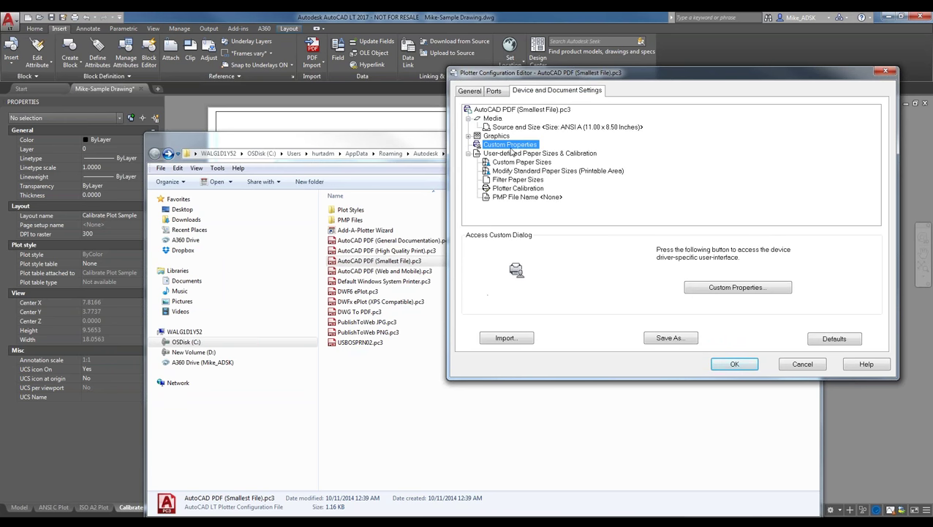
{"action": "left_click", "coordinate": [748, 292]}
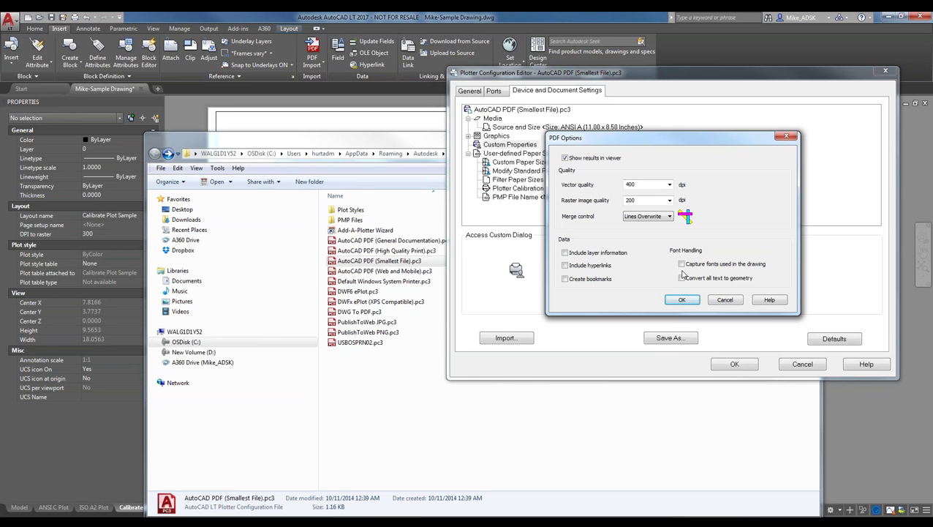
{"action": "left_click", "coordinate": [737, 302]}
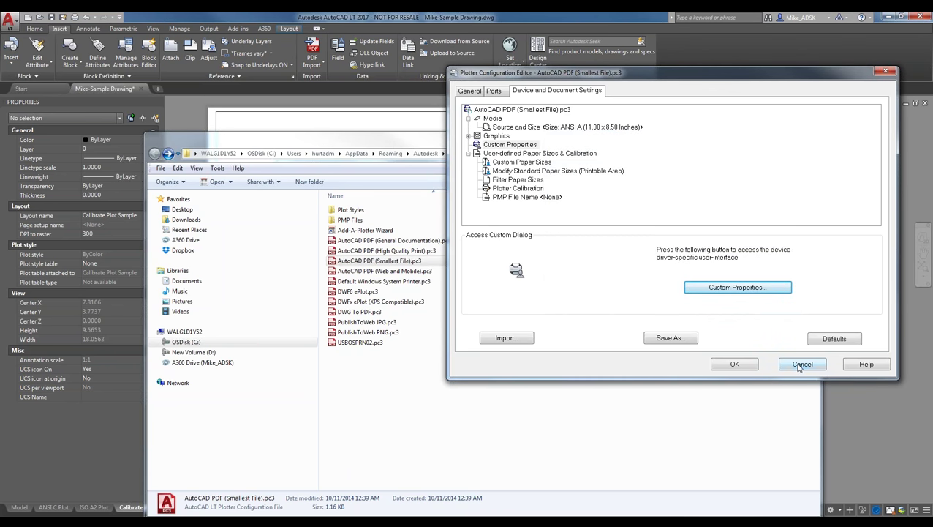
{"action": "left_click", "coordinate": [800, 365]}
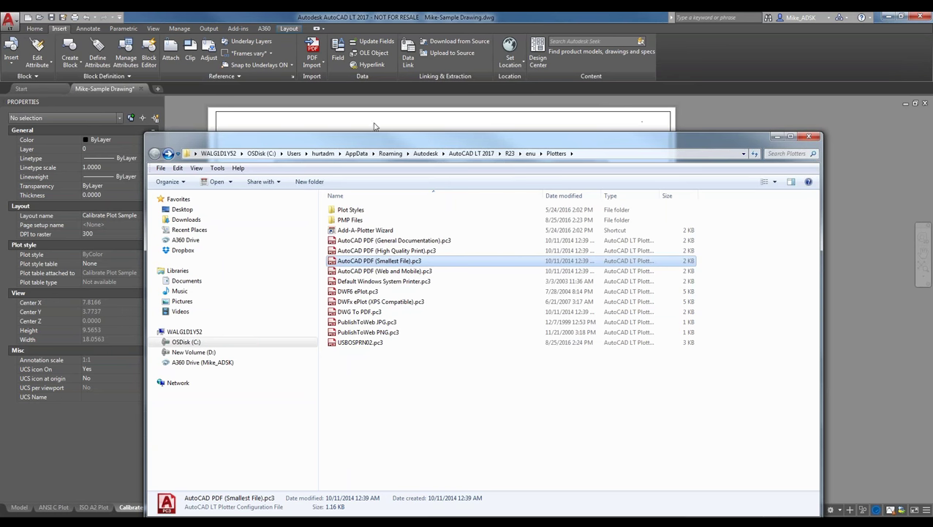
{"action": "left_click", "coordinate": [406, 272]}
{"action": "left_click", "coordinate": [408, 261]}
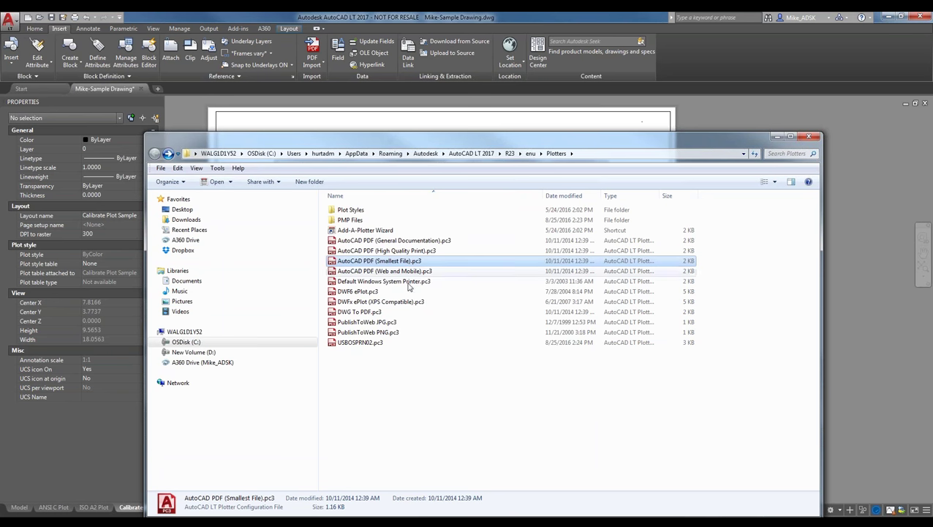
{"action": "left_click", "coordinate": [358, 312]}
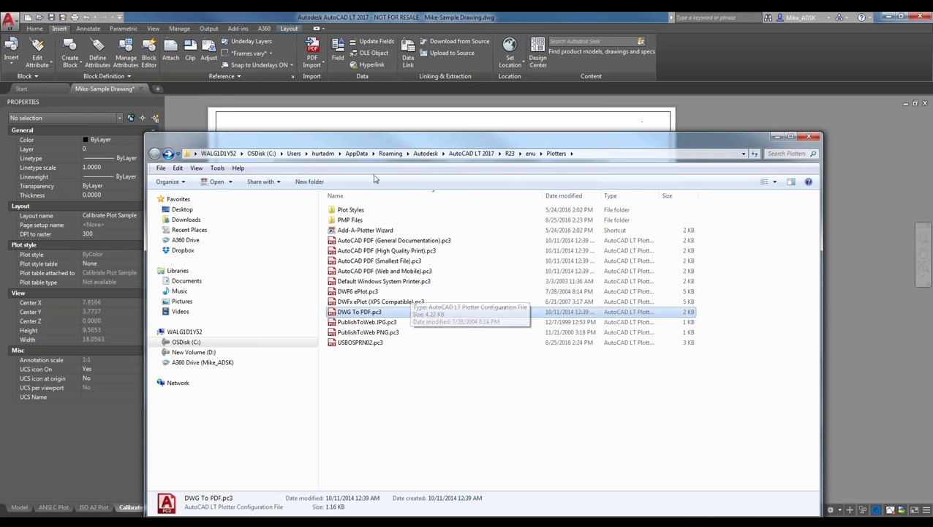
{"action": "left_click", "coordinate": [361, 211]}
In Plot Styles, view the details of Screening 50%.ctb, acadlt.ctb and acadlt.stb
{"action": "double_click", "coordinate": [351, 210]}
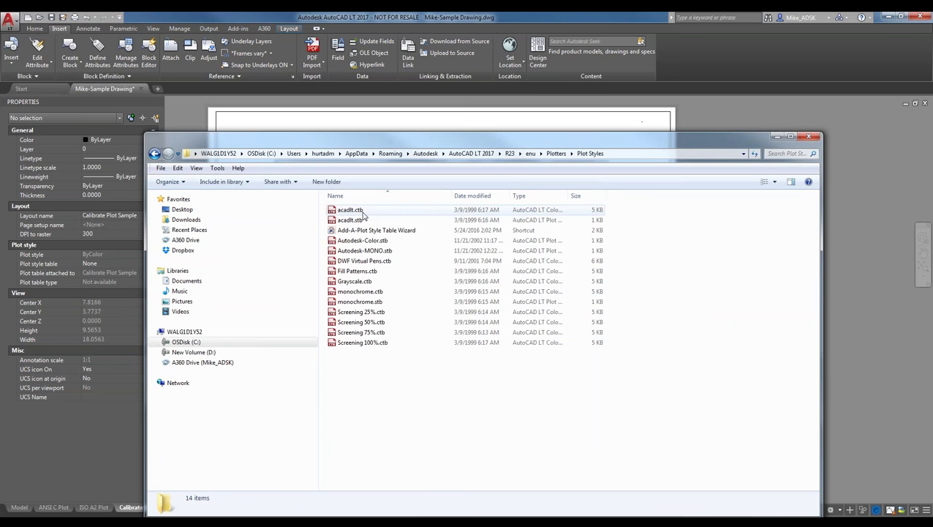
{"action": "left_click", "coordinate": [384, 322]}
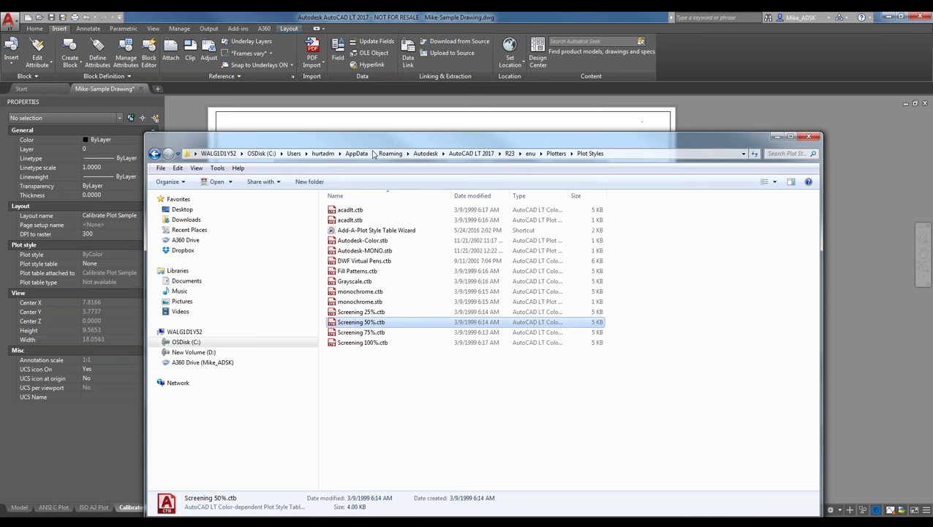
{"action": "left_click", "coordinate": [380, 211]}
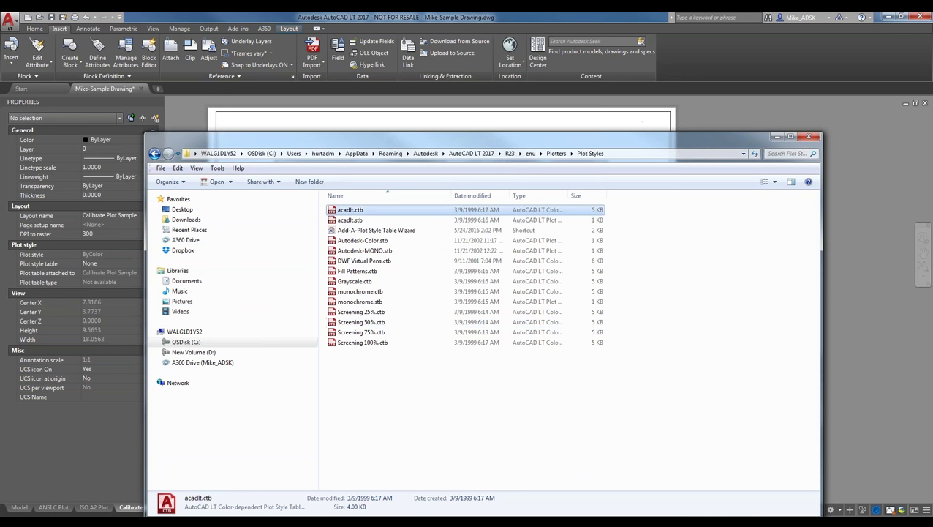
{"action": "left_click", "coordinate": [365, 224]}
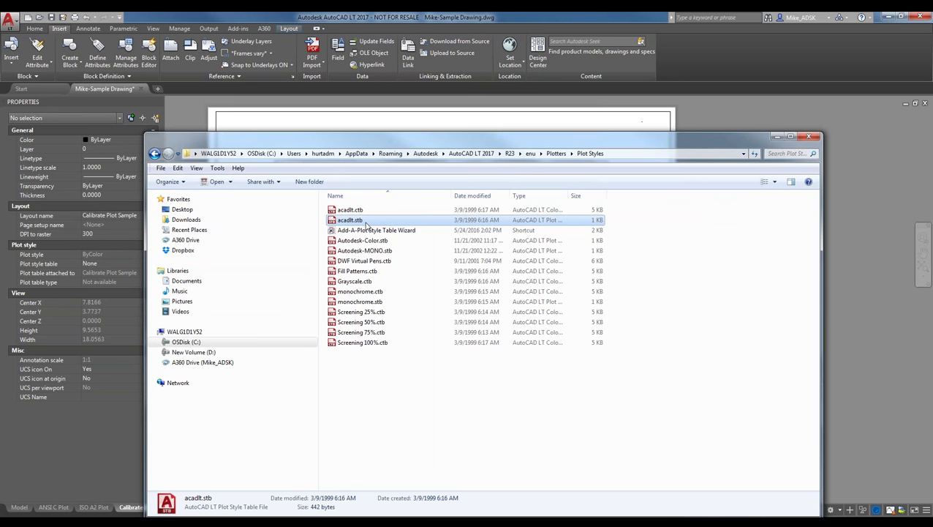
Cancel the accidental acadlt.stb rename, recheck acadlt.ctb and acadlt.stb details, and close Explorer
{"action": "left_click", "coordinate": [368, 223]}
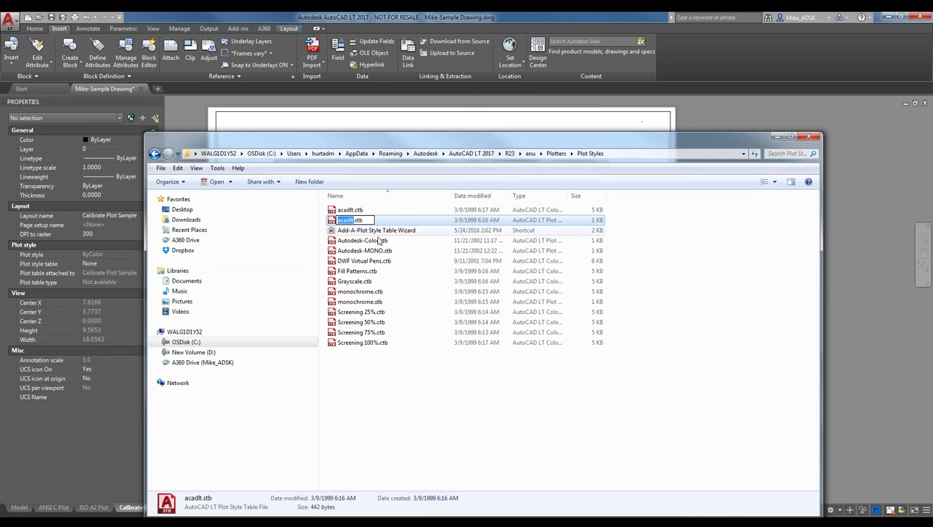
{"action": "left_click", "coordinate": [365, 250]}
{"action": "left_click", "coordinate": [384, 211]}
{"action": "left_click", "coordinate": [379, 221]}
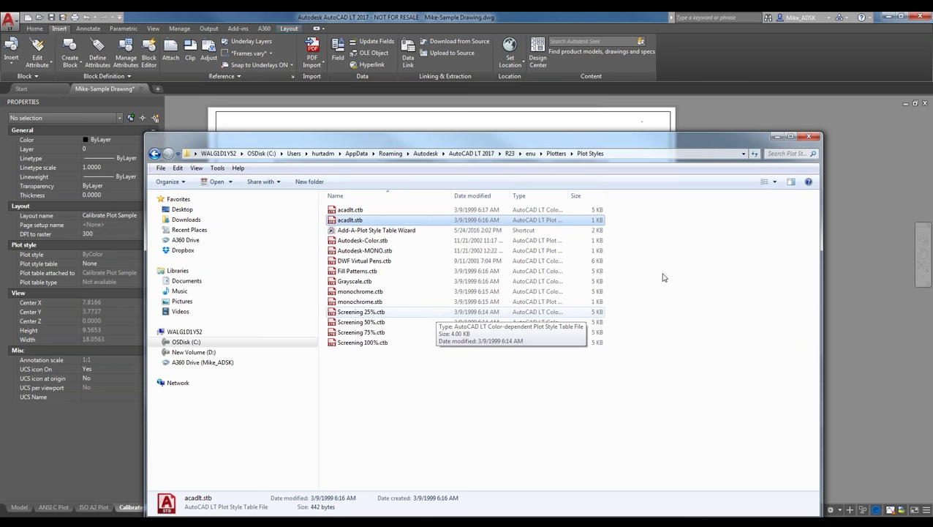
{"action": "left_click", "coordinate": [811, 139]}
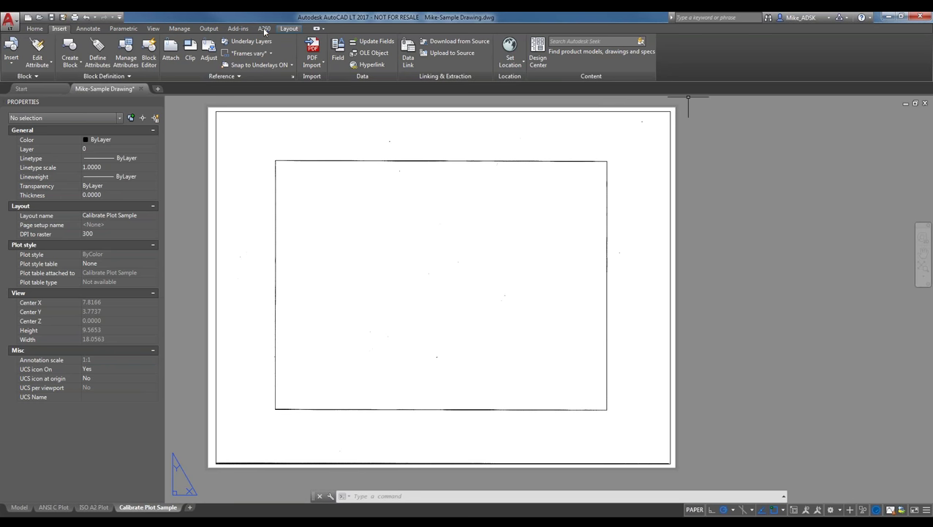
{"action": "left_click", "coordinate": [9, 21]}
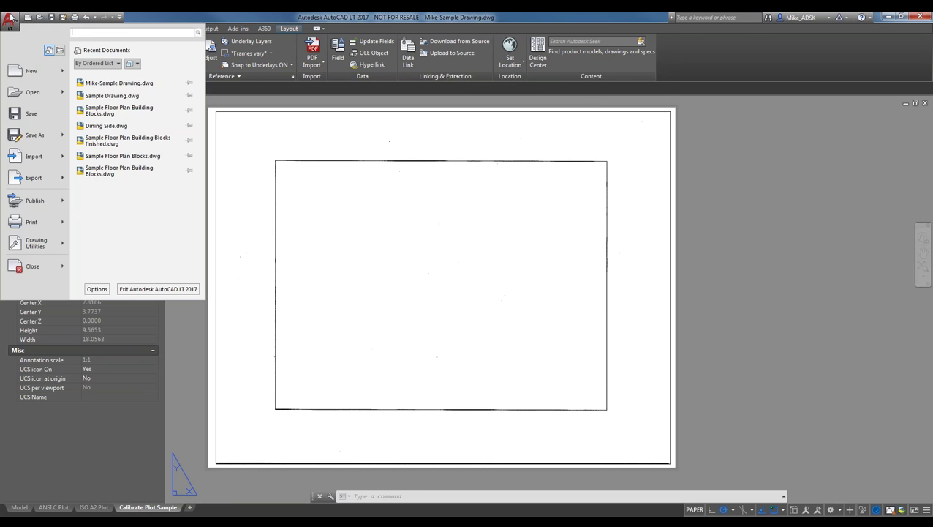
{"action": "left_click", "coordinate": [56, 217]}
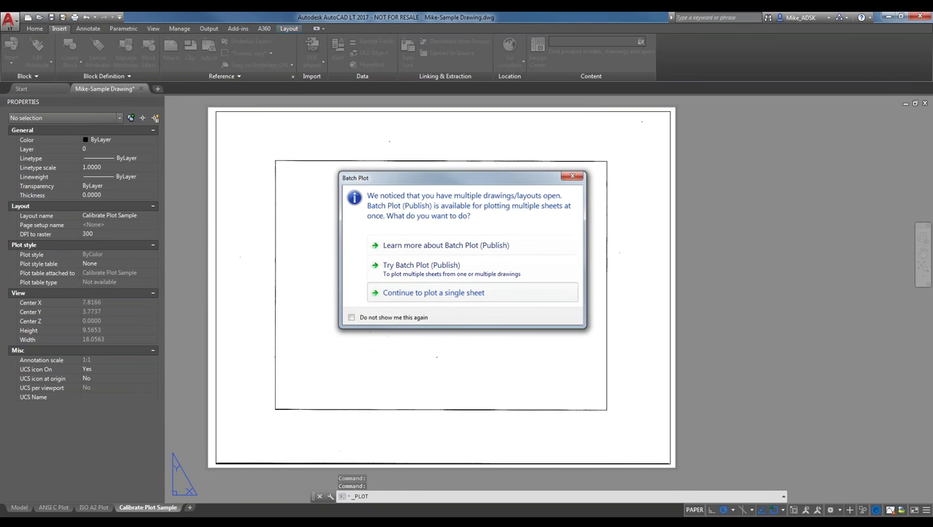
{"action": "left_click", "coordinate": [434, 292]}
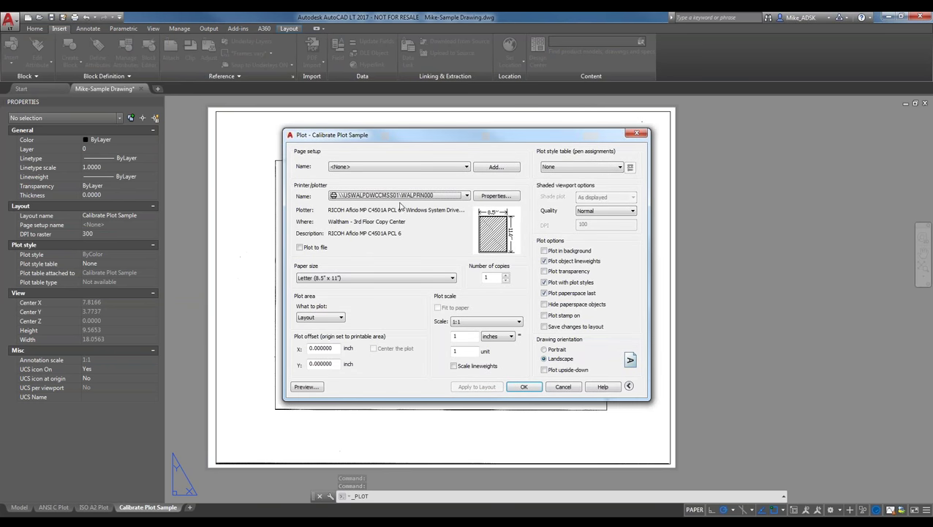
{"action": "left_click", "coordinate": [409, 196]}
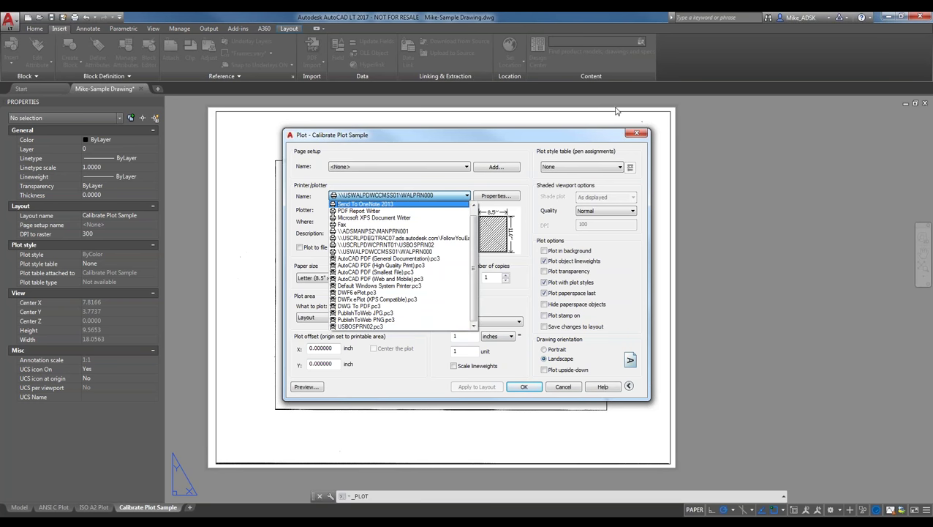
{"action": "left_click", "coordinate": [638, 136]}
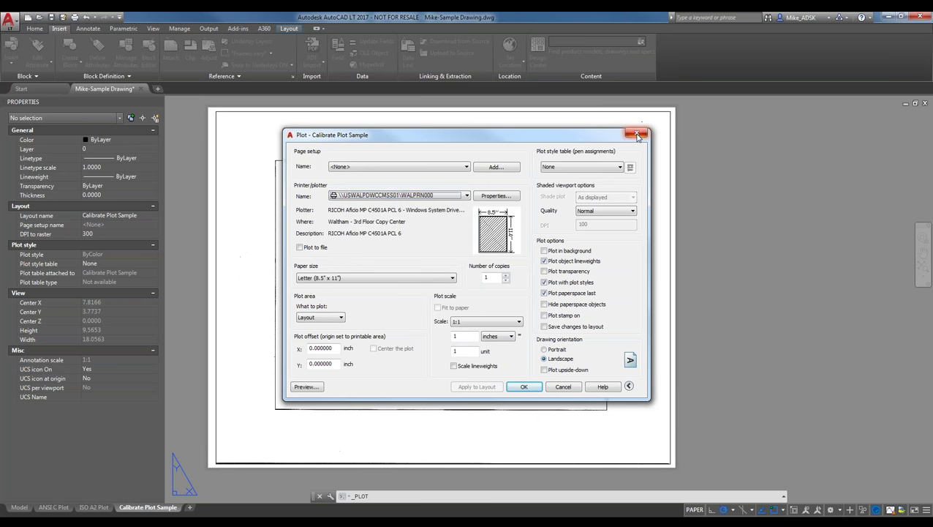
{"action": "left_click", "coordinate": [638, 136]}
{"action": "left_click", "coordinate": [10, 17]}
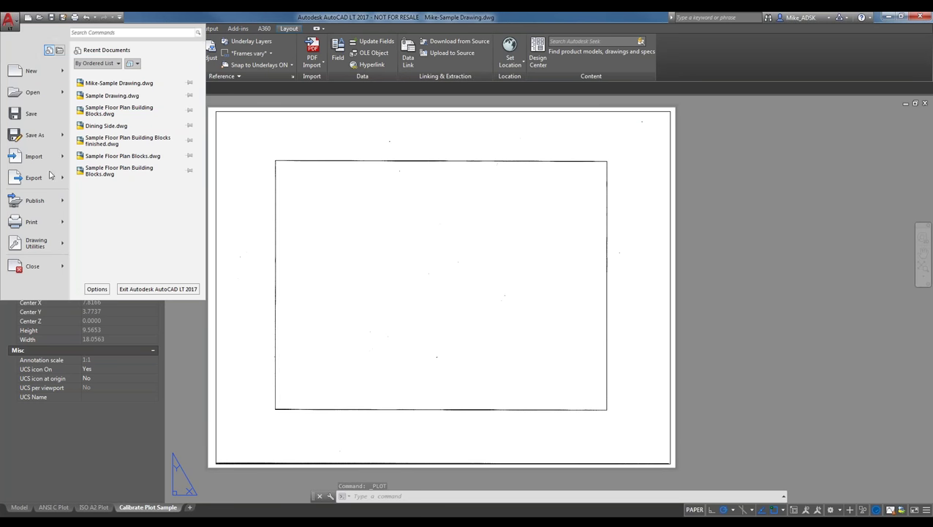
In Options > Files, expand Printer Support File Path's configuration, description and plot style sub-paths, then close
{"action": "left_click", "coordinate": [96, 288]}
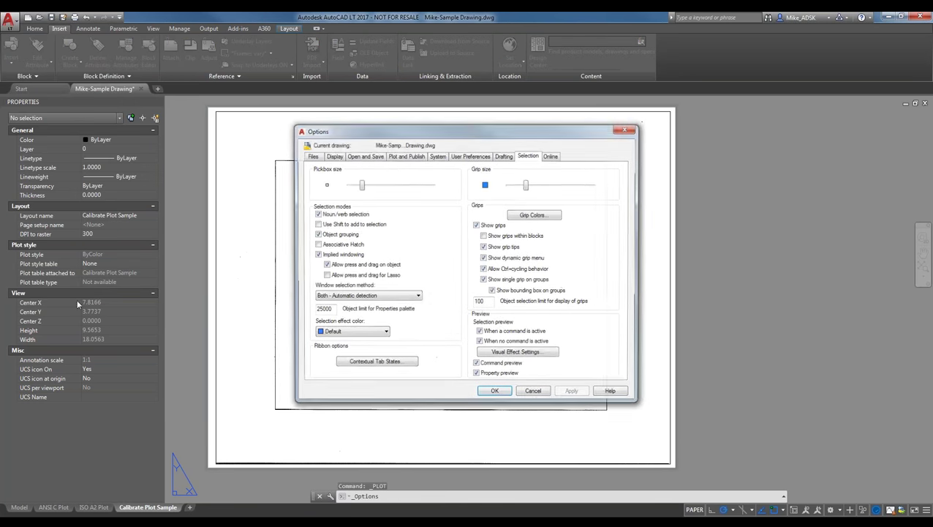
{"action": "left_click", "coordinate": [310, 156]}
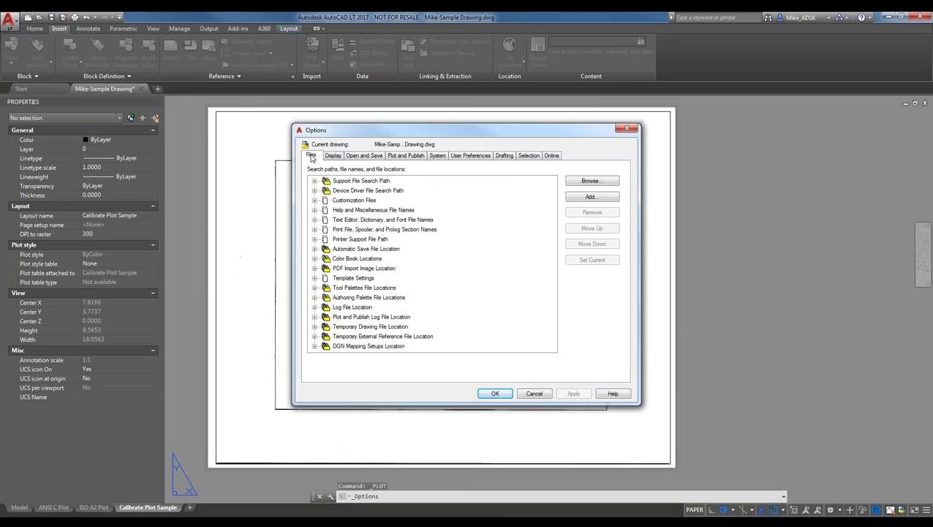
{"action": "double_click", "coordinate": [324, 239]}
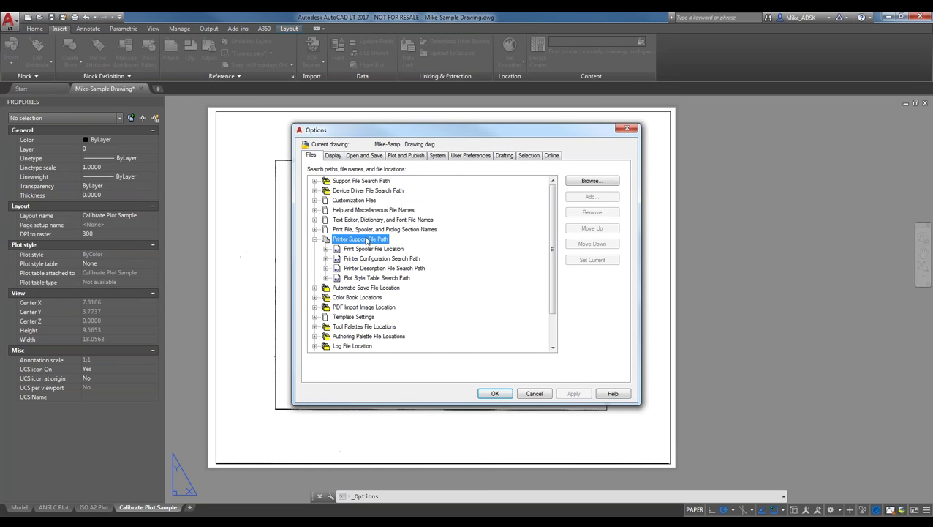
{"action": "double_click", "coordinate": [327, 258]}
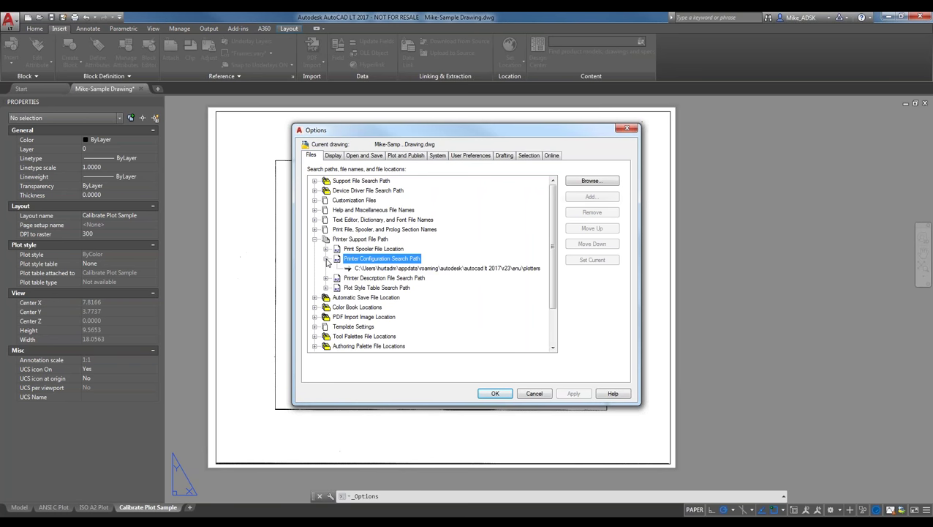
{"action": "double_click", "coordinate": [327, 277]}
{"action": "double_click", "coordinate": [327, 297]}
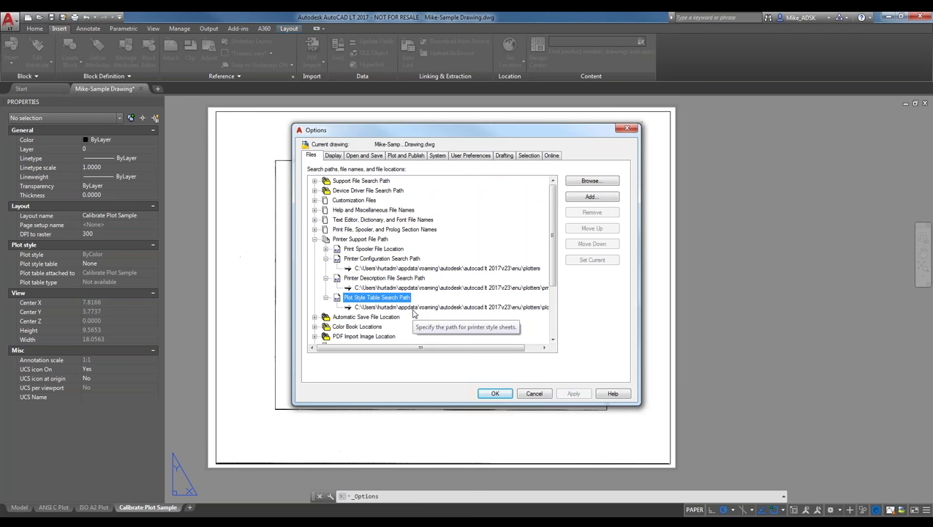
{"action": "left_click", "coordinate": [626, 128]}
Open the Plotters folder through Print > Manage Plotters and move its window down
{"action": "left_click", "coordinate": [9, 21]}
{"action": "mouse_move", "coordinate": [68, 223]}
{"action": "left_click", "coordinate": [102, 225]}
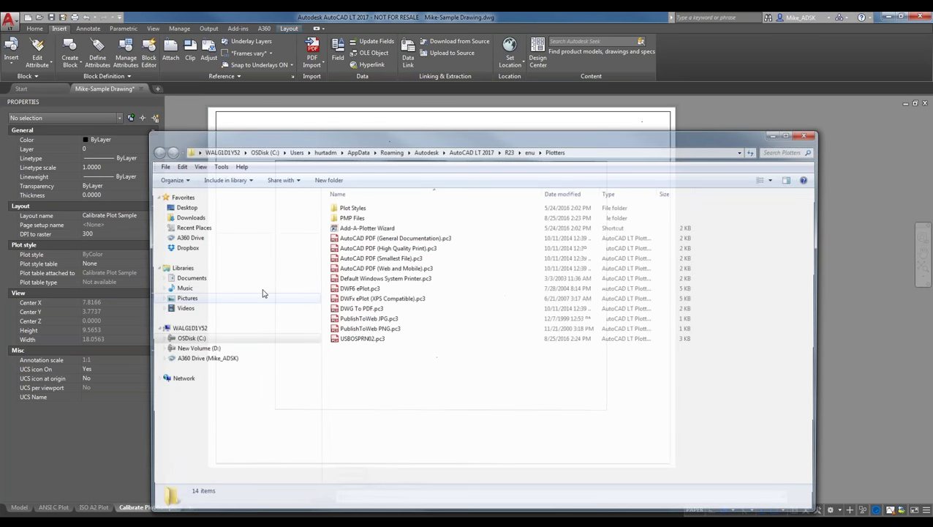
{"action": "left_click_drag", "start_coordinate": [462, 142], "coordinate": [450, 413]}
Reopen Options > Files, expand the printer configuration, description and plot style table search paths, and select the configuration folder
{"action": "left_click", "coordinate": [9, 19]}
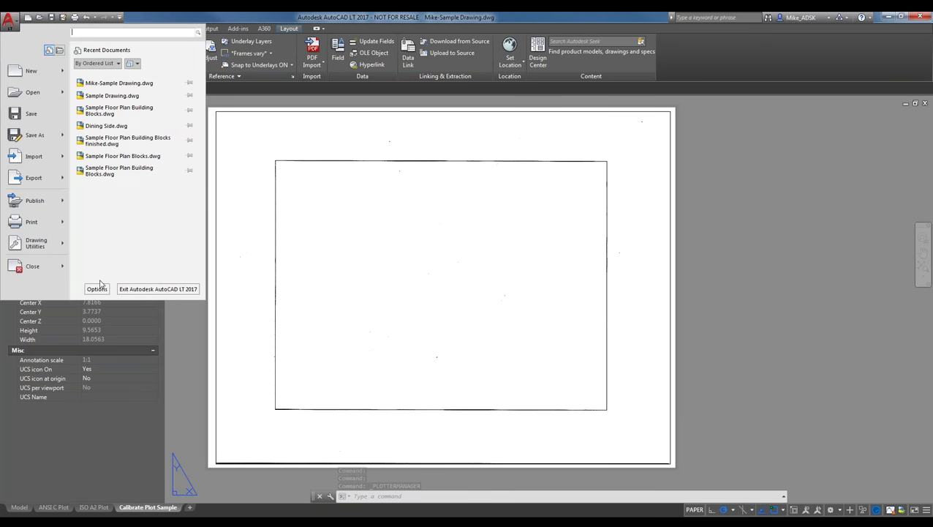
{"action": "left_click", "coordinate": [99, 288]}
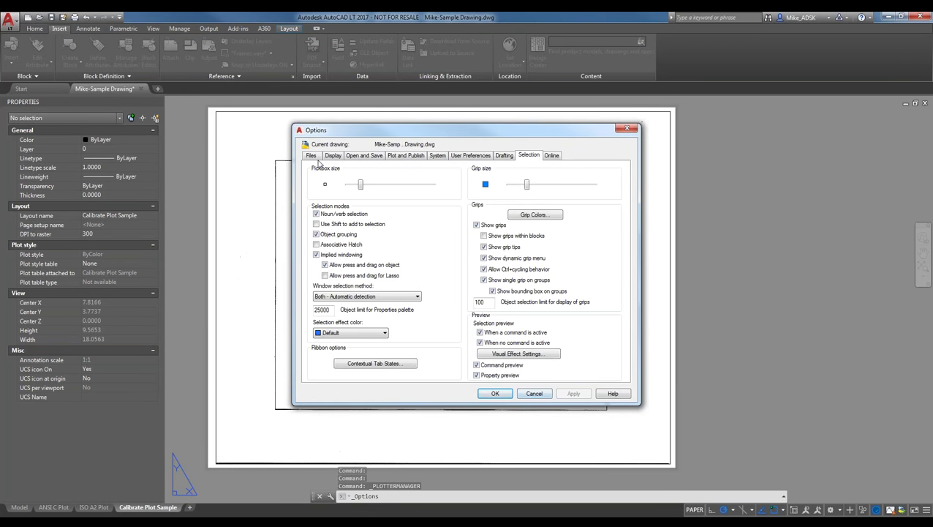
{"action": "left_click", "coordinate": [315, 156]}
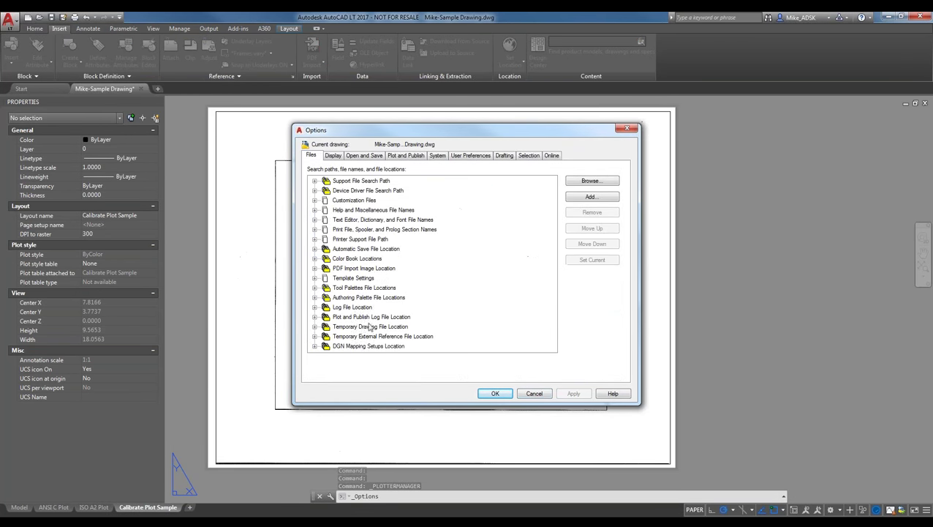
{"action": "left_click", "coordinate": [323, 240]}
{"action": "left_click", "coordinate": [315, 239]}
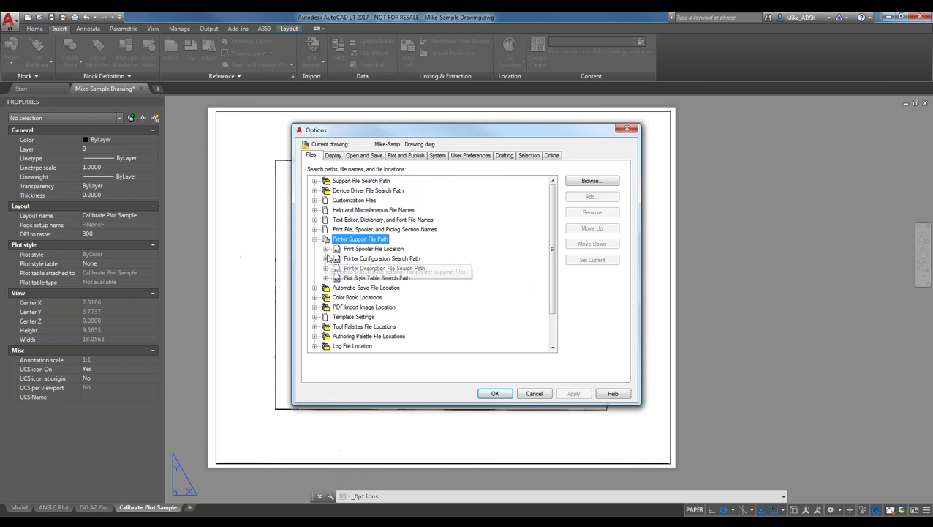
{"action": "double_click", "coordinate": [330, 258]}
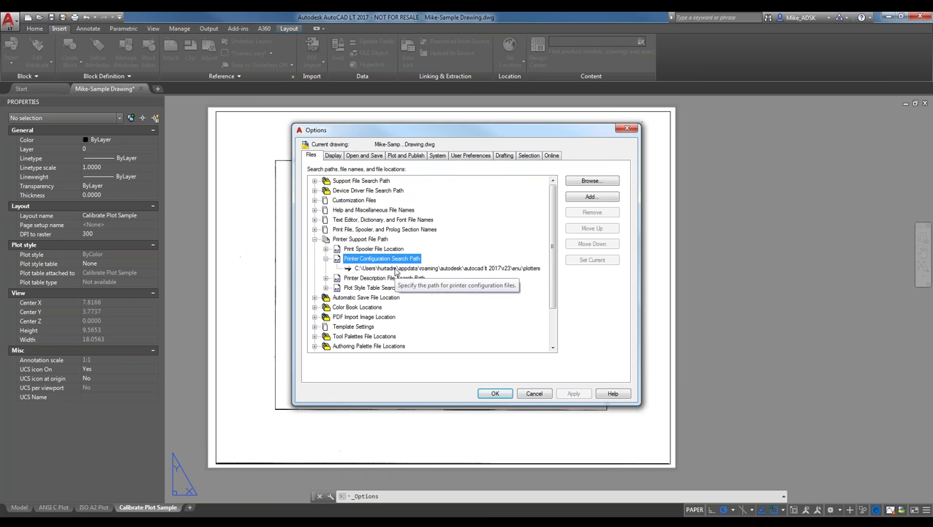
{"action": "left_click", "coordinate": [326, 278]}
{"action": "left_click", "coordinate": [327, 297]}
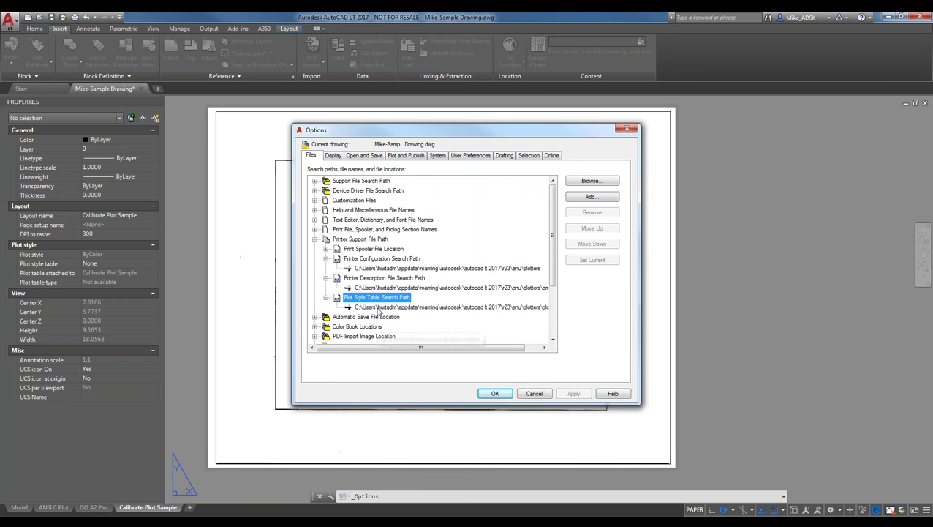
{"action": "left_click", "coordinate": [437, 269]}
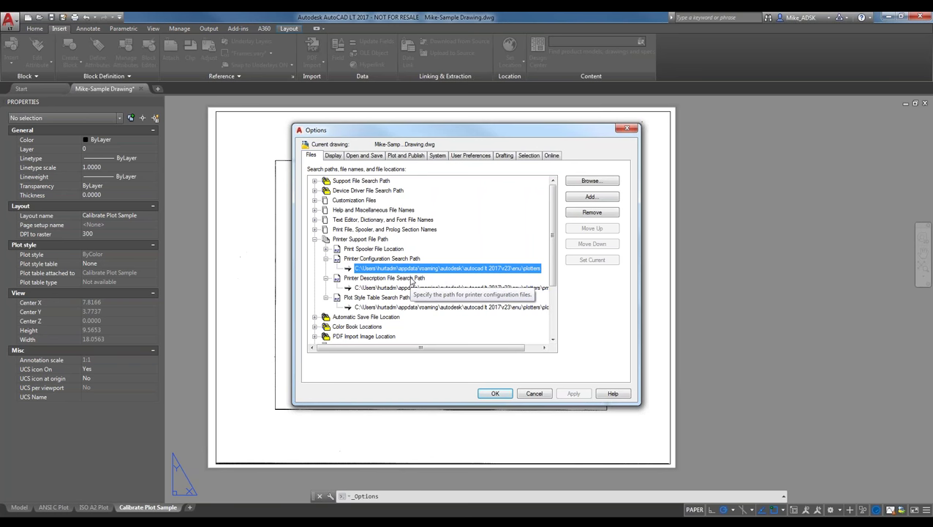
{"action": "left_click", "coordinate": [374, 279]}
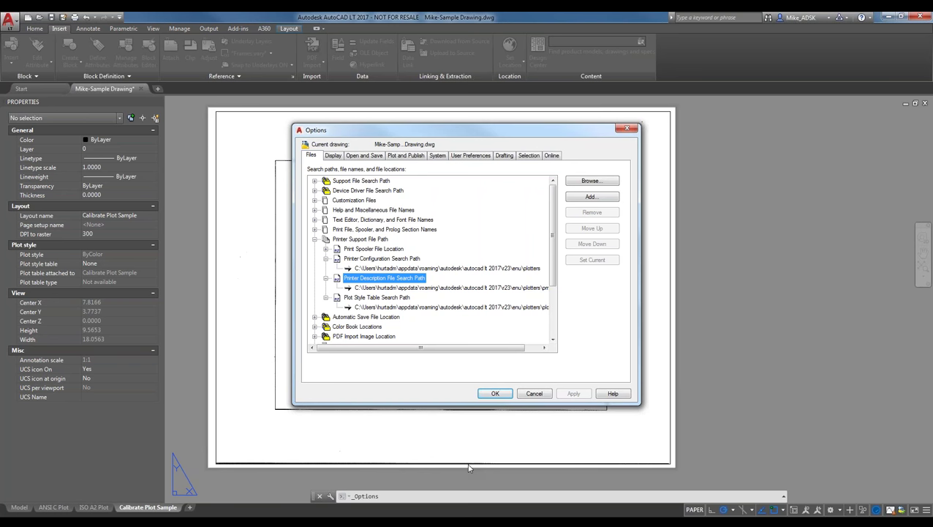
{"action": "left_click", "coordinate": [392, 308]}
{"action": "left_click", "coordinate": [406, 287]}
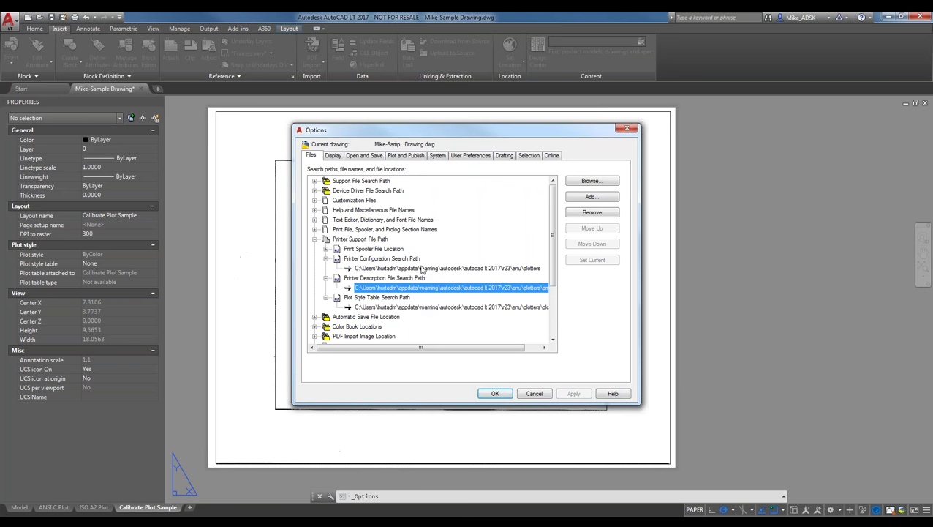
{"action": "left_click", "coordinate": [422, 269]}
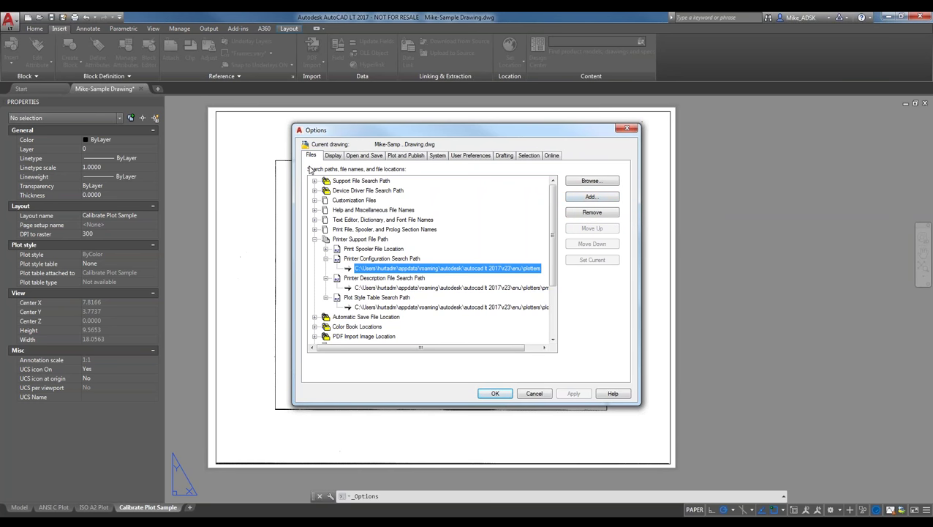
Review the Plot and Publish tab's default location for plot-to-file operations, then cancel Options
{"action": "left_click", "coordinate": [419, 158]}
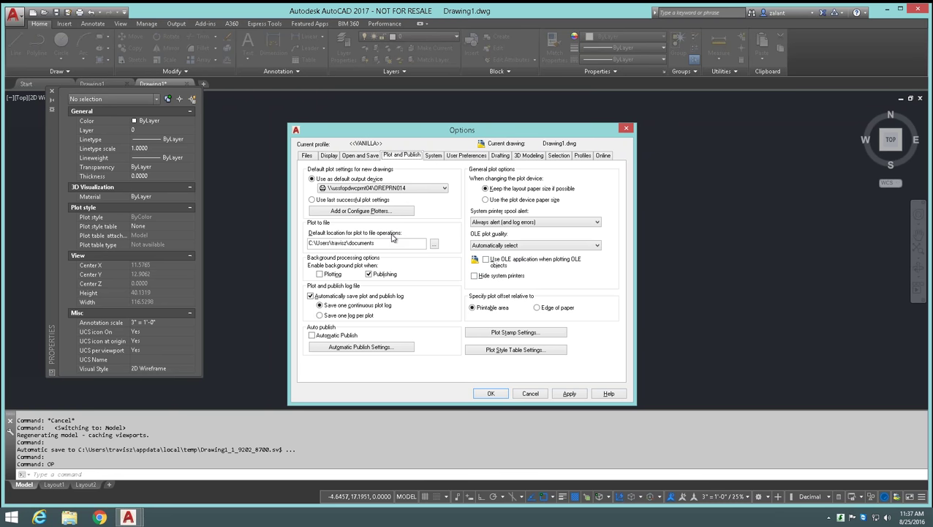
{"action": "left_click", "coordinate": [531, 395]}
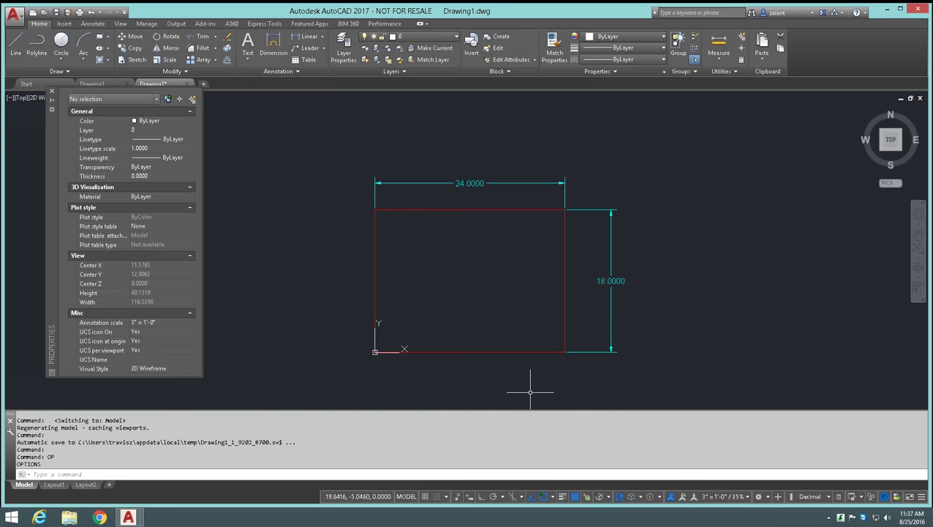
Start a plot with Ctrl+P and tick 'Do not show me this again' on the Batch Plot prompt
{"action": "key", "text": "ctrl+p"}
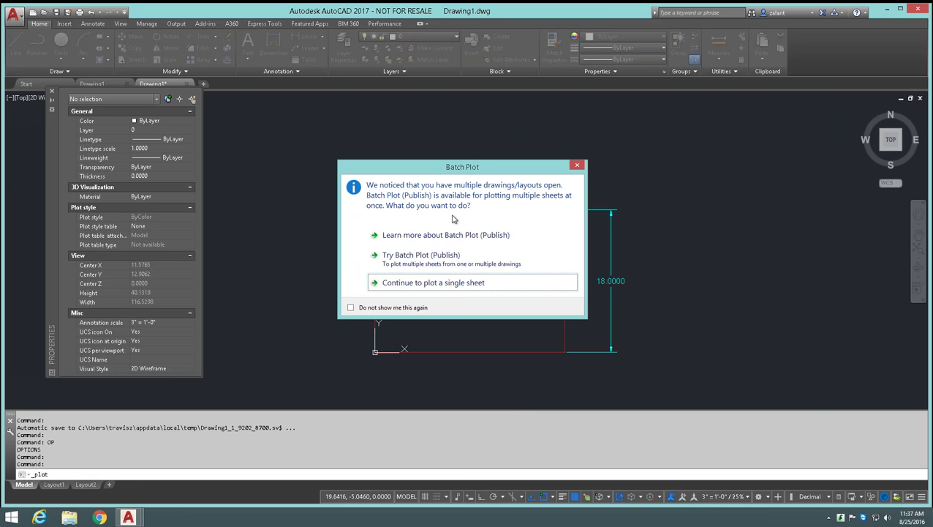
{"action": "left_click", "coordinate": [351, 308]}
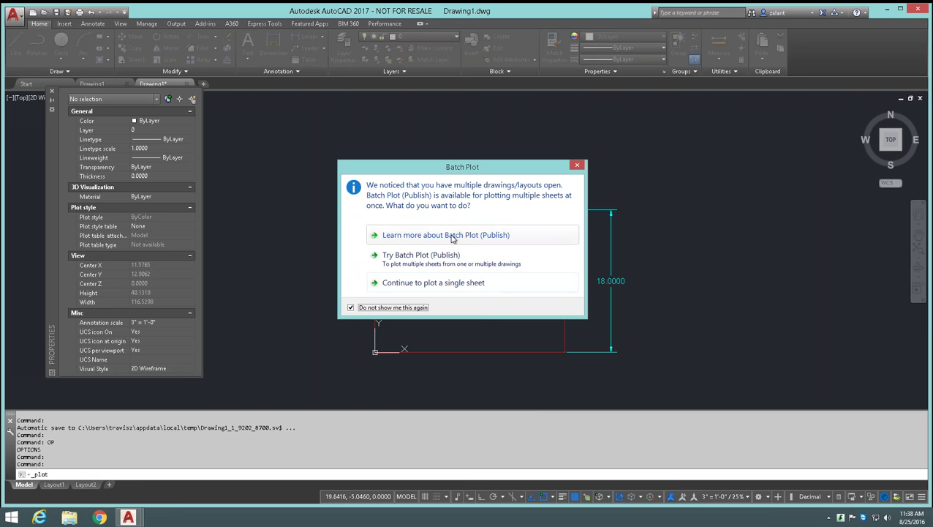
Plot one sheet to a file through the DREPRN014 network printer with Plot to file enabled
{"action": "left_click", "coordinate": [436, 285]}
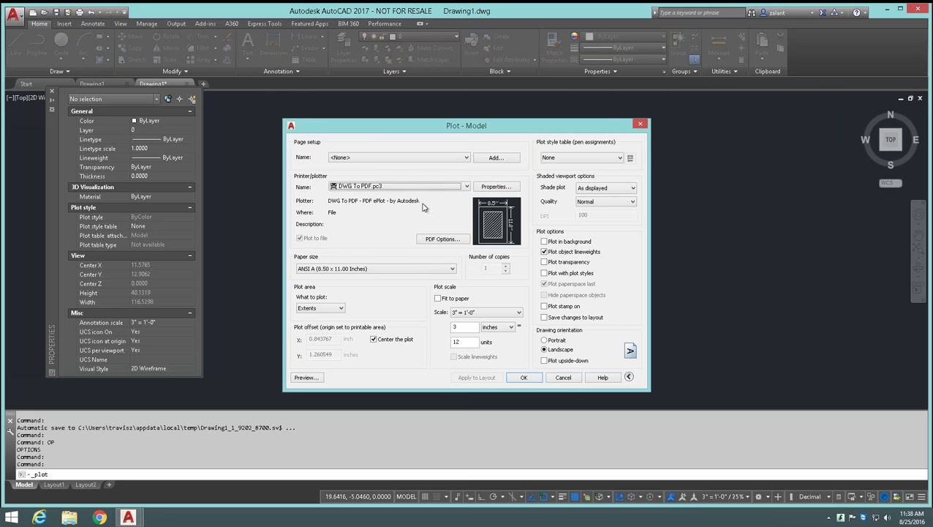
{"action": "left_click", "coordinate": [466, 186]}
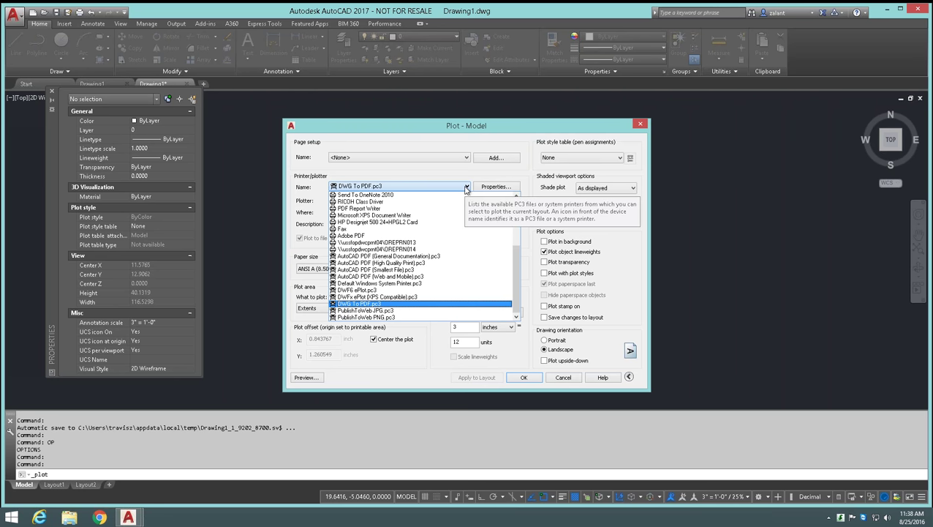
{"action": "left_click", "coordinate": [374, 248]}
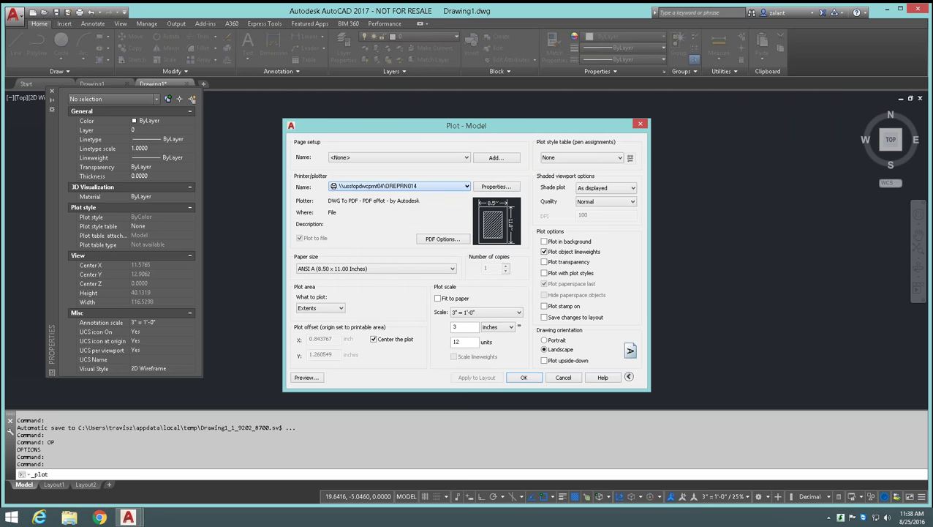
{"action": "left_click", "coordinate": [299, 239]}
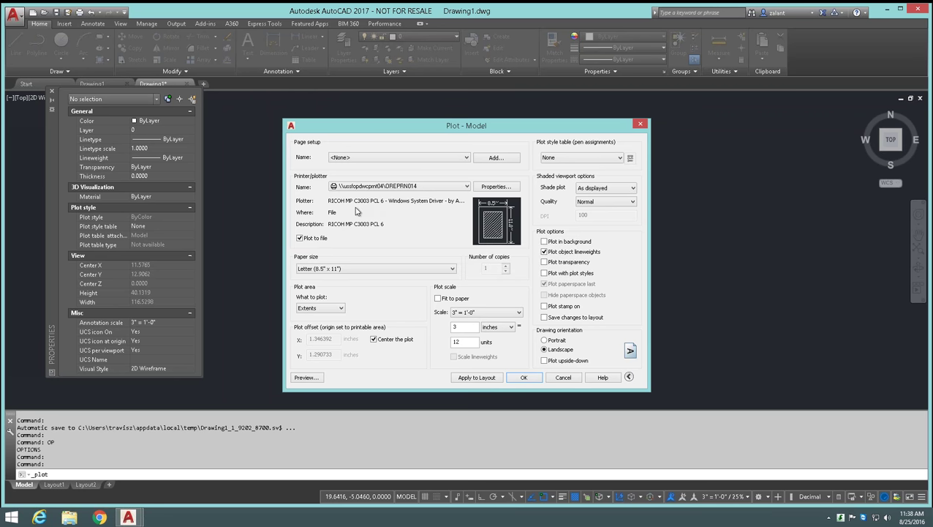
{"action": "left_click", "coordinate": [565, 378]}
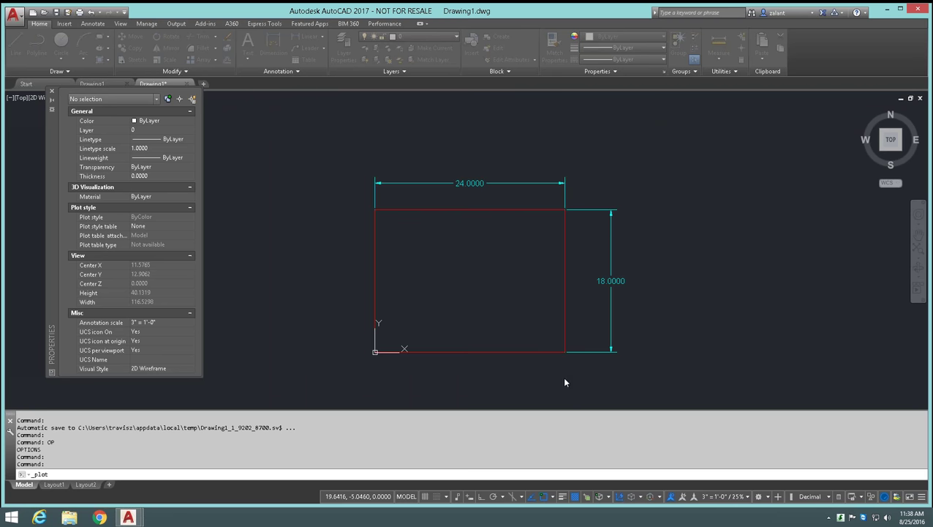
Open Options with OP and examine the Plot and Publish default plot-to-file location path
{"action": "type", "text": "op"}
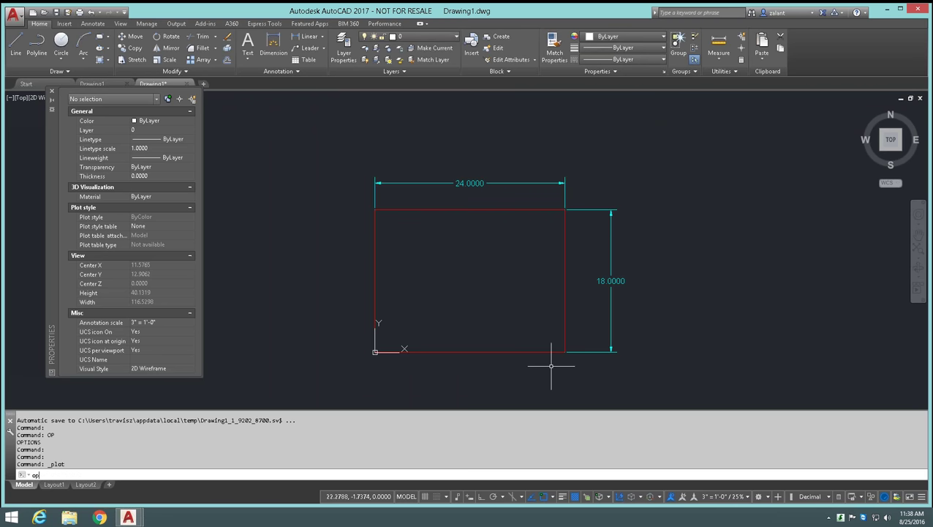
{"action": "key", "text": "Return"}
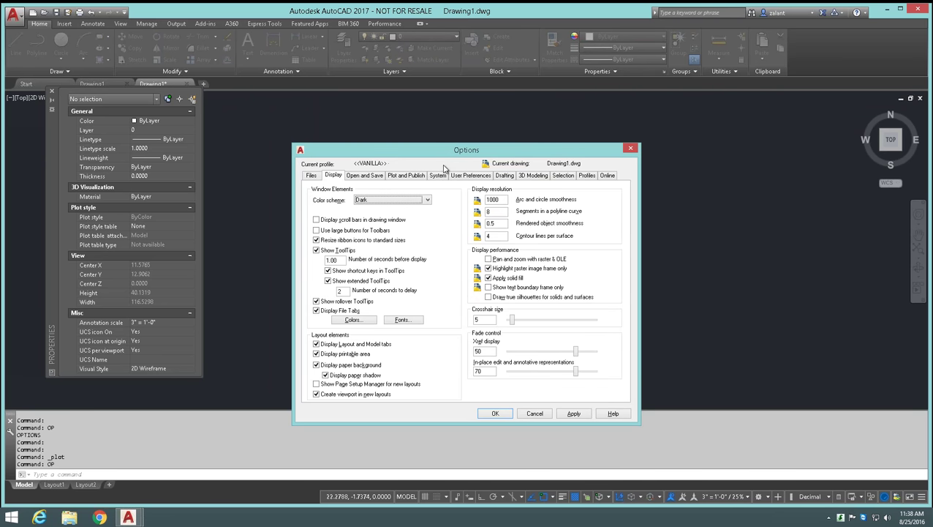
{"action": "left_click", "coordinate": [402, 177]}
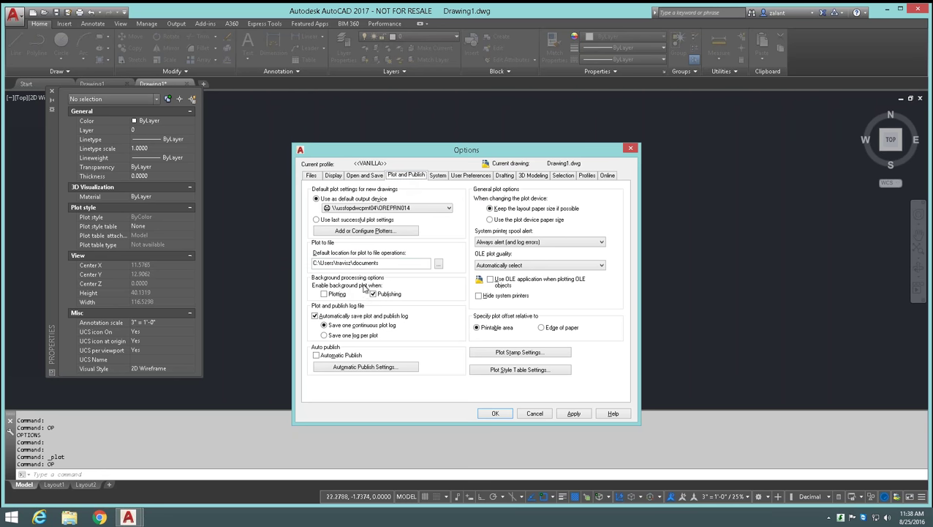
{"action": "left_click_drag", "start_coordinate": [379, 262], "coordinate": [338, 262]}
{"action": "left_click", "coordinate": [388, 261]}
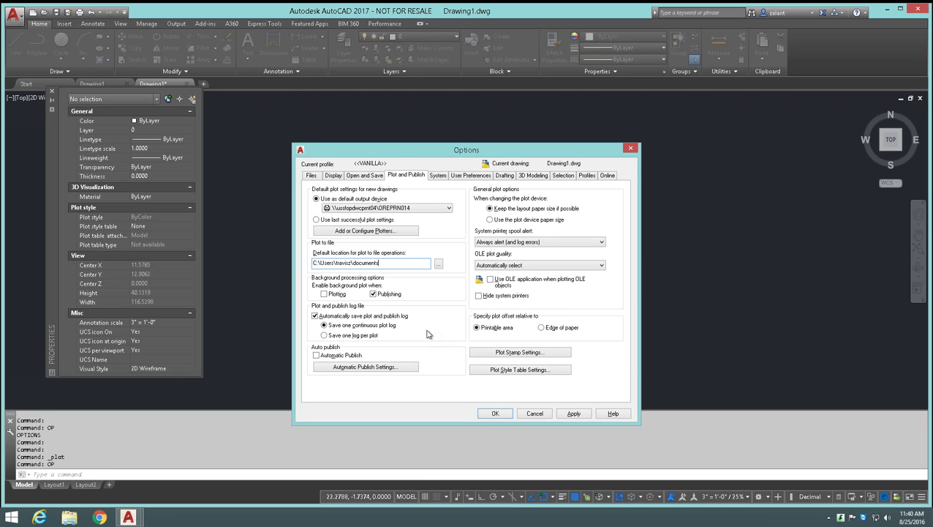
Check the file search paths and the log file location, then go back to Plot and Publish
{"action": "left_click", "coordinate": [311, 177]}
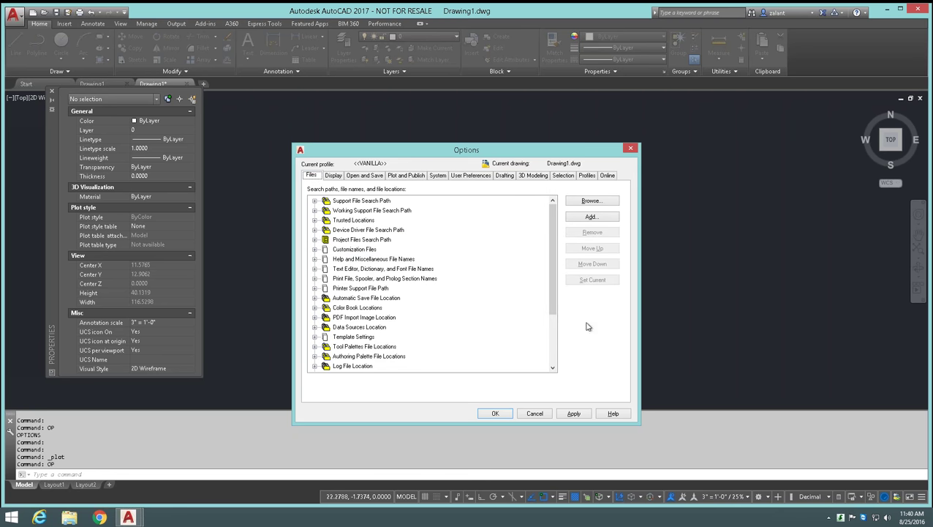
{"action": "left_click", "coordinate": [316, 366]}
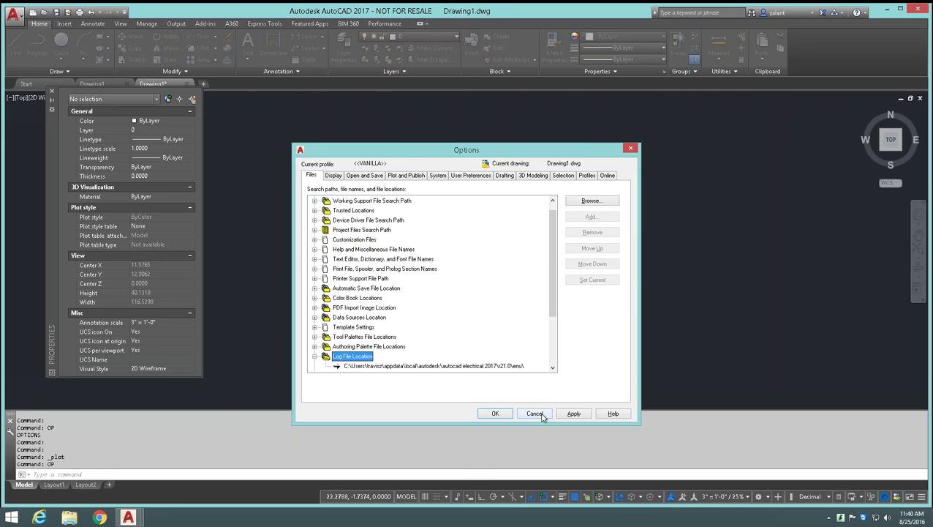
{"action": "left_click", "coordinate": [406, 177]}
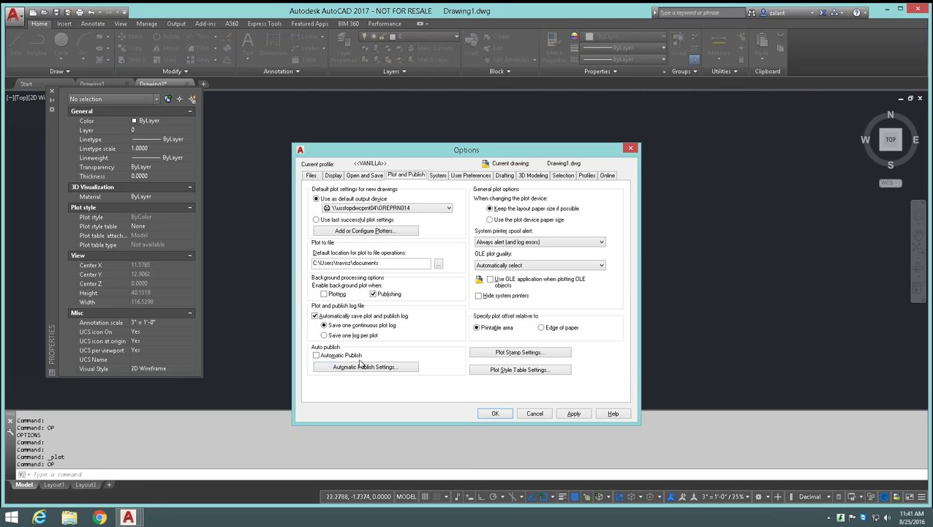
Review Auto Publish settings, keeping the Save trigger and Drawing folder location, and cancel
{"action": "mouse_move", "coordinate": [380, 356]}
{"action": "left_click", "coordinate": [363, 367]}
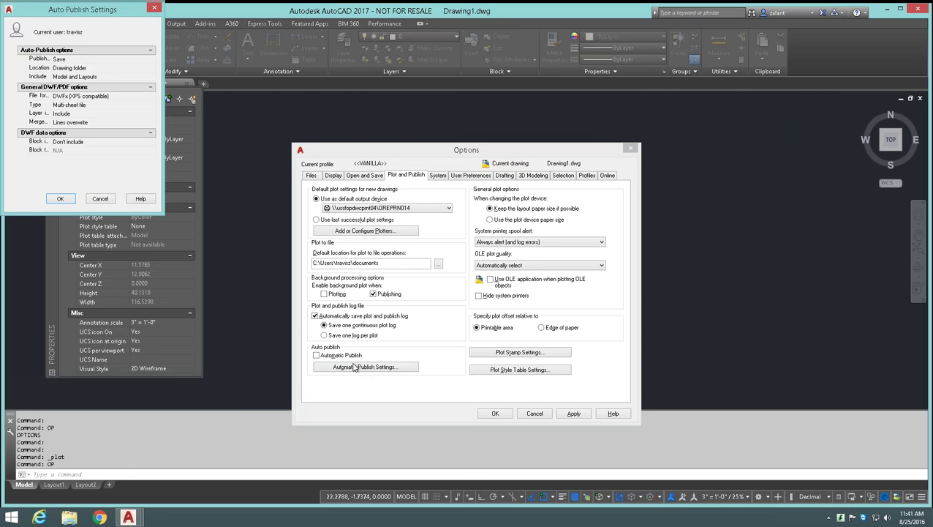
{"action": "left_click_drag", "start_coordinate": [69, 3], "coordinate": [326, 81]}
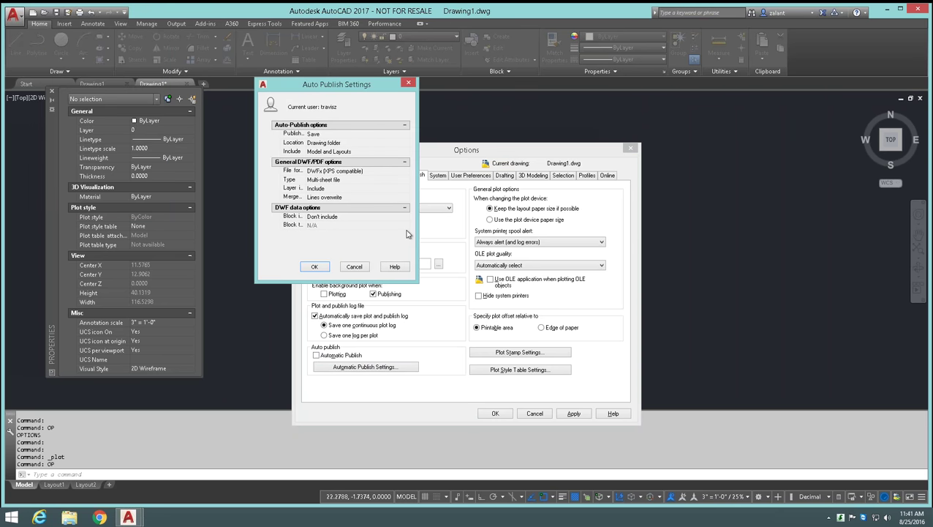
{"action": "left_click", "coordinate": [366, 135]}
{"action": "left_click", "coordinate": [406, 137]}
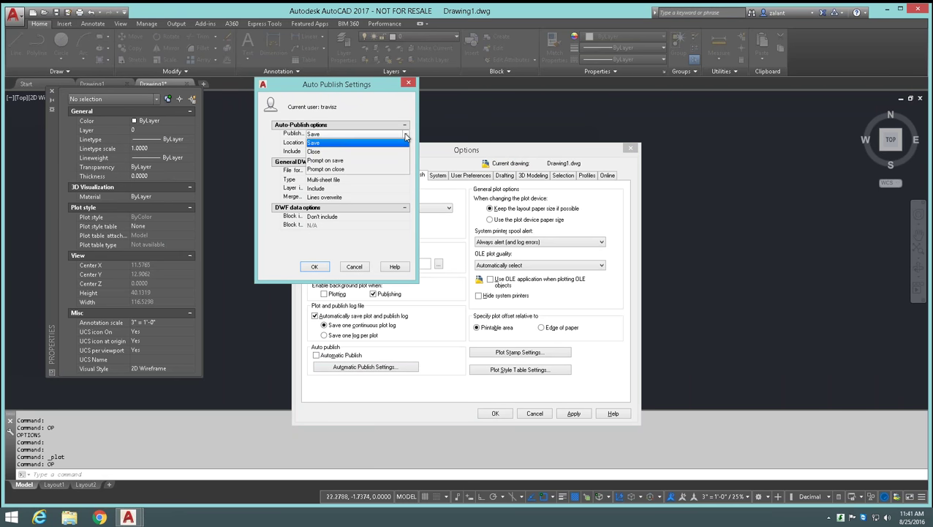
{"action": "left_click", "coordinate": [347, 138]}
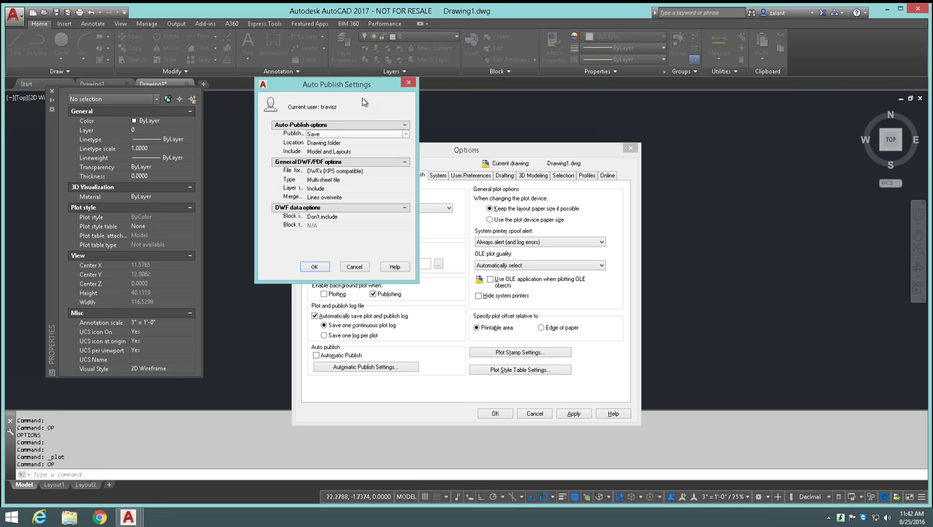
{"action": "left_click", "coordinate": [349, 145]}
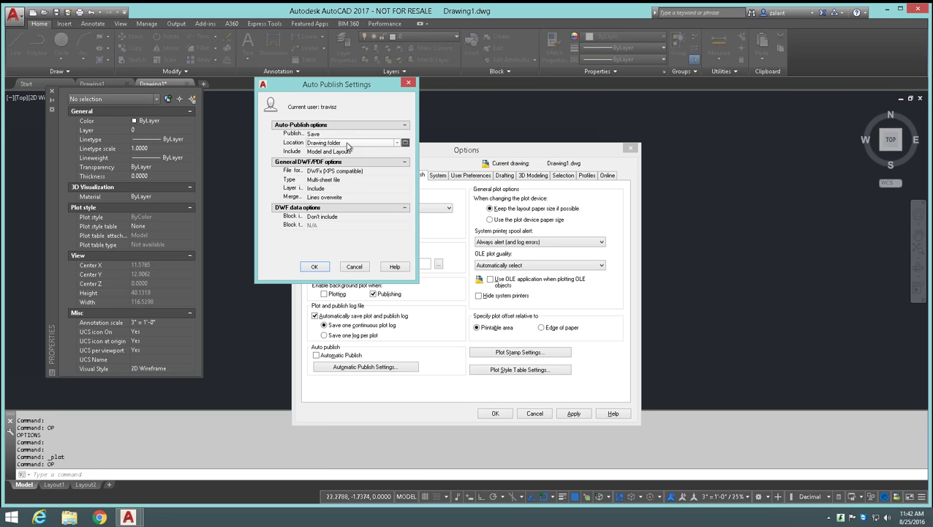
{"action": "left_click", "coordinate": [398, 143]}
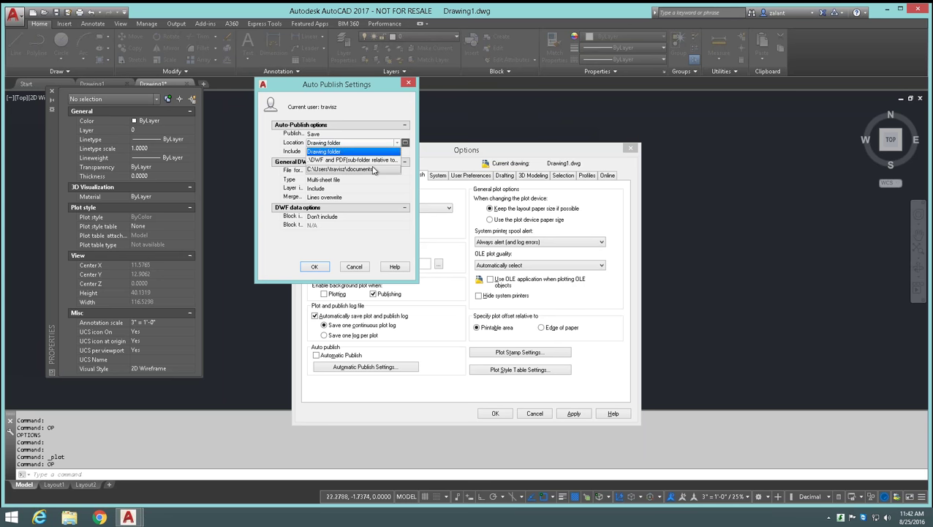
{"action": "left_click", "coordinate": [365, 102]}
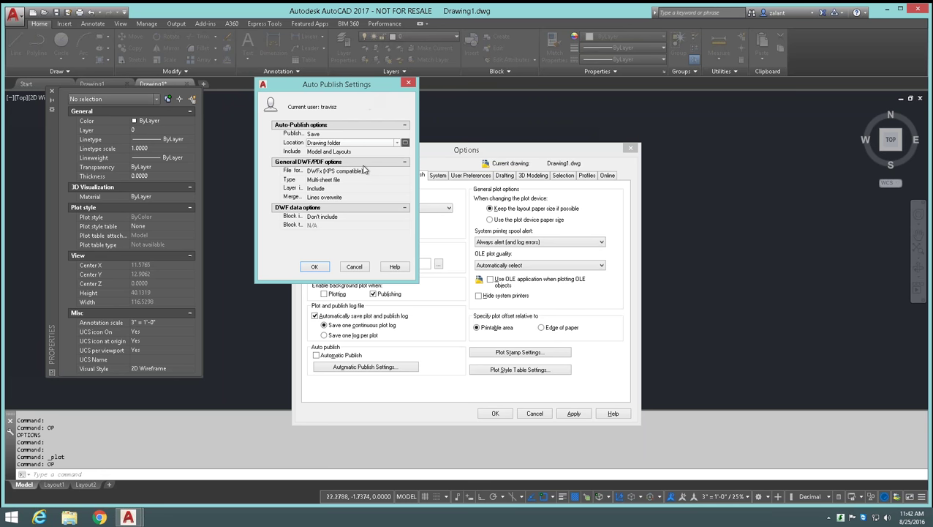
{"action": "left_click", "coordinate": [354, 267]}
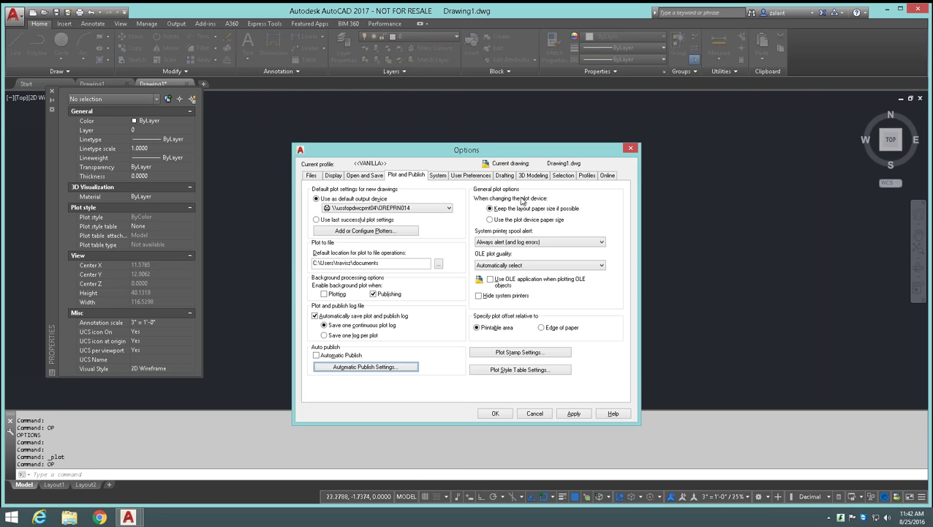
Try the plot device paper size option, then return to keeping the layout paper size
{"action": "mouse_move", "coordinate": [541, 211]}
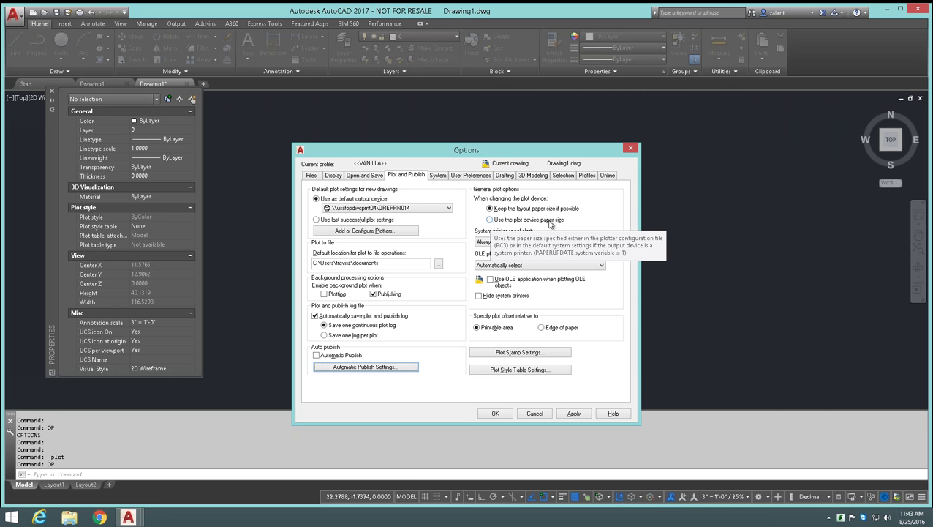
{"action": "left_click", "coordinate": [506, 222]}
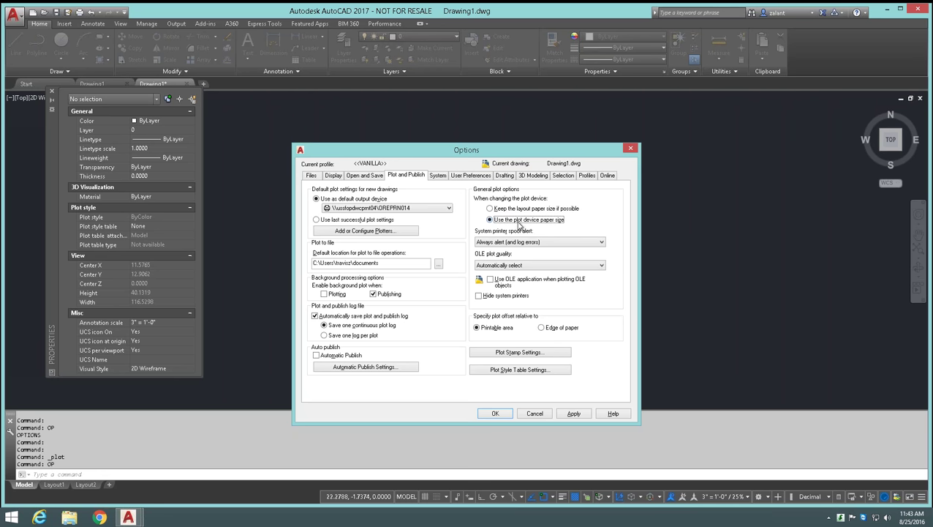
{"action": "left_click", "coordinate": [491, 210]}
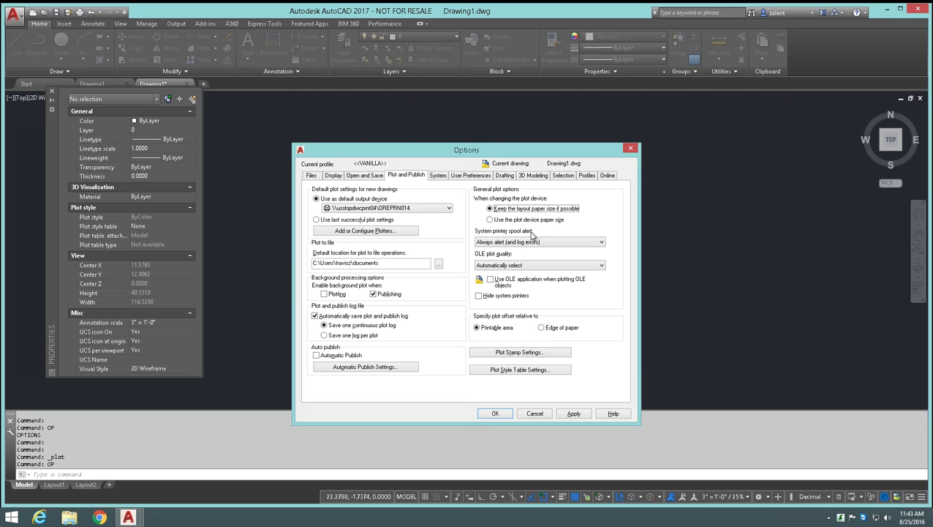
Keep spool alerts at Always alert, leave OLE quality unchanged, and toggle Hide system printers on and off
{"action": "left_click", "coordinate": [599, 244]}
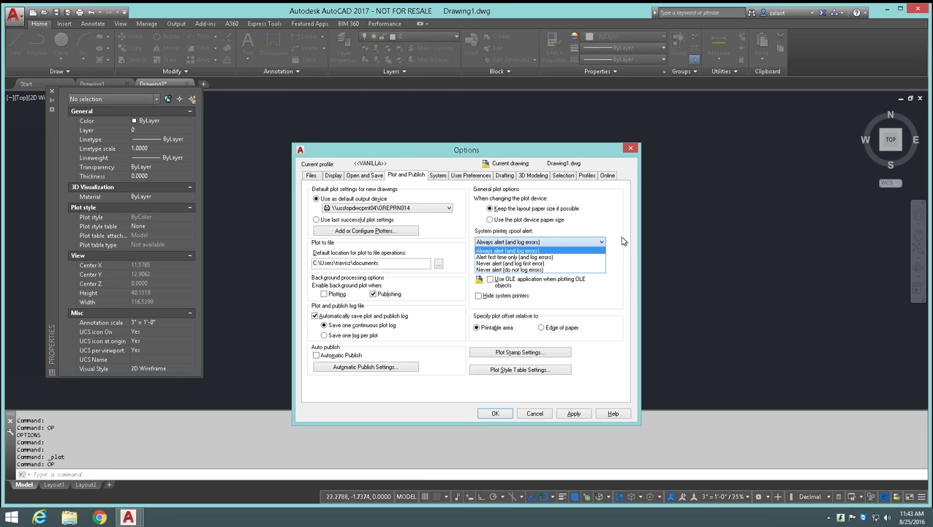
{"action": "left_click", "coordinate": [615, 243]}
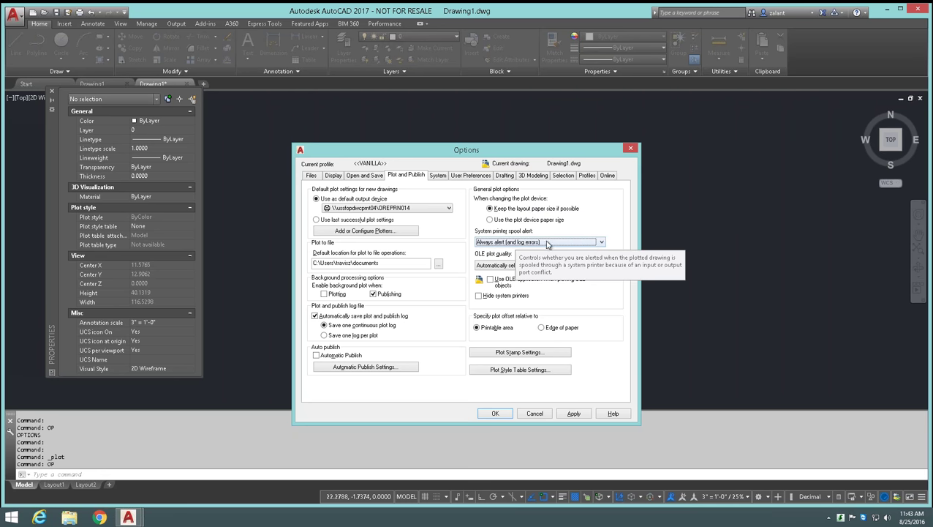
{"action": "left_click", "coordinate": [601, 242]}
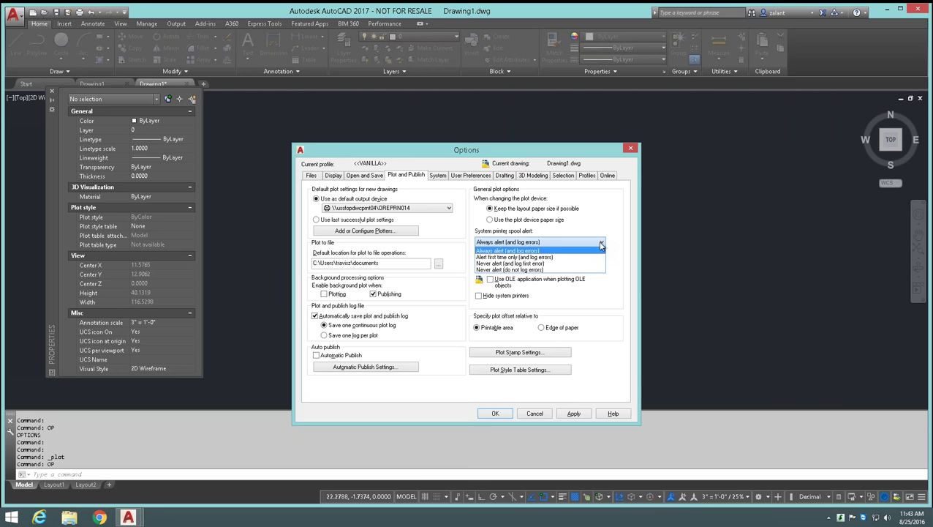
{"action": "left_click", "coordinate": [556, 250]}
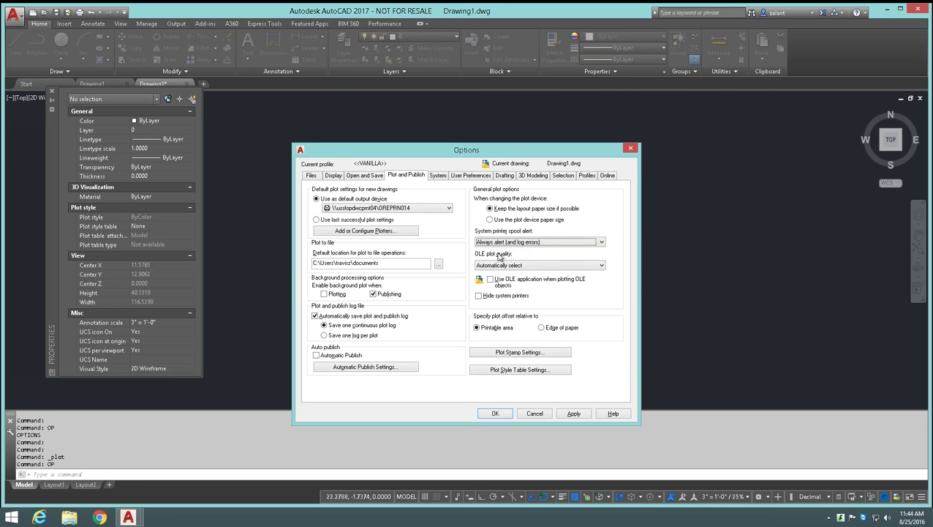
{"action": "left_click", "coordinate": [602, 267]}
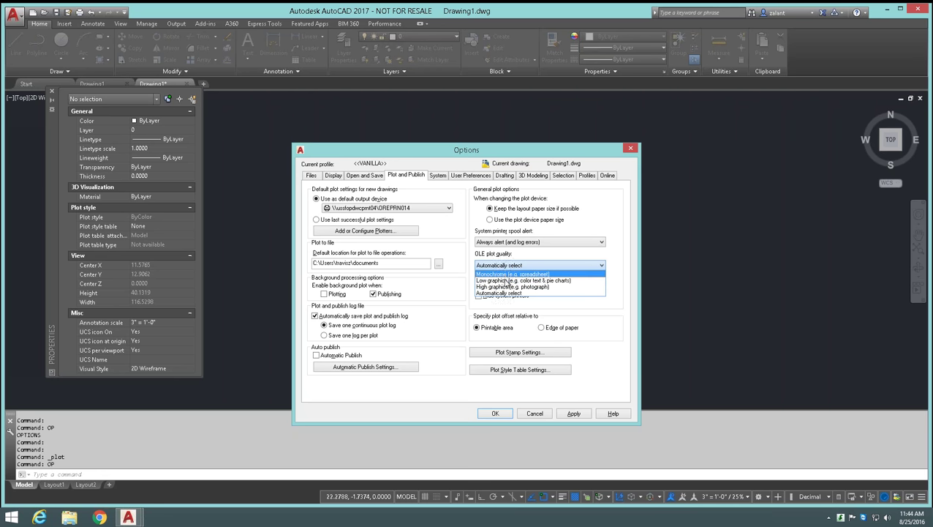
{"action": "left_click", "coordinate": [610, 258]}
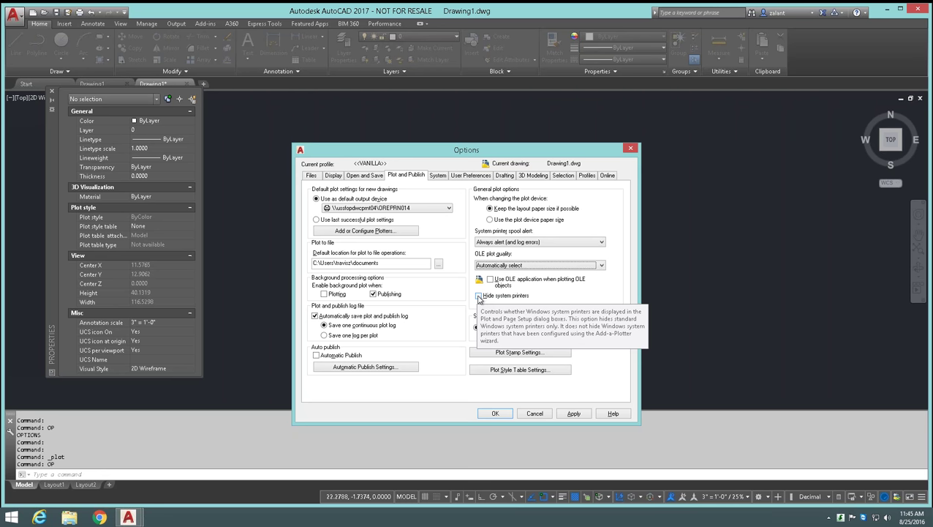
{"action": "left_click", "coordinate": [479, 297]}
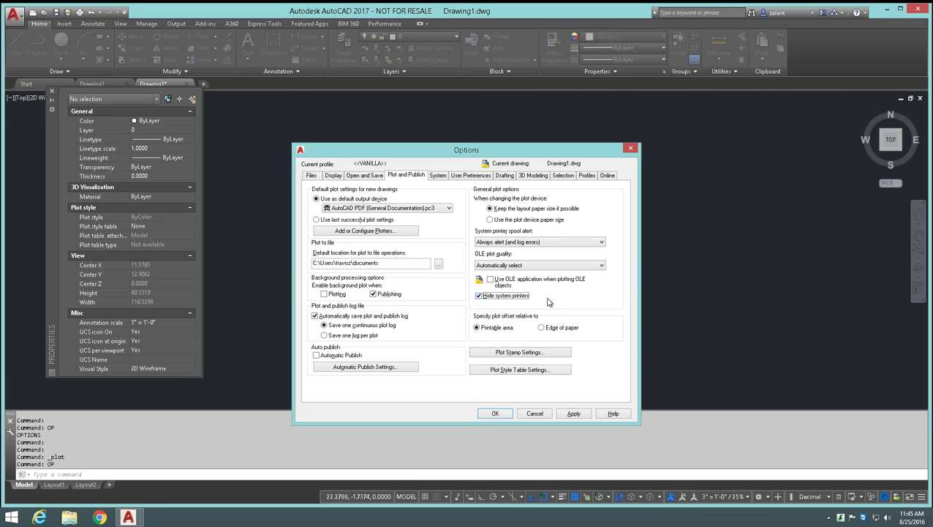
{"action": "left_click", "coordinate": [479, 295]}
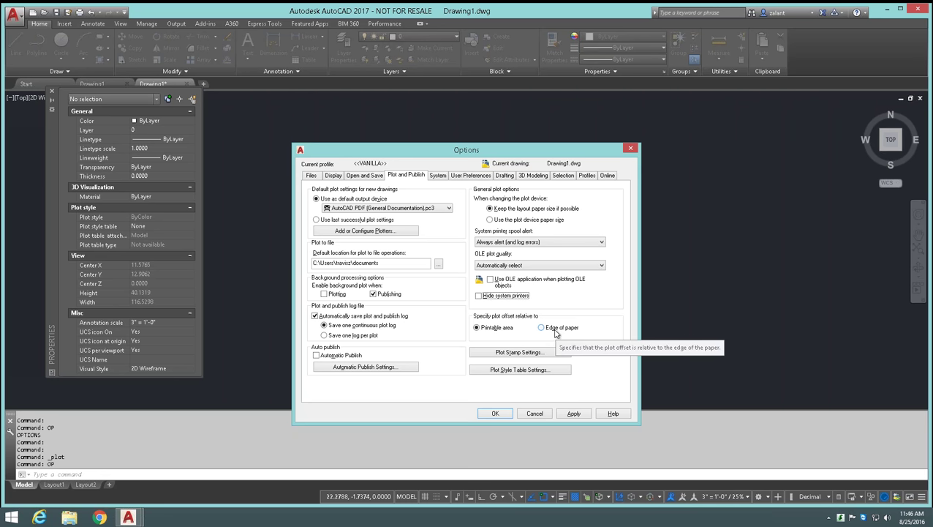
Cancel out of Plot Stamp Settings and its Advanced options, then open Plot Style Table Settings
{"action": "left_click", "coordinate": [518, 352]}
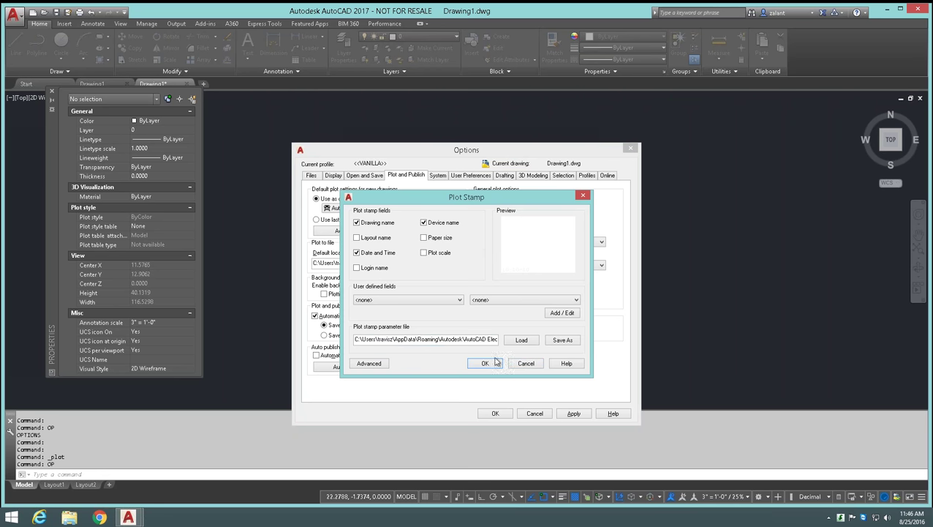
{"action": "left_click", "coordinate": [367, 363]}
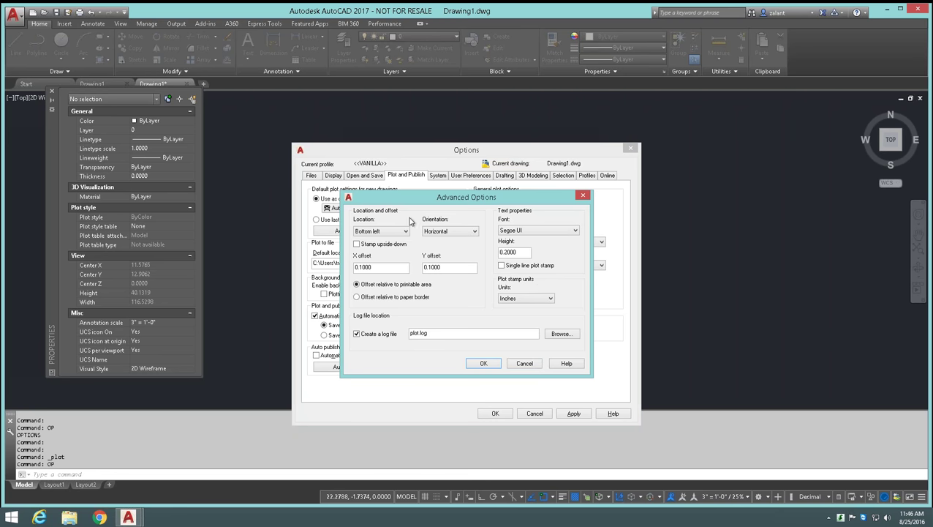
{"action": "left_click", "coordinate": [525, 363]}
{"action": "left_click", "coordinate": [526, 364]}
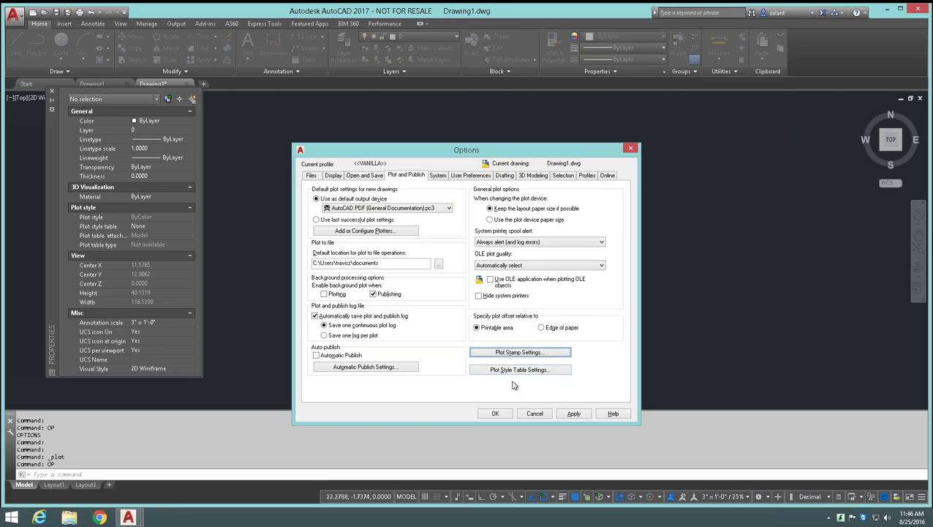
{"action": "left_click", "coordinate": [516, 372]}
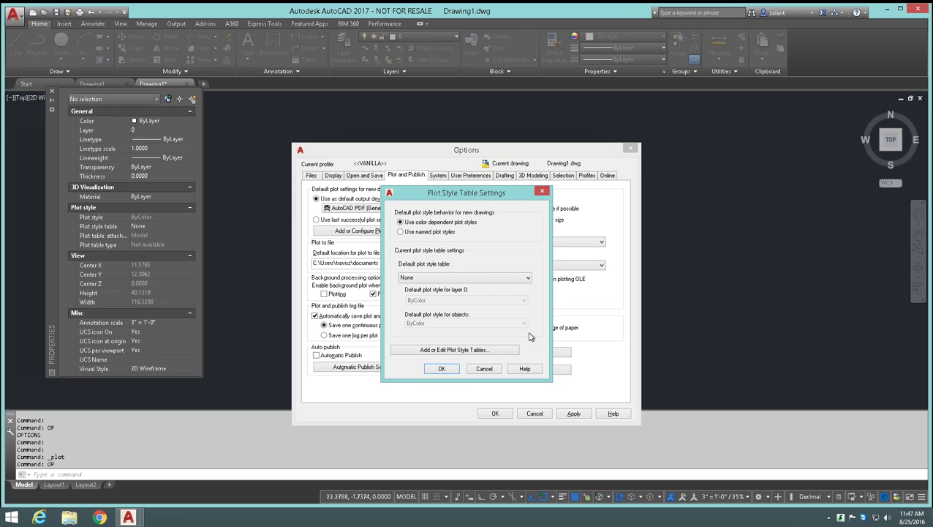
Reopen Plot Style Table Settings, view the Plot Styles folder of .ctb/.stb tables, then close it
{"action": "left_click", "coordinate": [483, 369]}
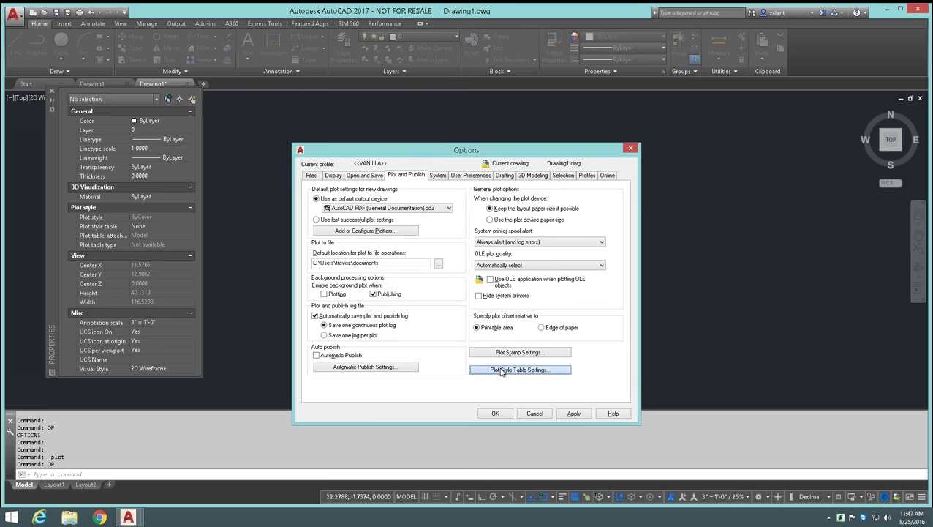
{"action": "left_click", "coordinate": [502, 371]}
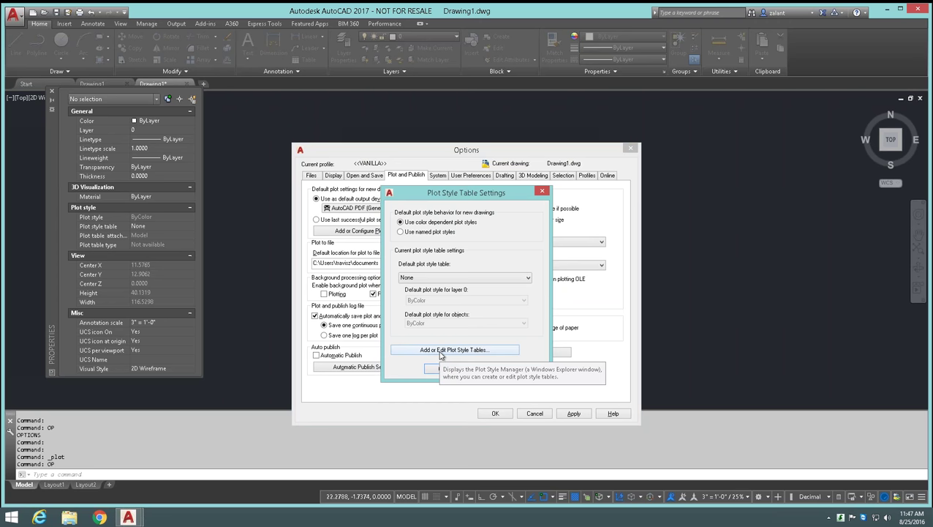
{"action": "left_click", "coordinate": [440, 352]}
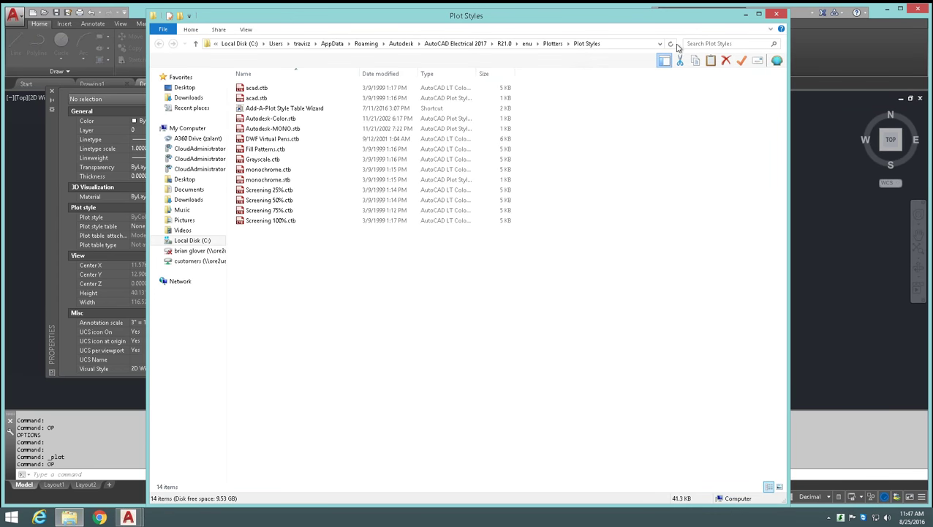
{"action": "left_click", "coordinate": [775, 16]}
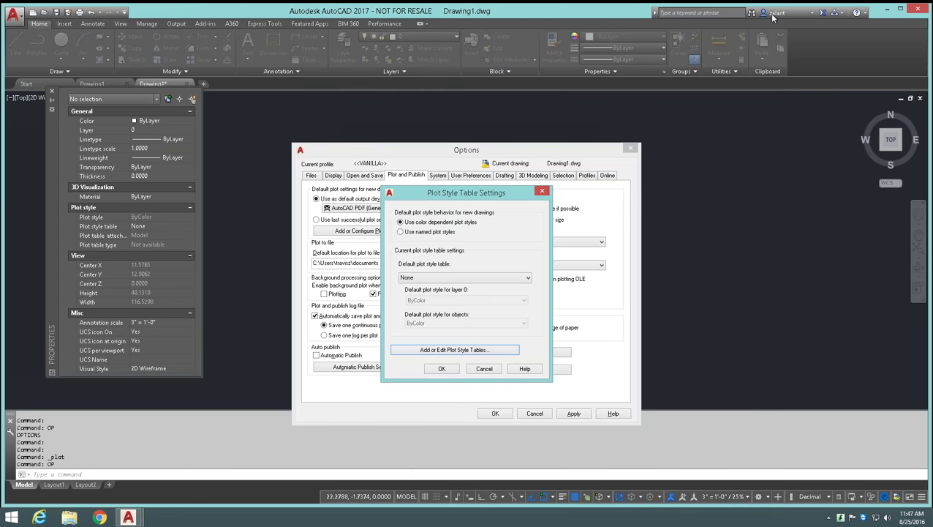
Cancel Plot Style Table Settings and the Options dialog without saving changes
{"action": "left_click", "coordinate": [481, 372]}
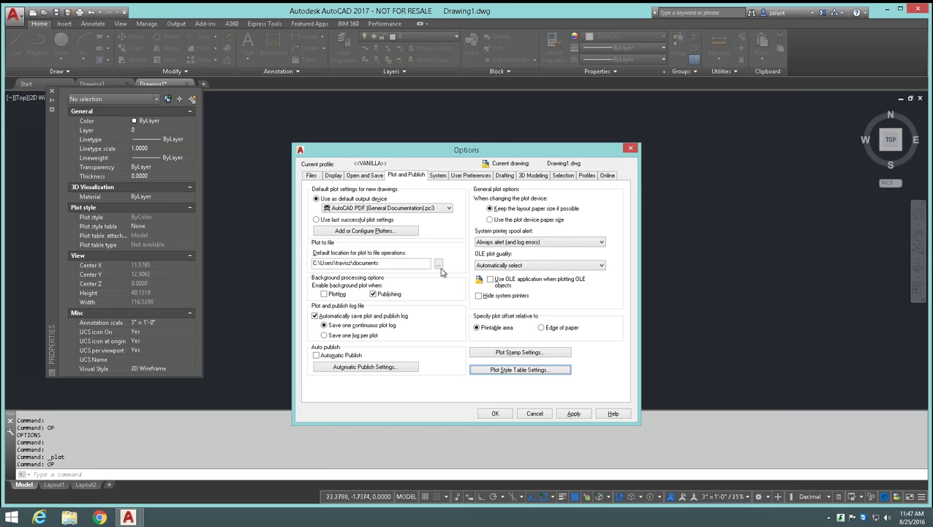
{"action": "left_click", "coordinate": [535, 414]}
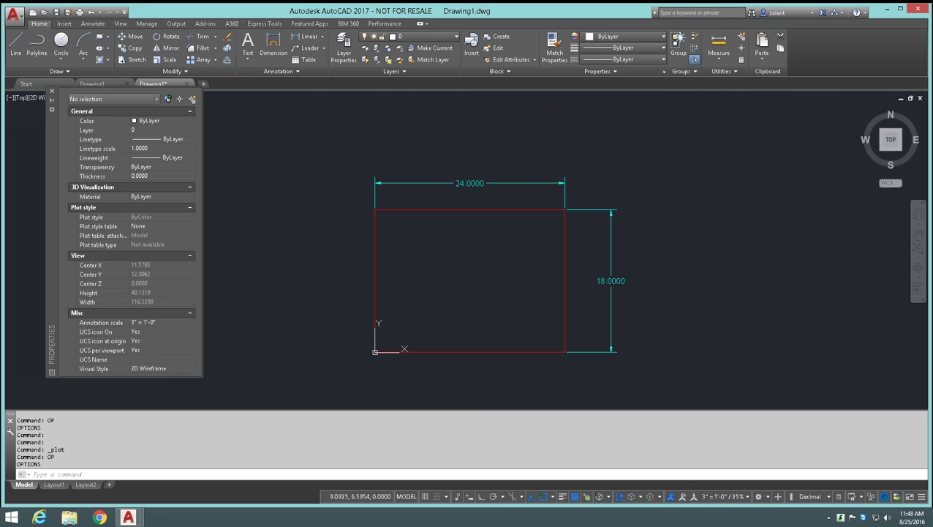
Open Plot - Model, check PDF Options and keep ANSI A paper, then open DWG To PDF.pc3 properties
{"action": "key", "text": "ctrl+p"}
{"action": "left_click_drag", "start_coordinate": [446, 127], "coordinate": [475, 121]}
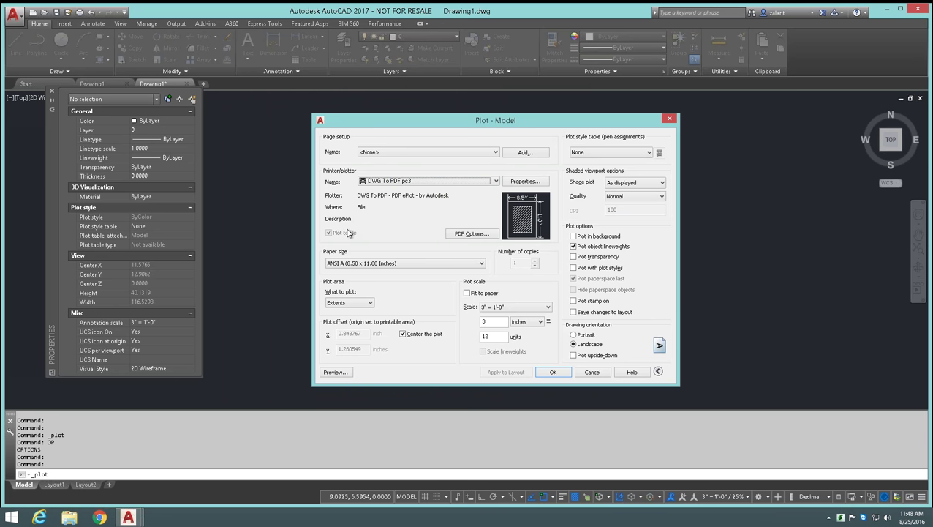
{"action": "left_click", "coordinate": [475, 235]}
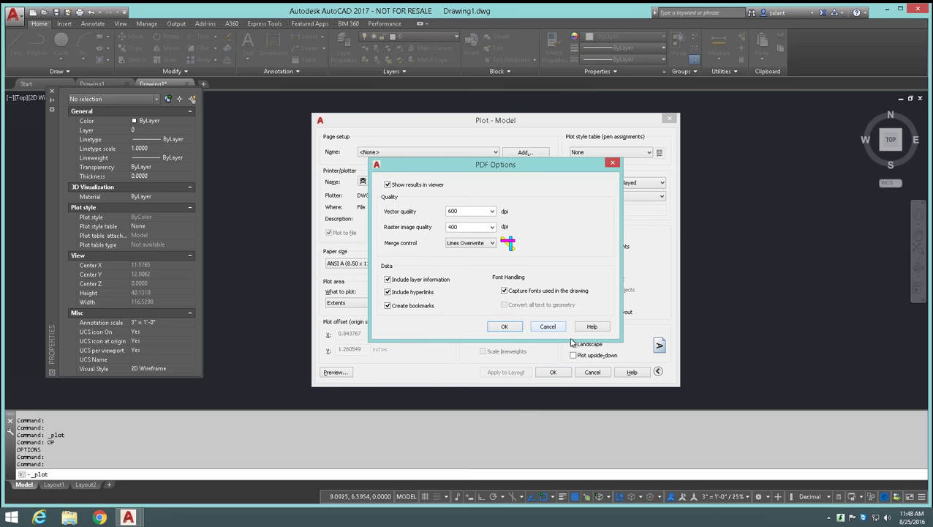
{"action": "left_click", "coordinate": [549, 330]}
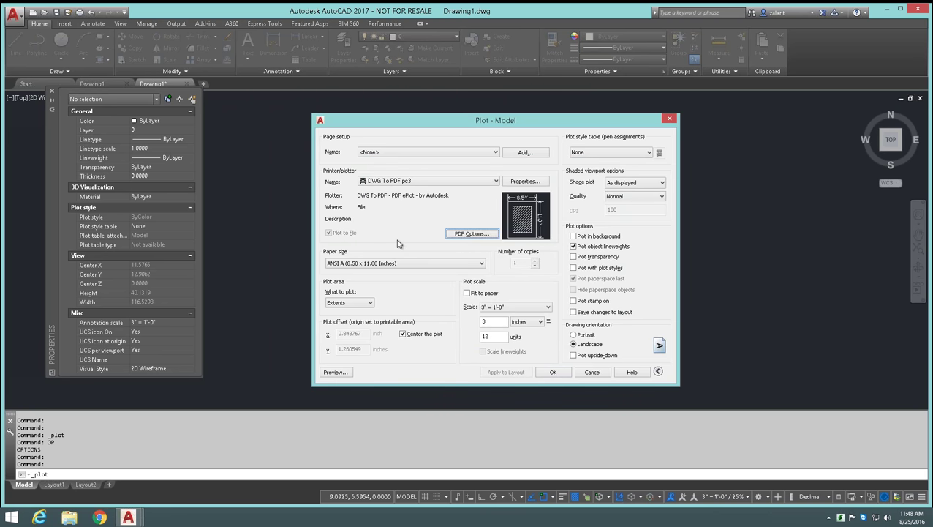
{"action": "left_click", "coordinate": [482, 264]}
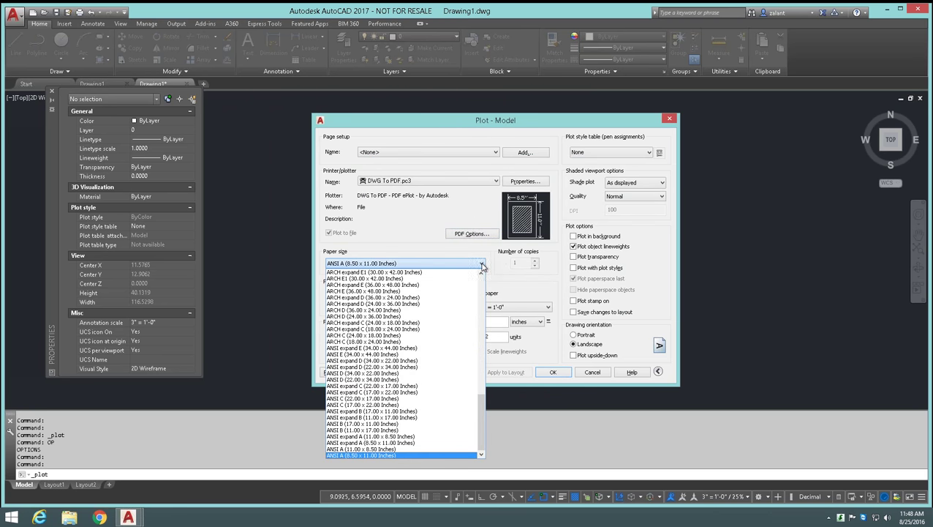
{"action": "left_click", "coordinate": [417, 237]}
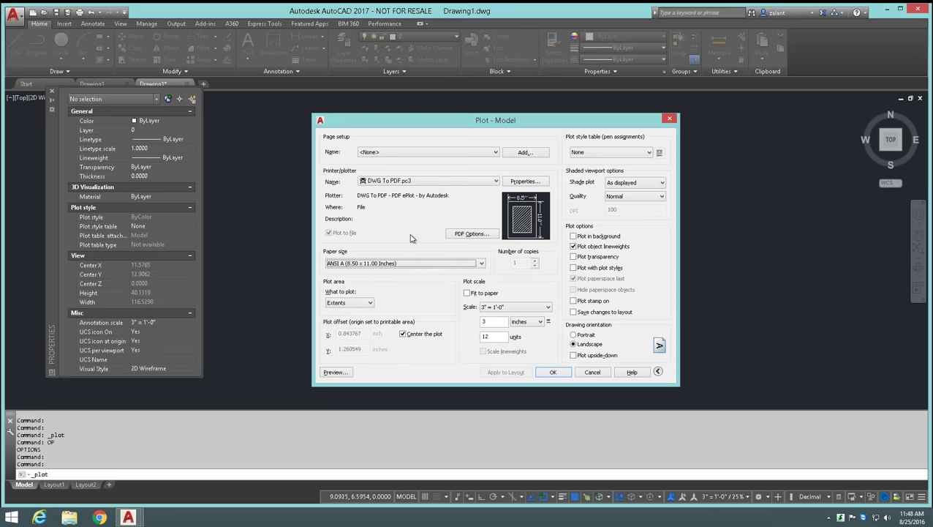
{"action": "left_click", "coordinate": [517, 182]}
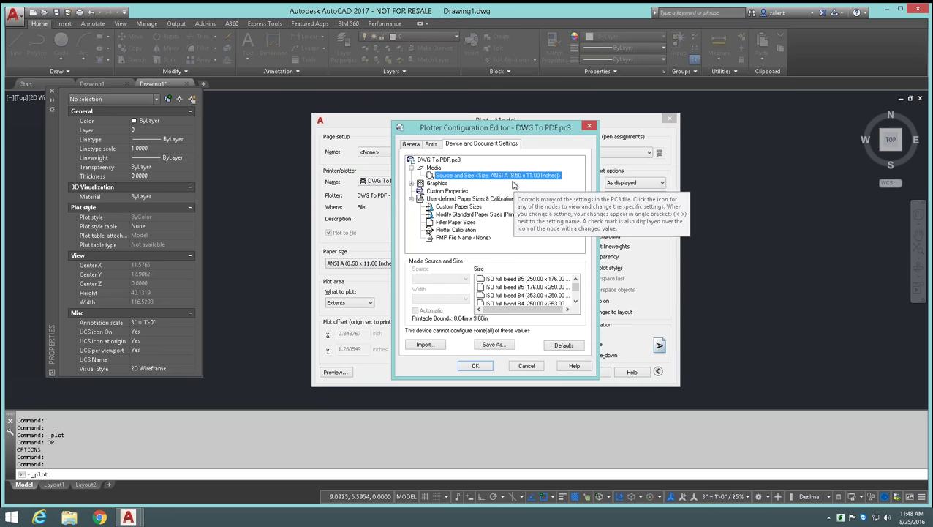
Browse Custom Properties and Custom Paper Sizes in the DWG To PDF.pc3 editor, then cancel
{"action": "left_click", "coordinate": [441, 192]}
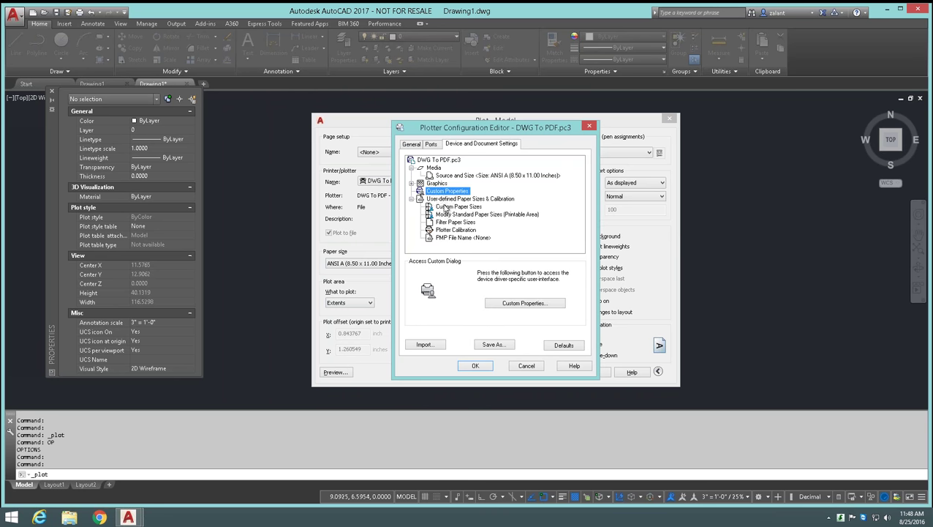
{"action": "left_click", "coordinate": [444, 199]}
{"action": "left_click", "coordinate": [447, 209]}
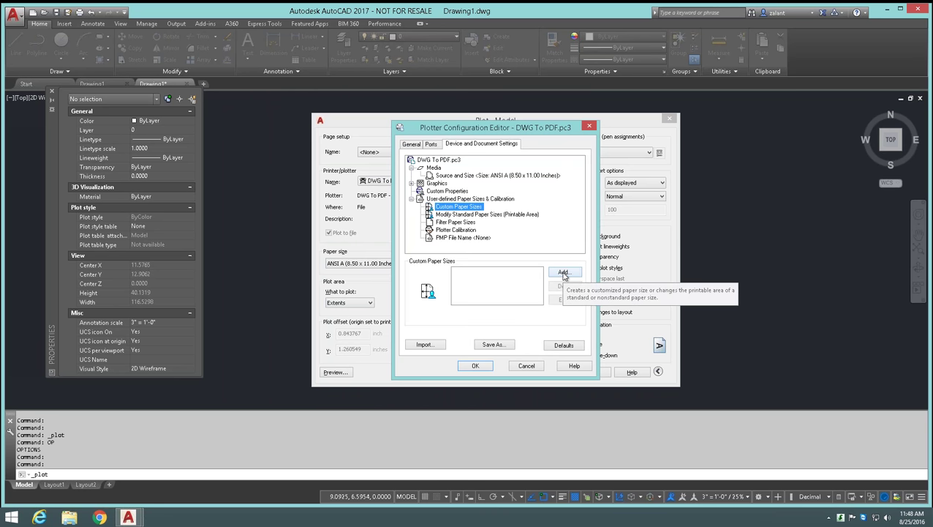
{"action": "left_click", "coordinate": [528, 365]}
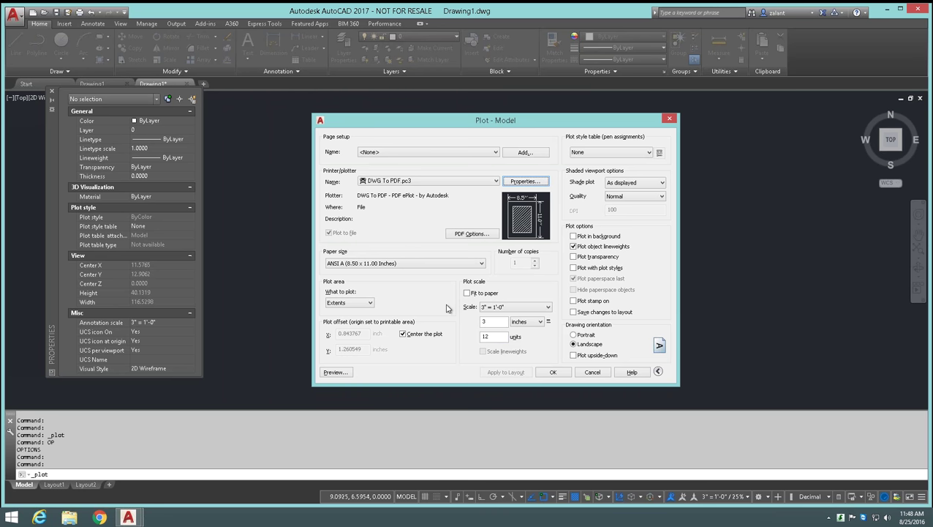
Plot a Window picked around the rectangle's lower-right corner and preview the partial result
{"action": "left_click", "coordinate": [370, 303]}
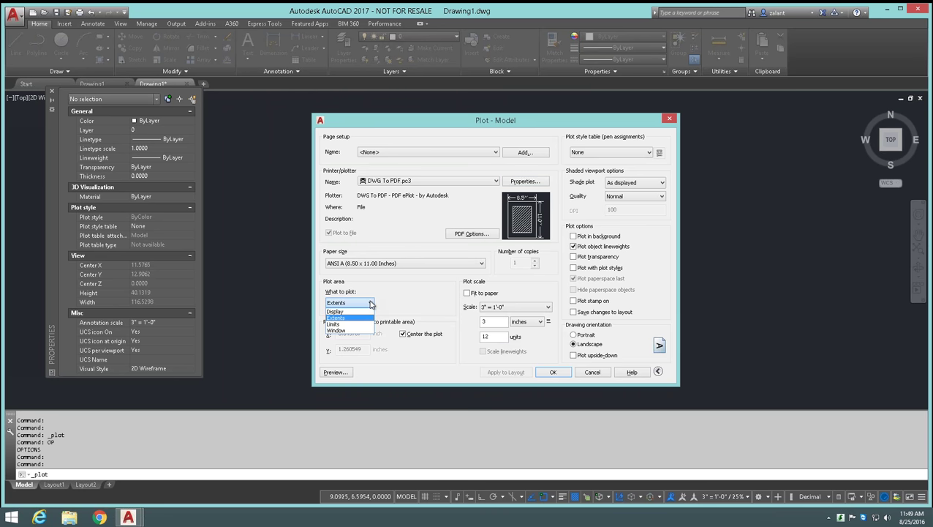
{"action": "left_click", "coordinate": [371, 304]}
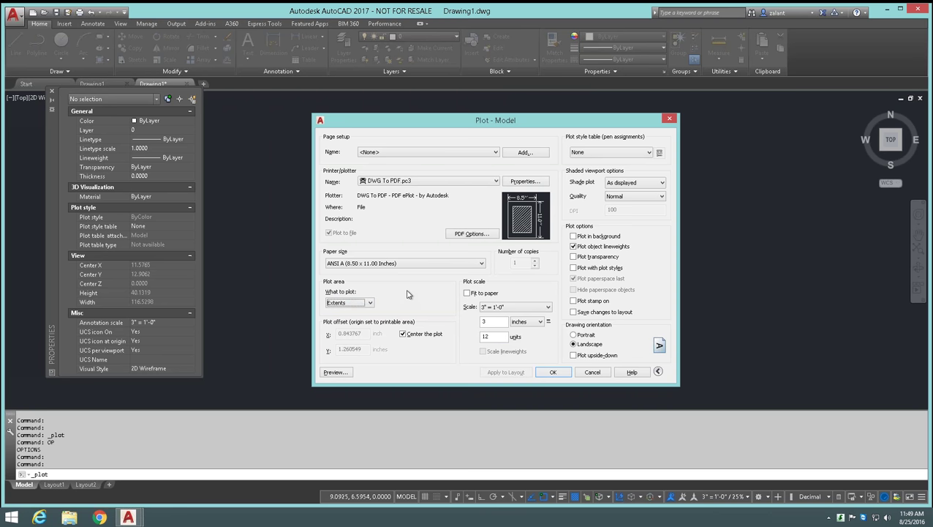
{"action": "left_click", "coordinate": [371, 303]}
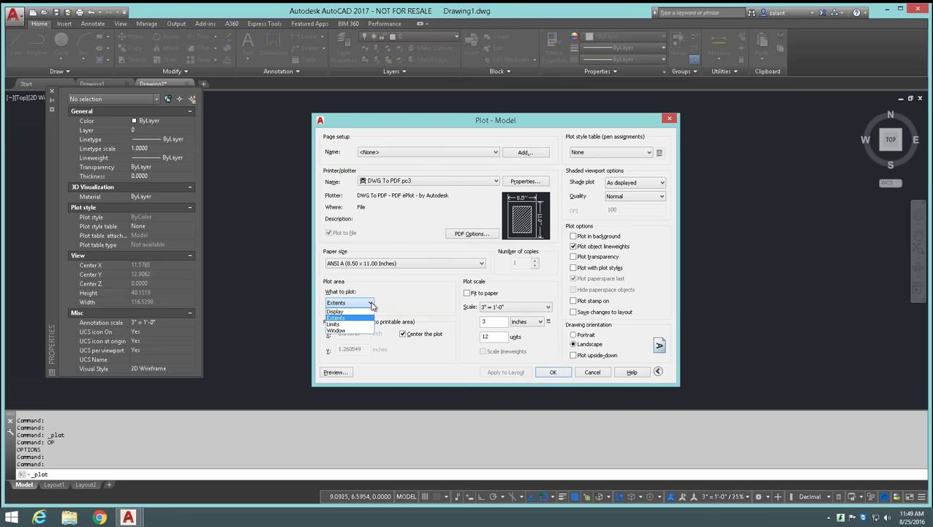
{"action": "left_click", "coordinate": [343, 331]}
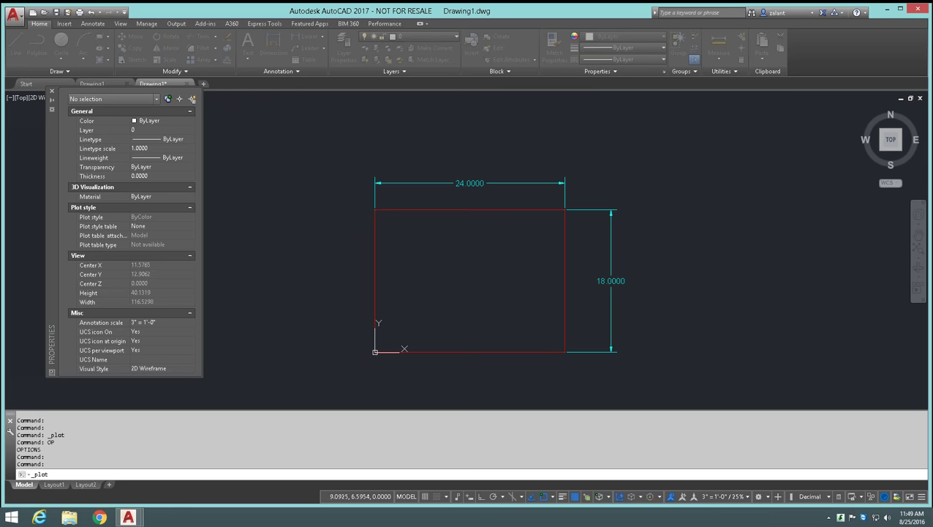
{"action": "left_click", "coordinate": [483, 252]}
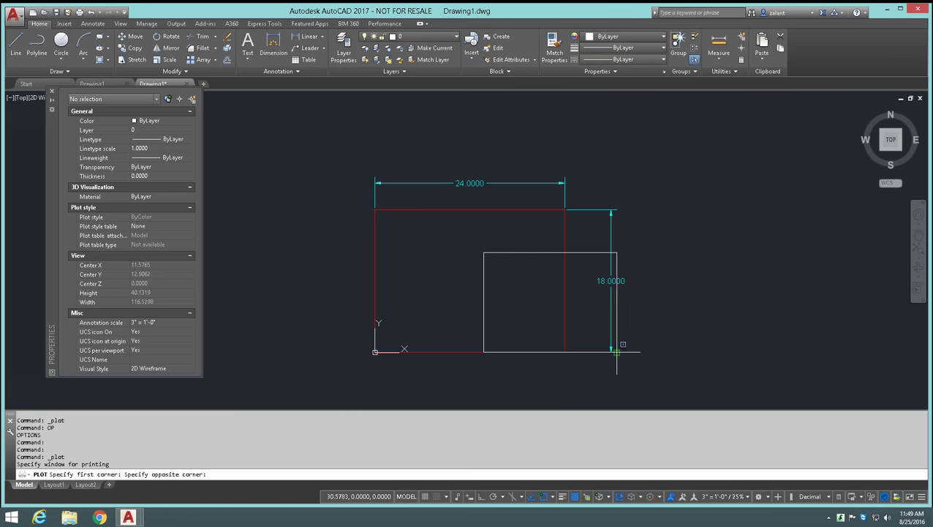
{"action": "left_click", "coordinate": [640, 387]}
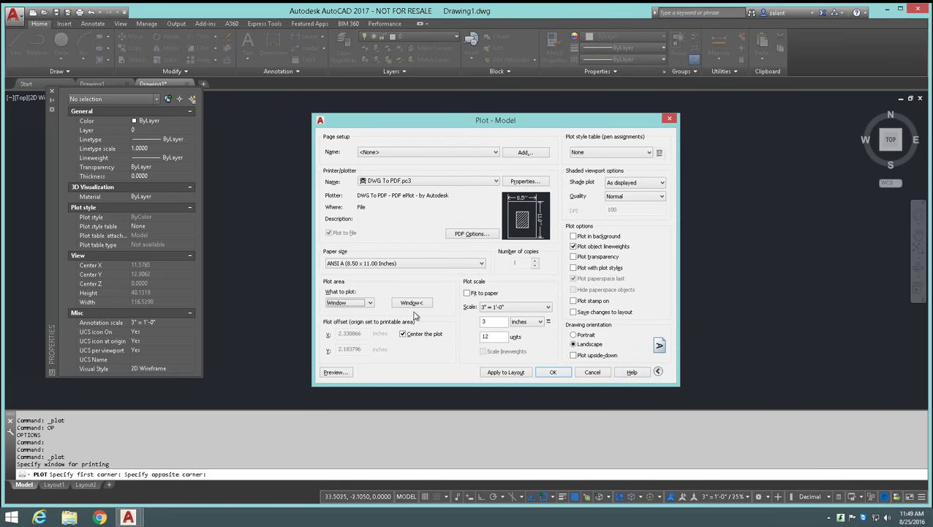
{"action": "left_click", "coordinate": [336, 373]}
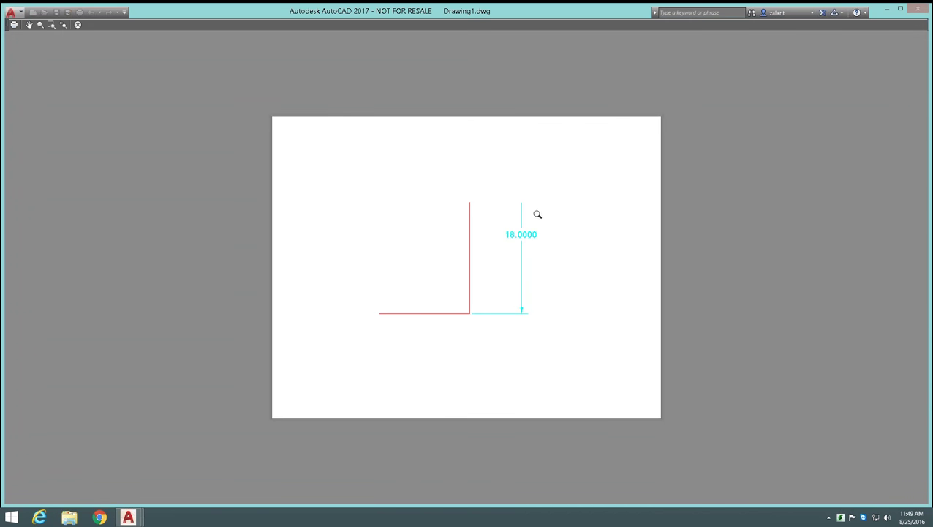
{"action": "left_click", "coordinate": [78, 25]}
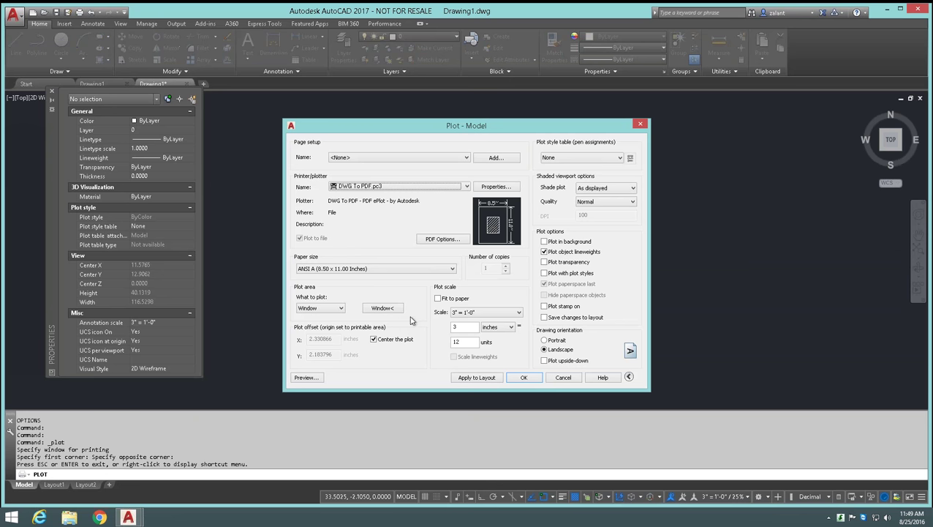
{"action": "left_click", "coordinate": [341, 309]}
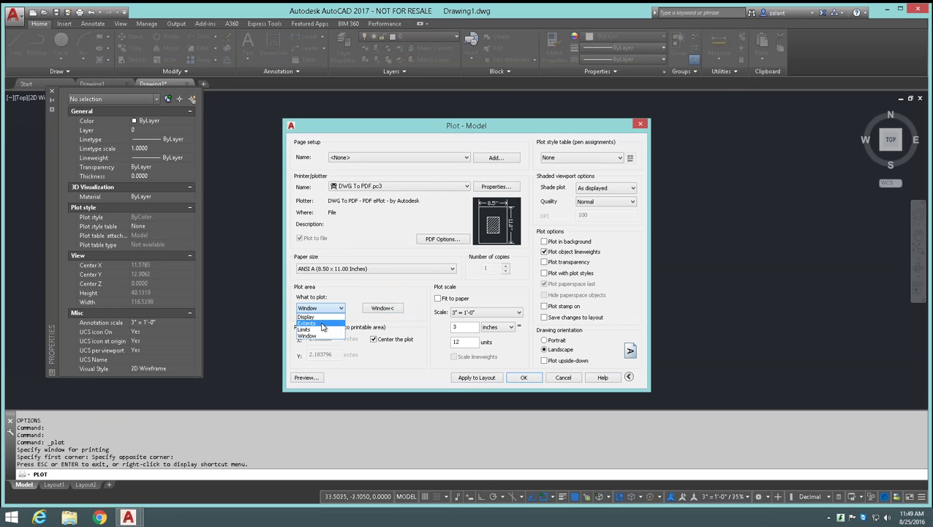
Switch What to plot back to Extents at 3" = 1'-0" scale and move the Plot dialog aside
{"action": "left_click", "coordinate": [322, 324]}
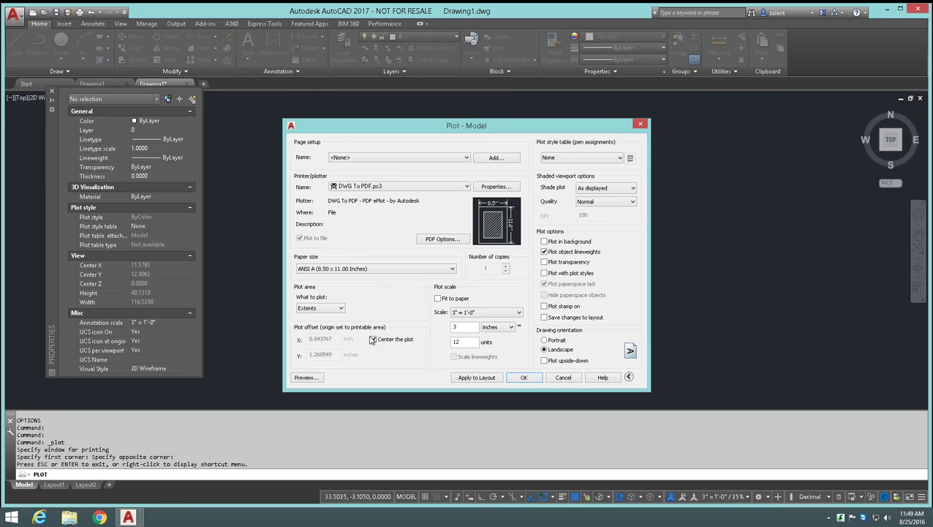
{"action": "left_click", "coordinate": [437, 299]}
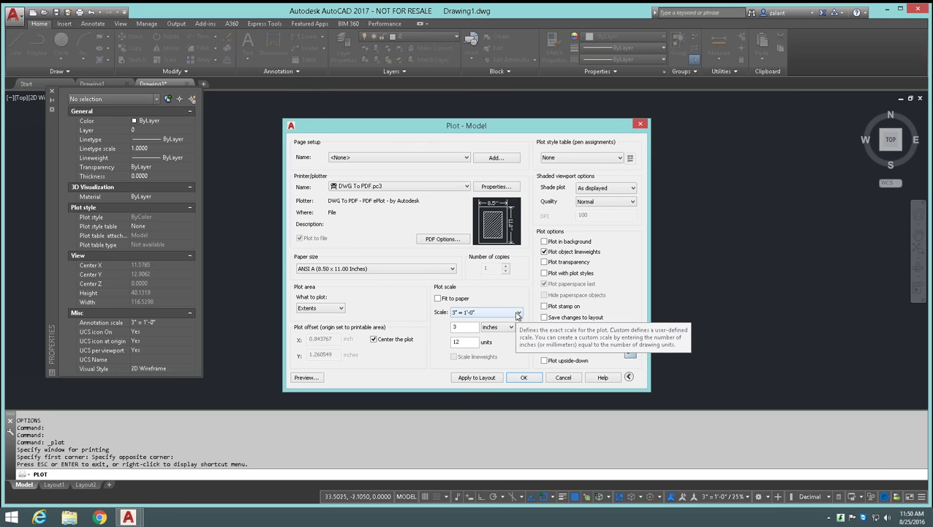
{"action": "mouse_move", "coordinate": [511, 129]}
{"action": "left_mouse_down"}
{"action": "mouse_move", "coordinate": [674, 127]}
{"action": "mouse_move", "coordinate": [630, 212]}
{"action": "mouse_move", "coordinate": [571, 283]}
{"action": "mouse_move", "coordinate": [487, 172]}
{"action": "mouse_move", "coordinate": [481, 134]}
{"action": "left_mouse_up"}
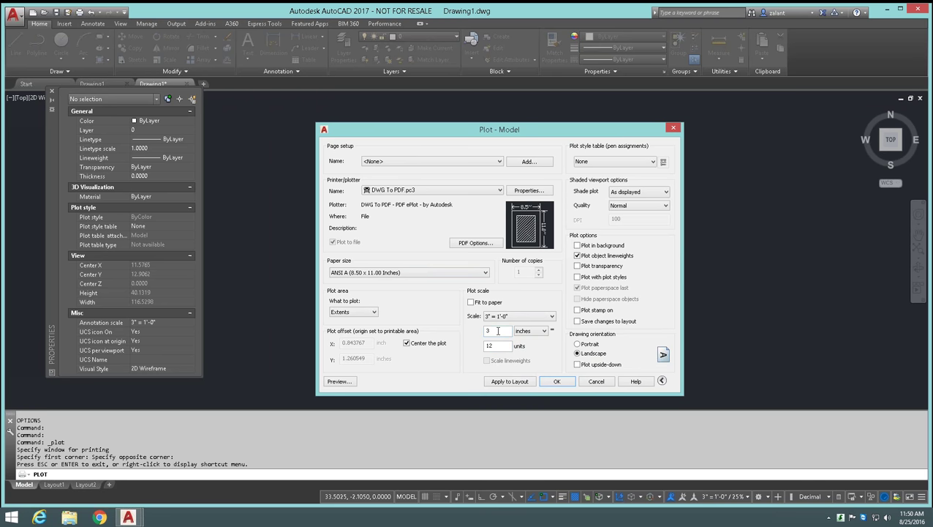
{"action": "mouse_move", "coordinate": [489, 132]}
{"action": "left_mouse_down"}
{"action": "mouse_move", "coordinate": [485, 219]}
{"action": "mouse_move", "coordinate": [459, 272]}
{"action": "mouse_move", "coordinate": [472, 117]}
{"action": "left_mouse_up"}
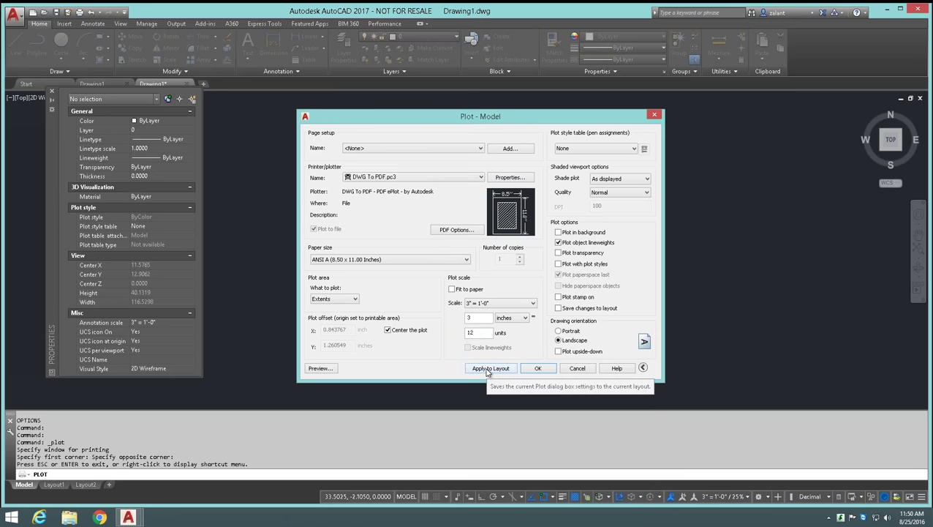
{"action": "left_click", "coordinate": [321, 368]}
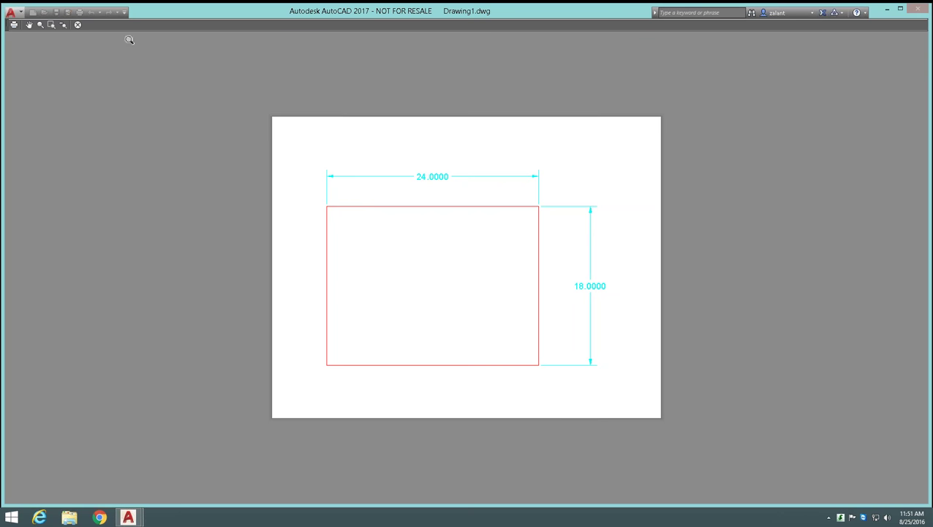
{"action": "left_click", "coordinate": [78, 26]}
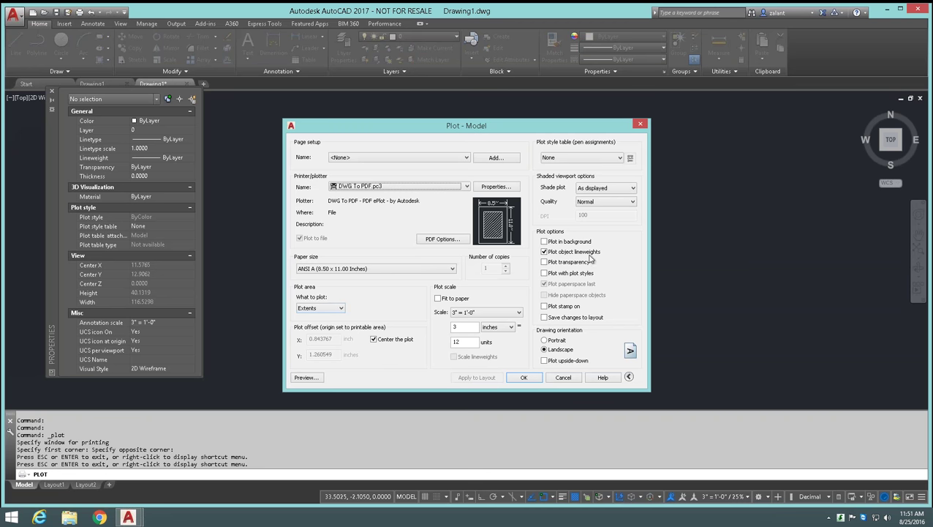
Assign monochrome.ctb to all layouts and preview the plot in black
{"action": "left_click", "coordinate": [618, 158]}
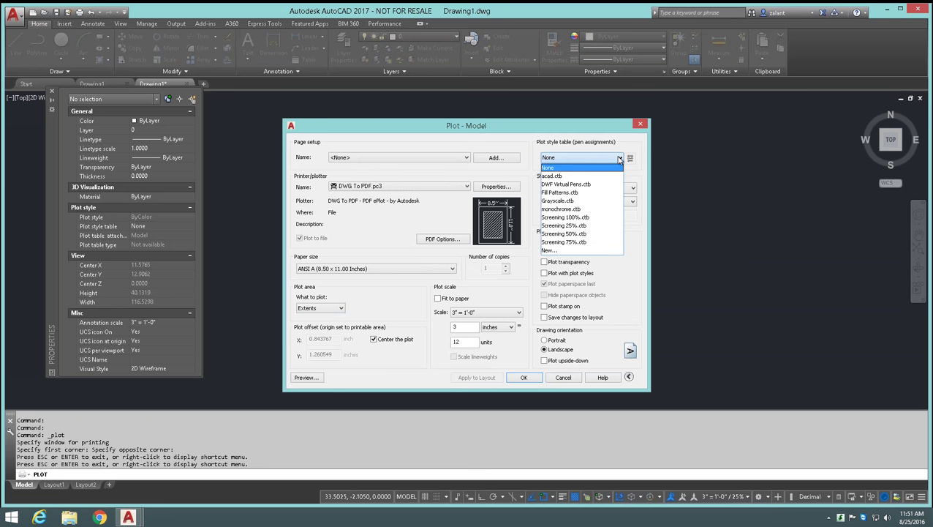
{"action": "left_click", "coordinate": [558, 209]}
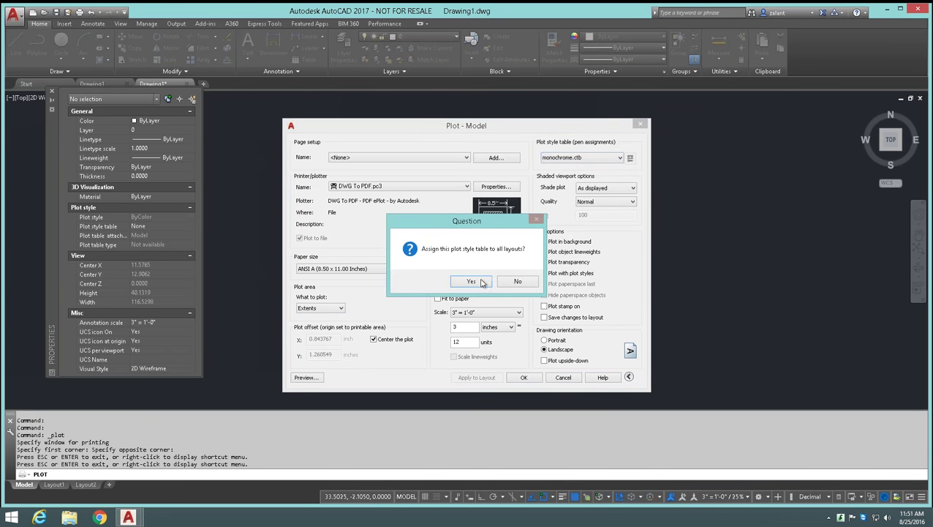
{"action": "left_click", "coordinate": [522, 285]}
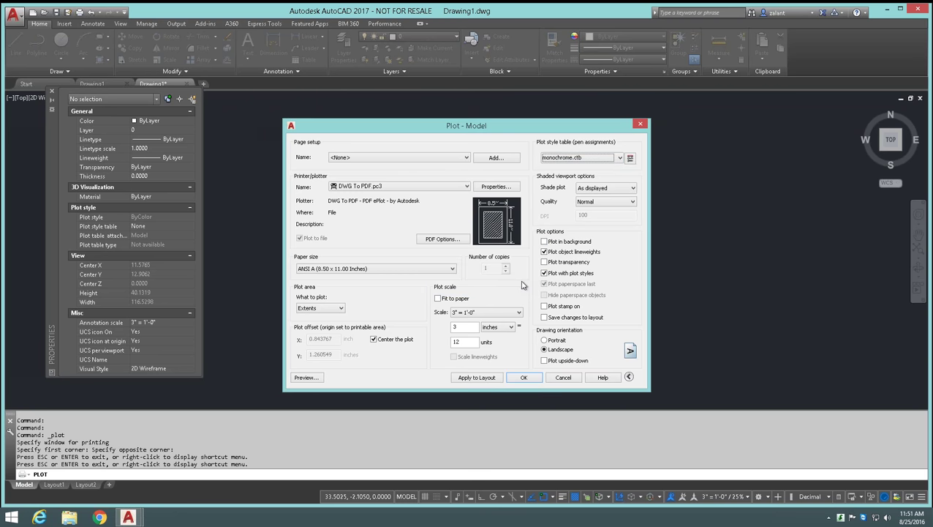
{"action": "left_click", "coordinate": [305, 378]}
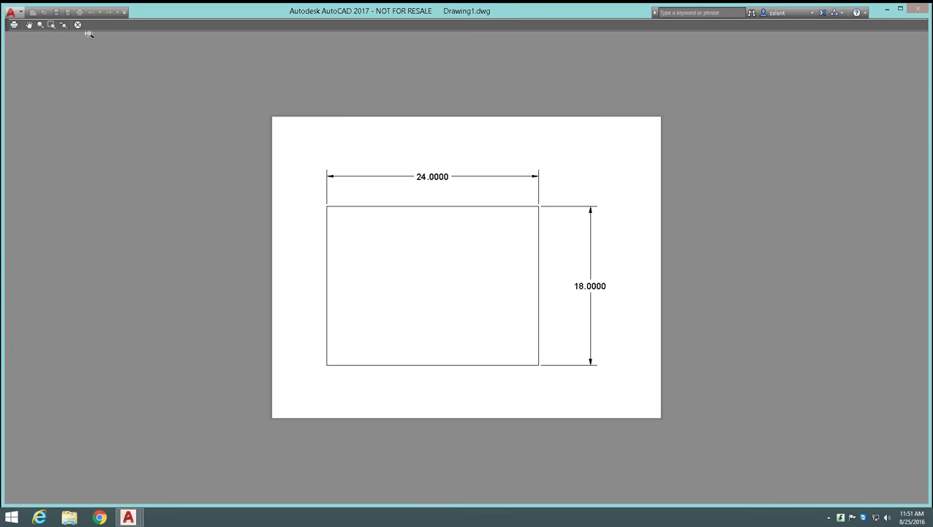
Use Grayscale.ctb for this layout only and preview the grey dimensions
{"action": "left_click", "coordinate": [77, 25]}
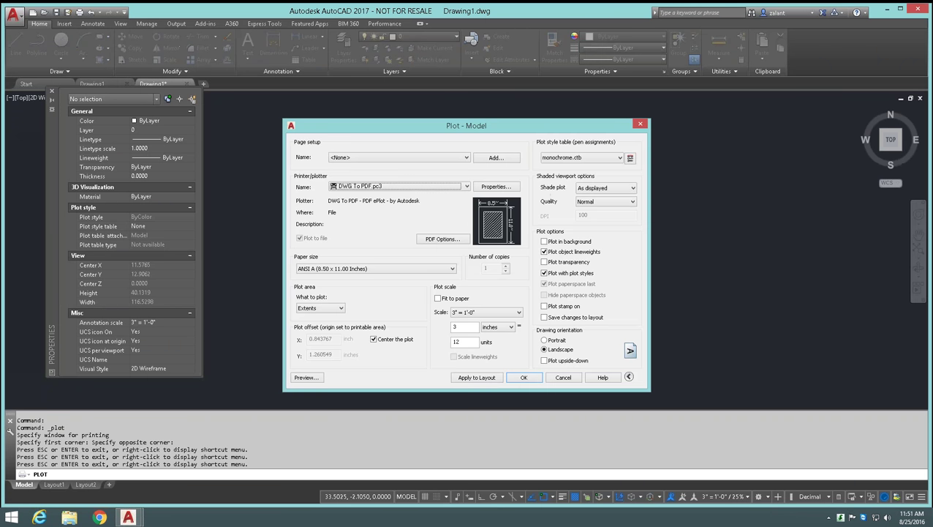
{"action": "left_click", "coordinate": [617, 159]}
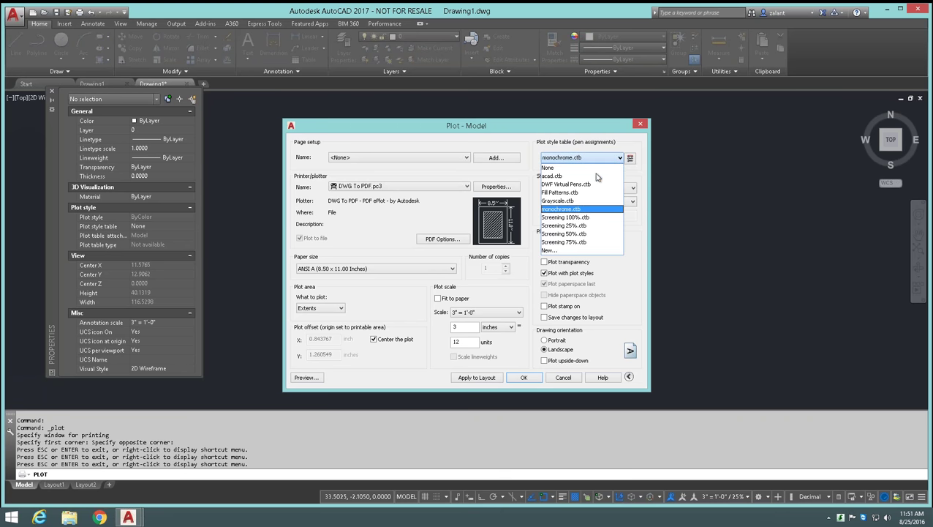
{"action": "left_click", "coordinate": [563, 202]}
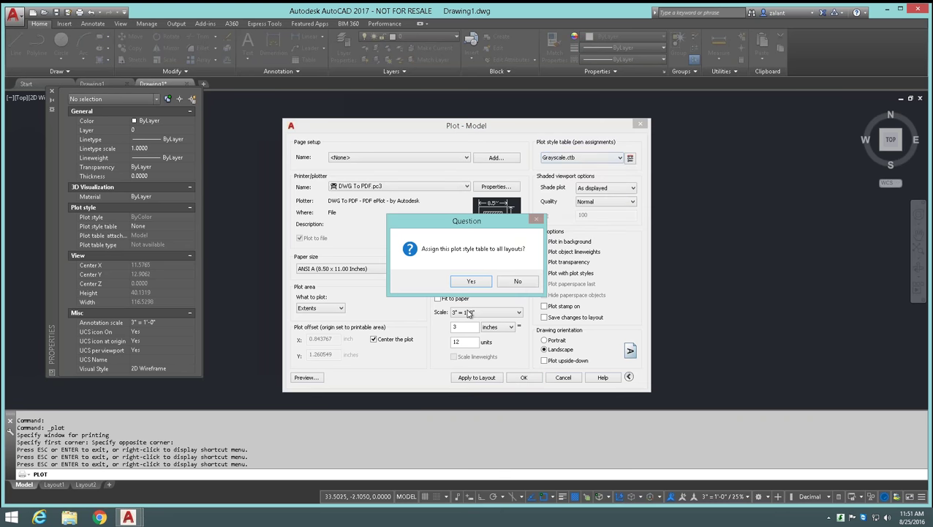
{"action": "left_click", "coordinate": [512, 282]}
{"action": "left_click", "coordinate": [305, 378]}
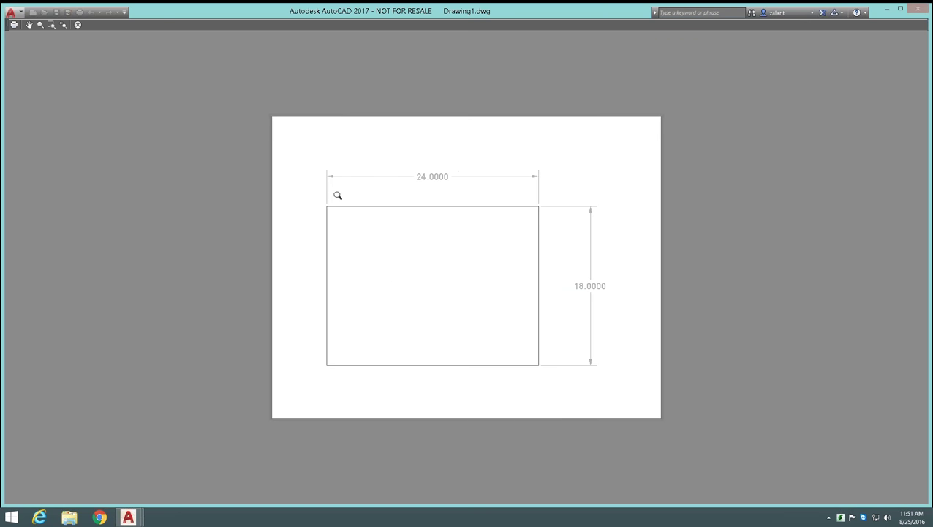
{"action": "left_click", "coordinate": [79, 26]}
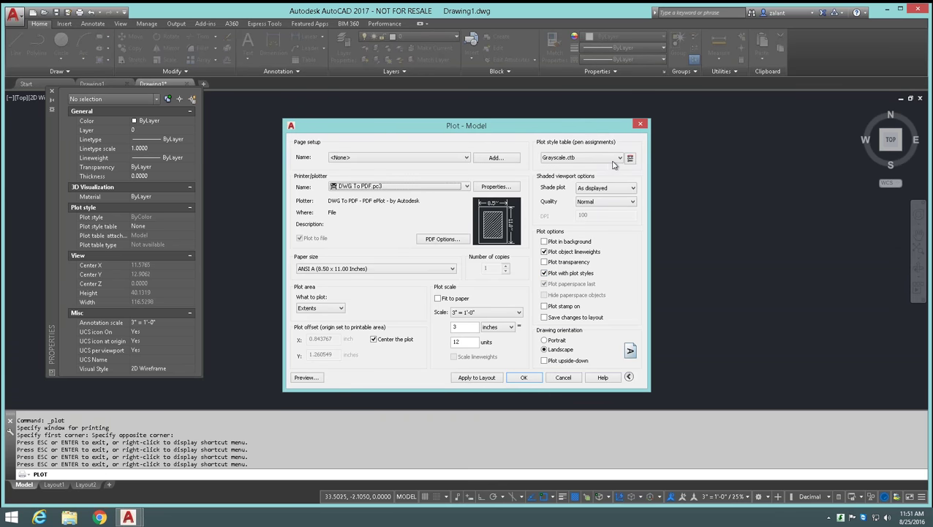
Choose None as the plot style table and leave Shade plot at As displayed
{"action": "left_click", "coordinate": [615, 158]}
{"action": "left_click", "coordinate": [606, 169]}
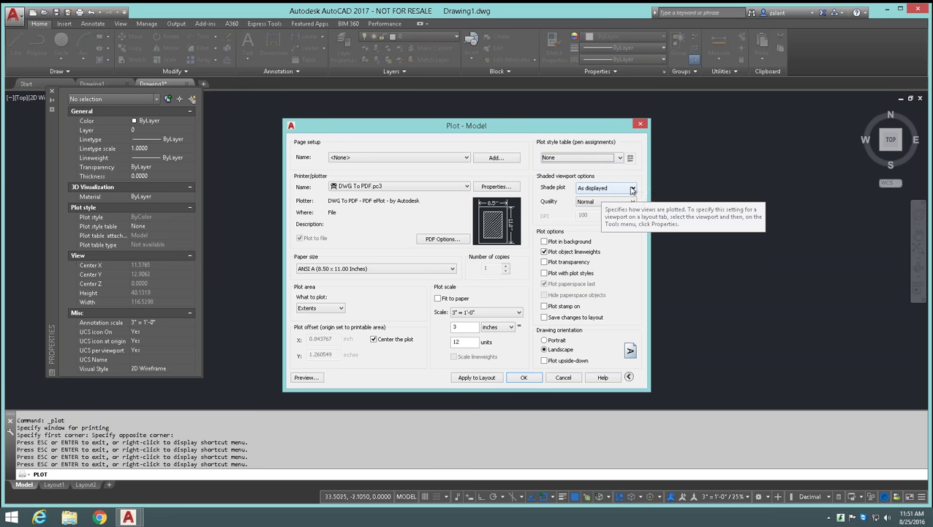
{"action": "left_click", "coordinate": [633, 188]}
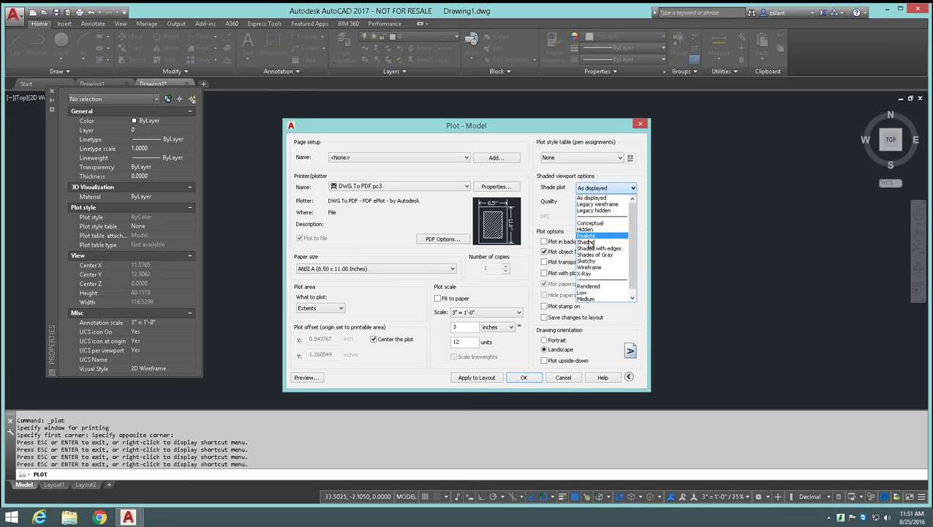
{"action": "left_click", "coordinate": [590, 198]}
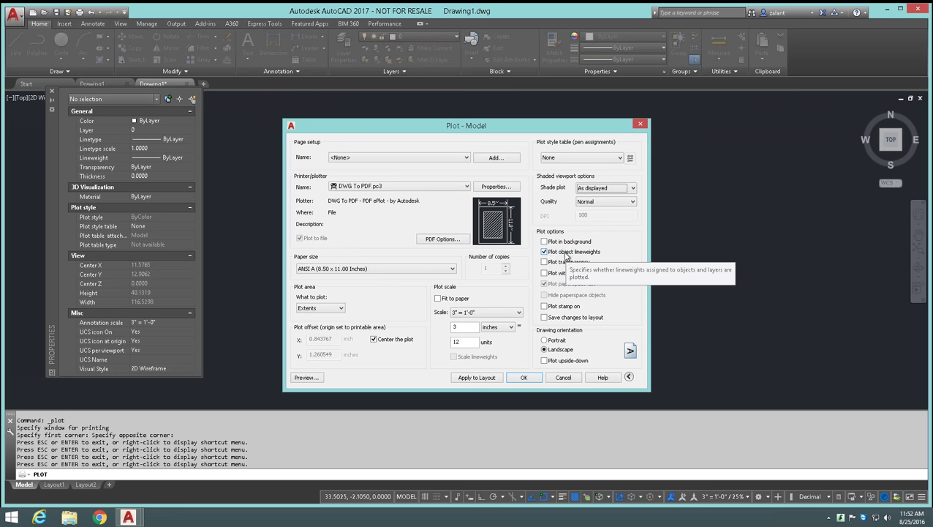
{"action": "left_click", "coordinate": [544, 252]}
{"action": "left_click", "coordinate": [544, 252]}
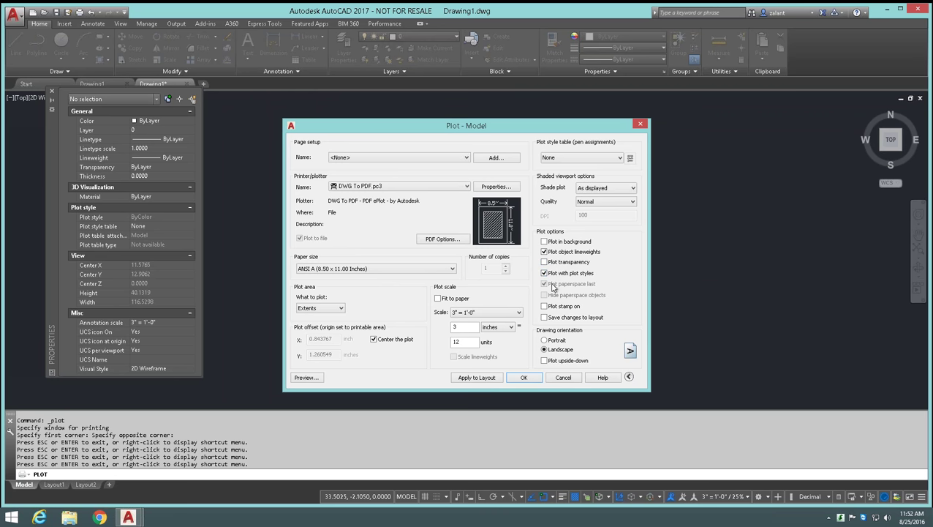
{"action": "left_click", "coordinate": [545, 274]}
{"action": "left_click", "coordinate": [544, 274]}
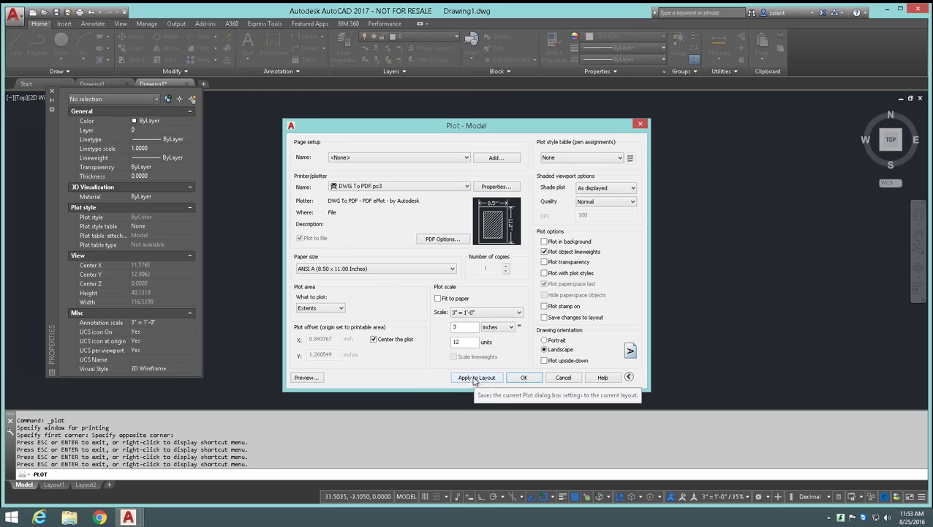
Leave the plot style table unchanged and keep DWG To PDF.pc3 as the plotter
{"action": "left_click", "coordinate": [618, 157]}
{"action": "left_click", "coordinate": [452, 188]}
{"action": "left_click", "coordinate": [462, 184]}
{"action": "left_click", "coordinate": [464, 183]}
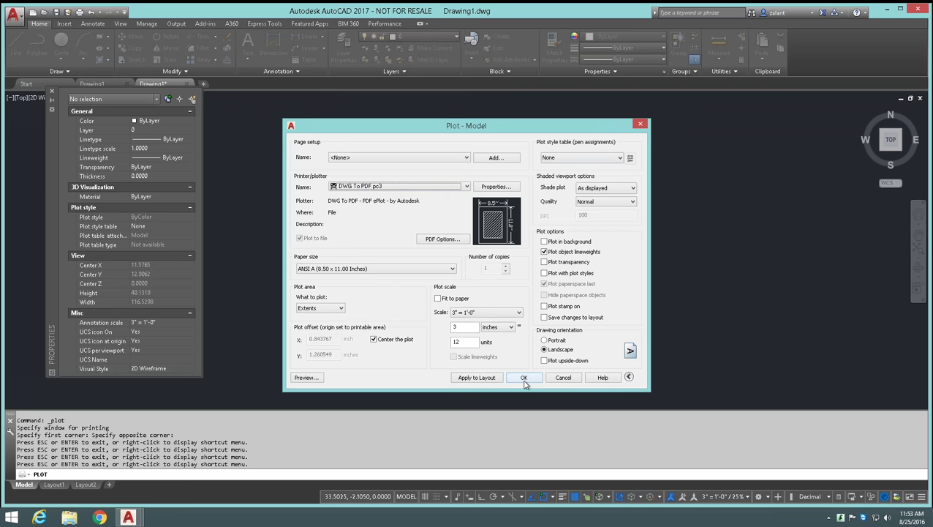
Toggle Save changes to layout on and off, collapse and expand the dialog, then cancel
{"action": "left_click", "coordinate": [543, 318]}
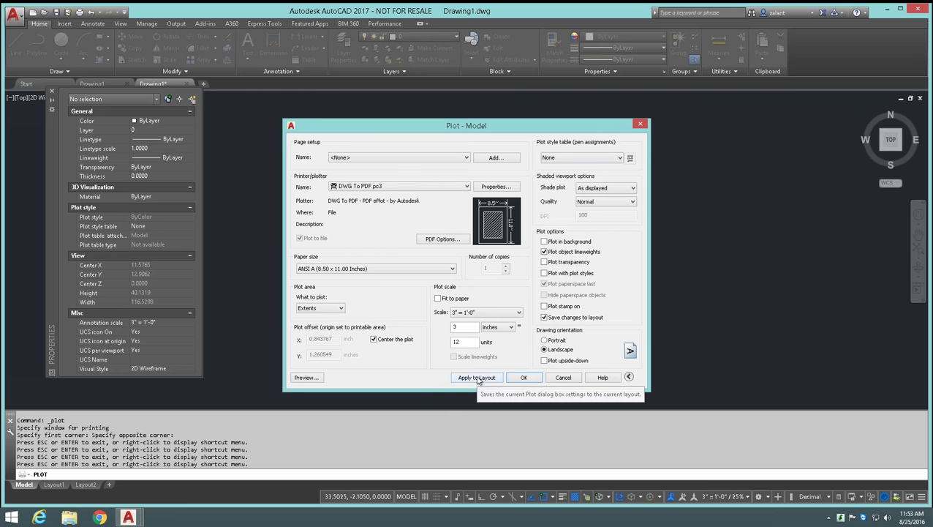
{"action": "left_click", "coordinate": [545, 317]}
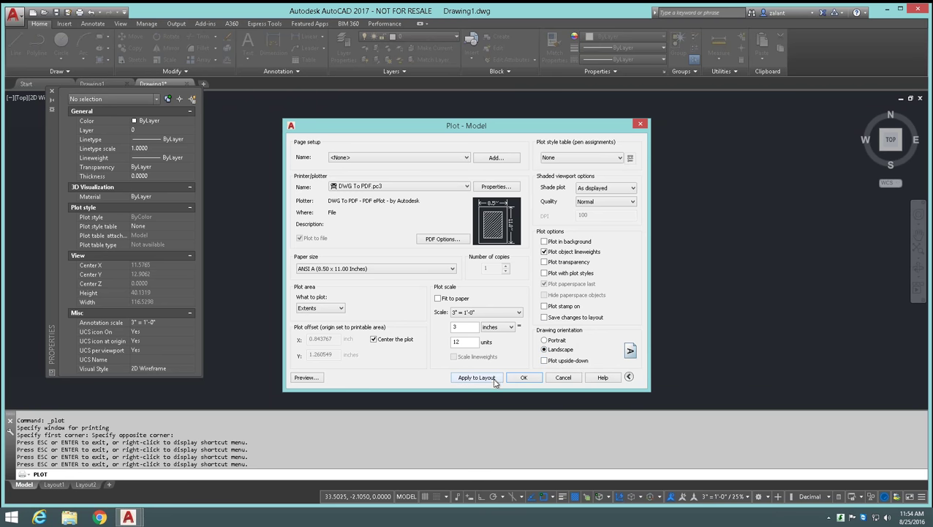
{"action": "left_click", "coordinate": [628, 377]}
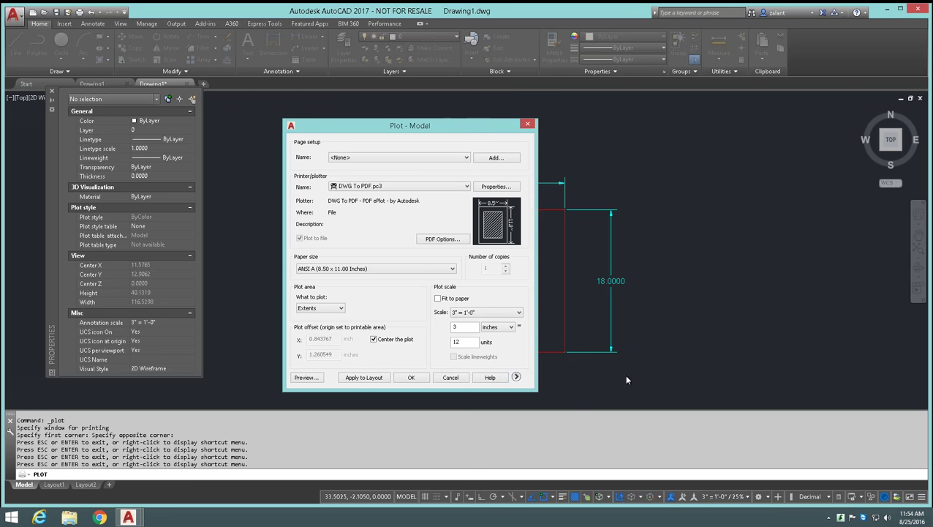
{"action": "left_click", "coordinate": [516, 376]}
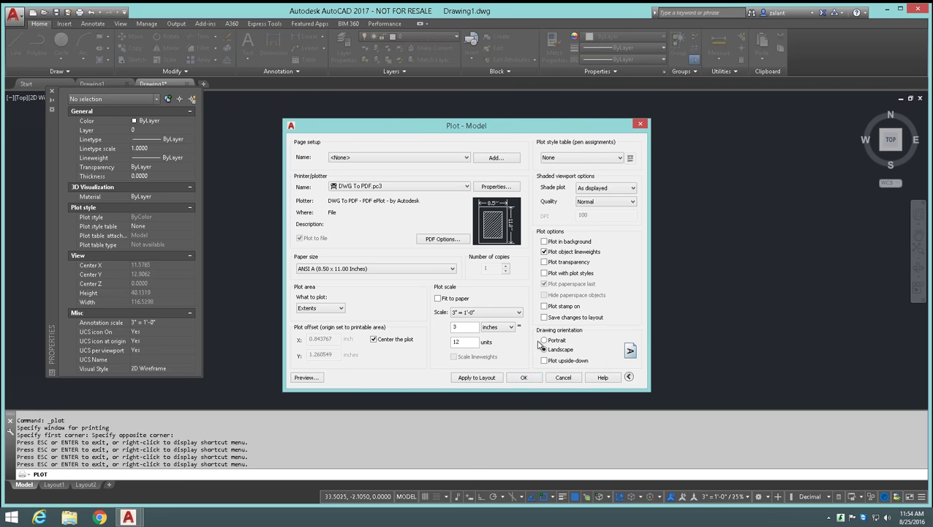
{"action": "left_click", "coordinate": [563, 377]}
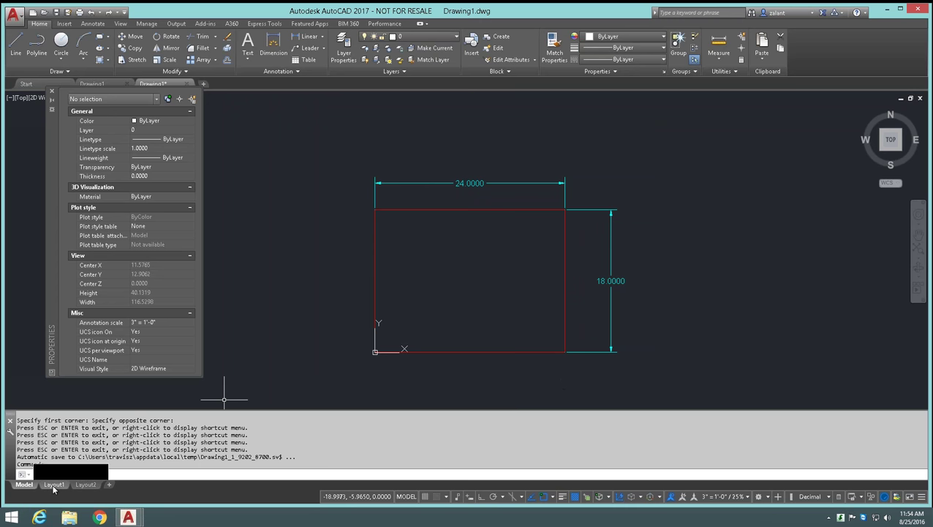
Switch to Layout1, select and deselect its top and lower viewports, then open Plot - Layout1
{"action": "left_click", "coordinate": [53, 483]}
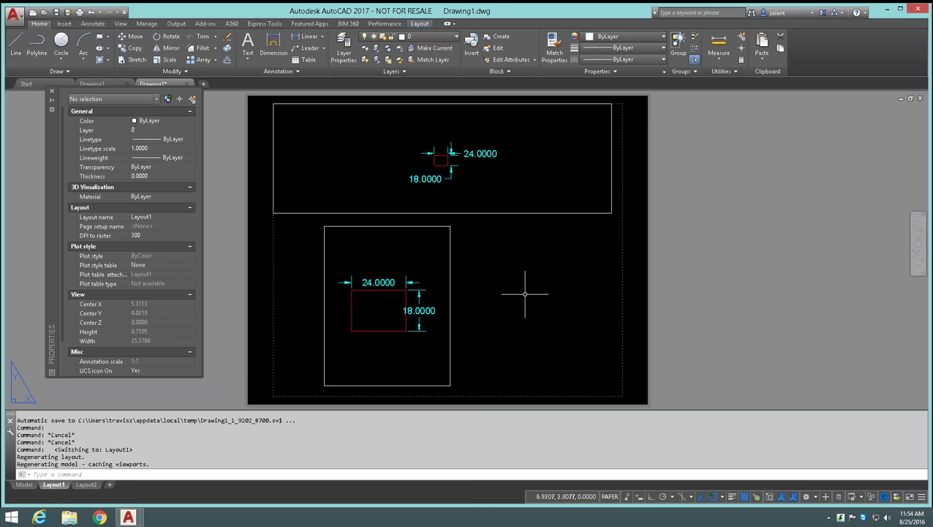
{"action": "left_click", "coordinate": [283, 211]}
{"action": "right_click", "coordinate": [284, 206]}
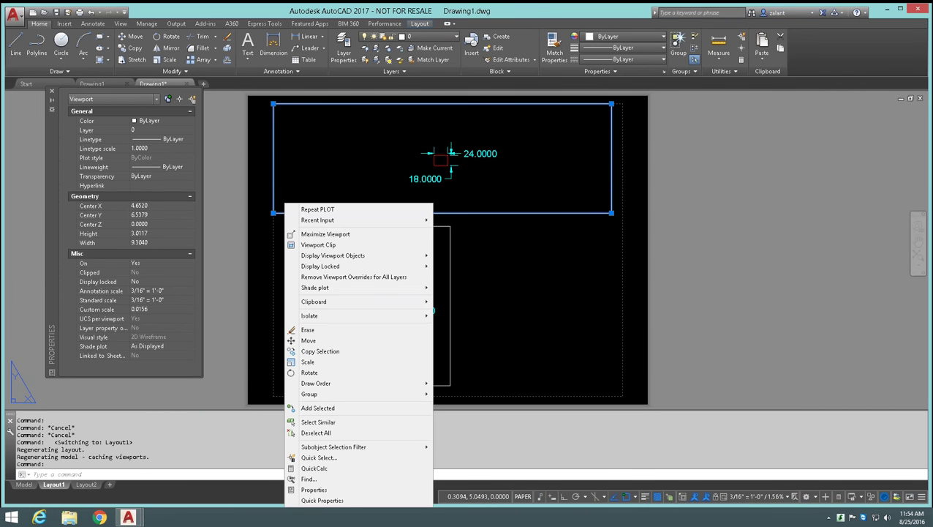
{"action": "left_click", "coordinate": [282, 214]}
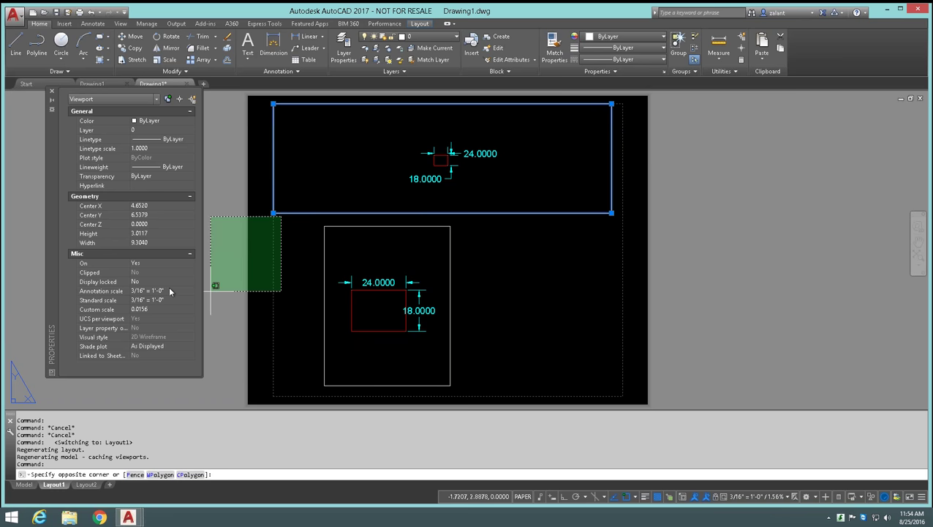
{"action": "key", "text": "Escape"}
{"action": "key", "text": "Escape"}
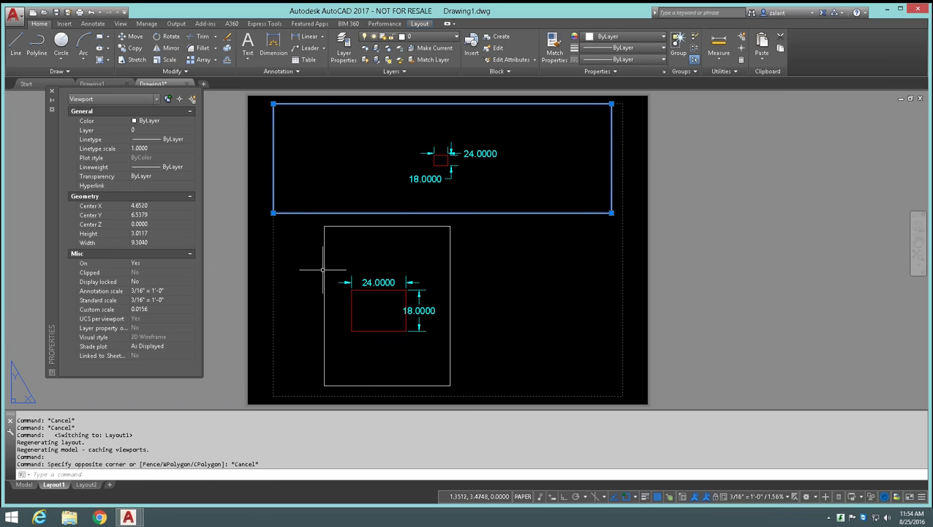
{"action": "left_click", "coordinate": [323, 269]}
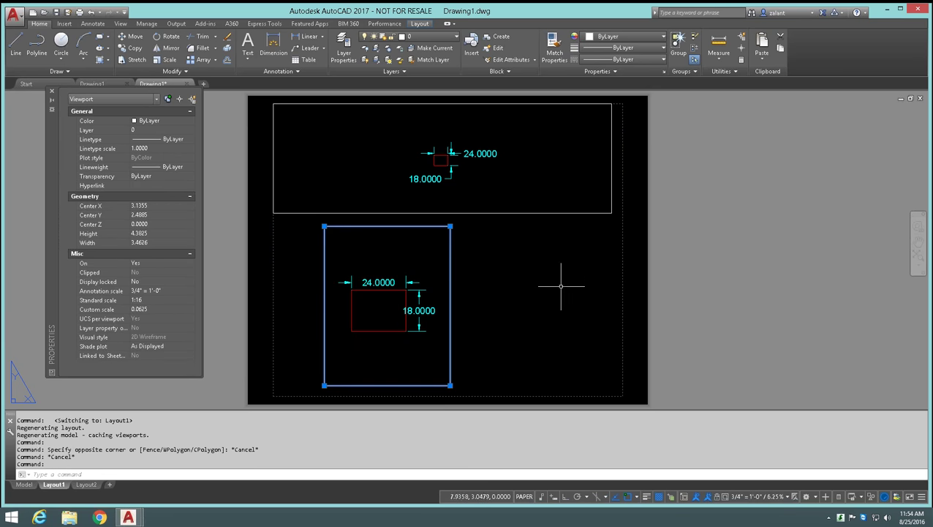
{"action": "key", "text": "Escape"}
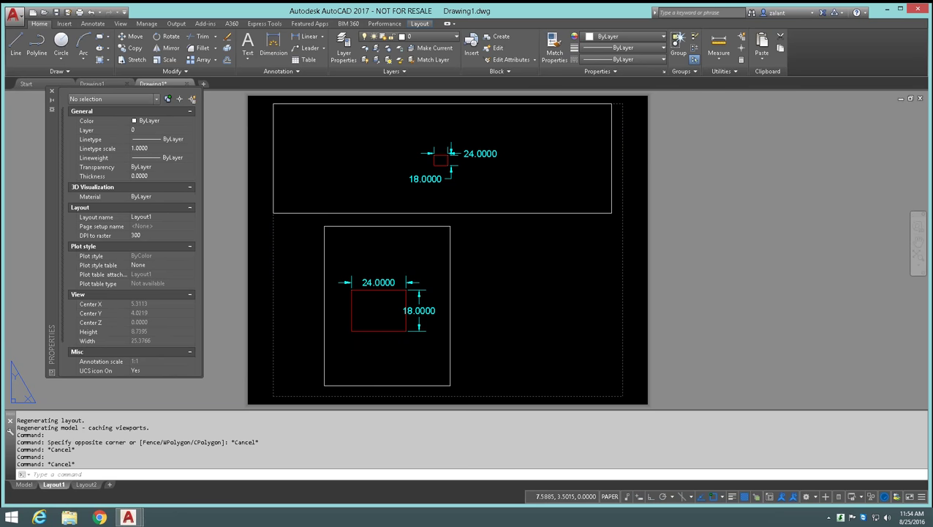
{"action": "key", "text": "ctrl+p"}
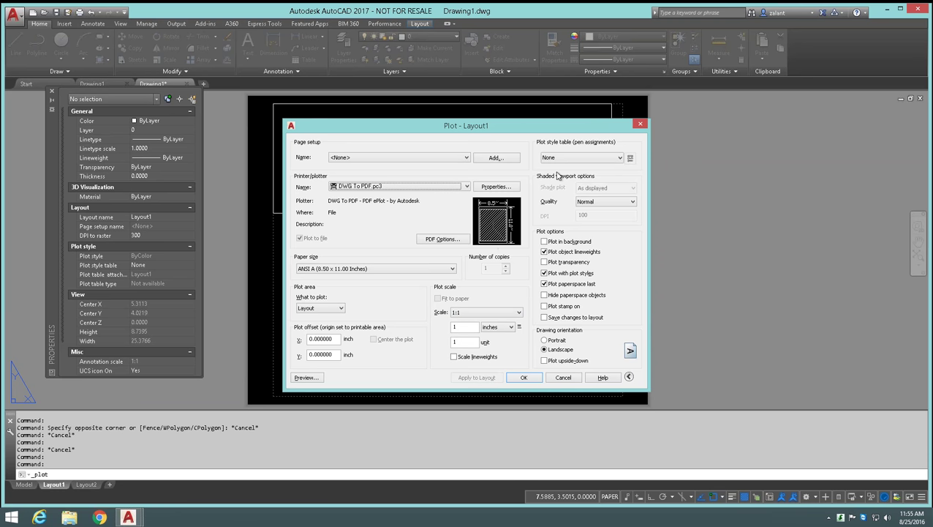
Move the Plot - Layout1 dialog right, keep What to plot at Layout, and cancel
{"action": "left_click_drag", "start_coordinate": [520, 129], "coordinate": [737, 130]}
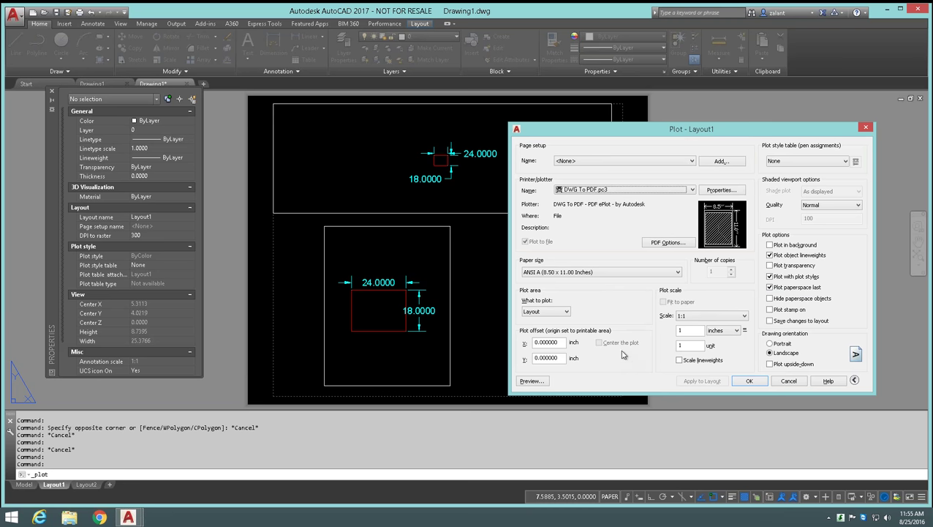
{"action": "left_click", "coordinate": [570, 312]}
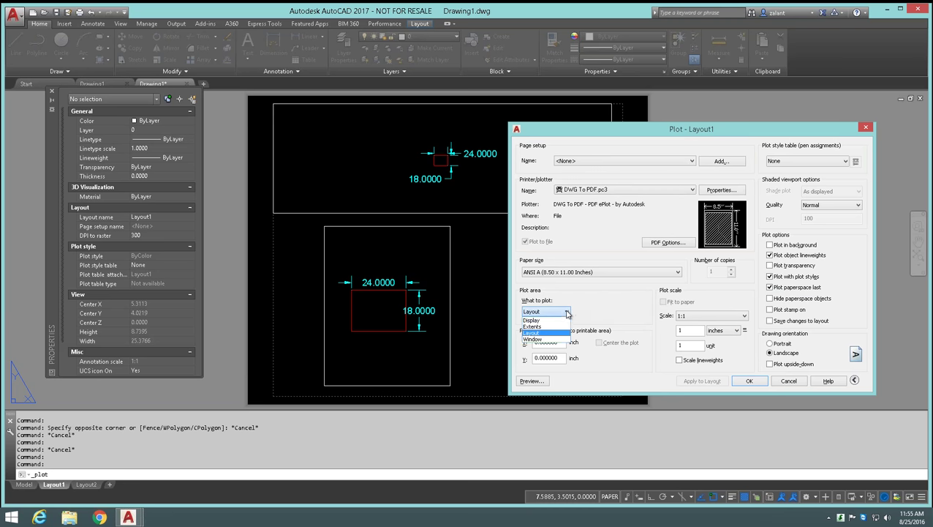
{"action": "left_click", "coordinate": [568, 316]}
{"action": "left_click", "coordinate": [568, 315]}
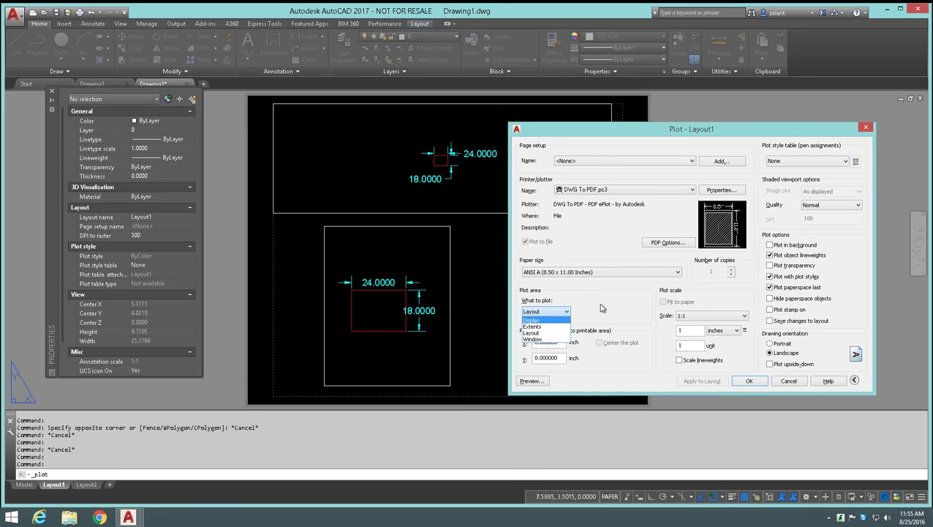
{"action": "left_click", "coordinate": [775, 383]}
{"action": "left_click", "coordinate": [788, 380]}
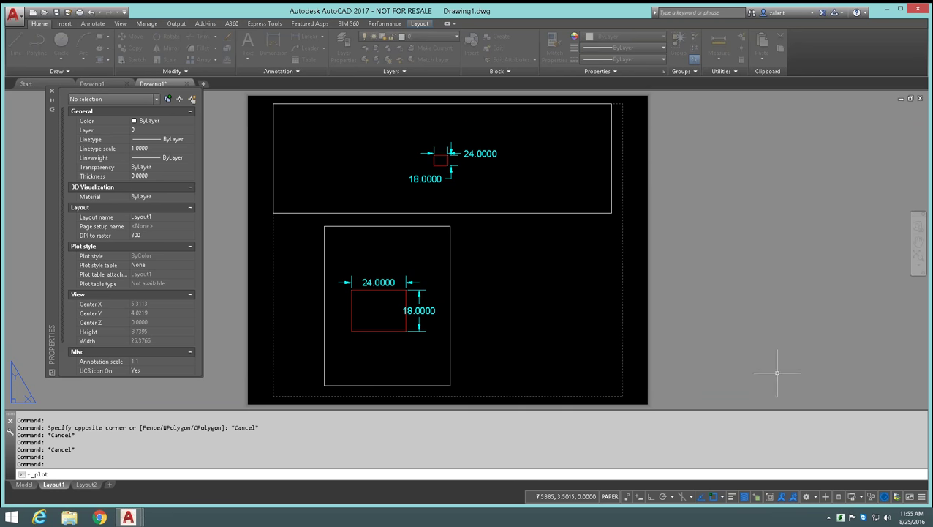
Plot the Display centred and fitted to paper, apply it to Layout1, and preview it
{"action": "scroll", "coordinate": [441, 146], "scroll_direction": "up", "scroll_amount": 8}
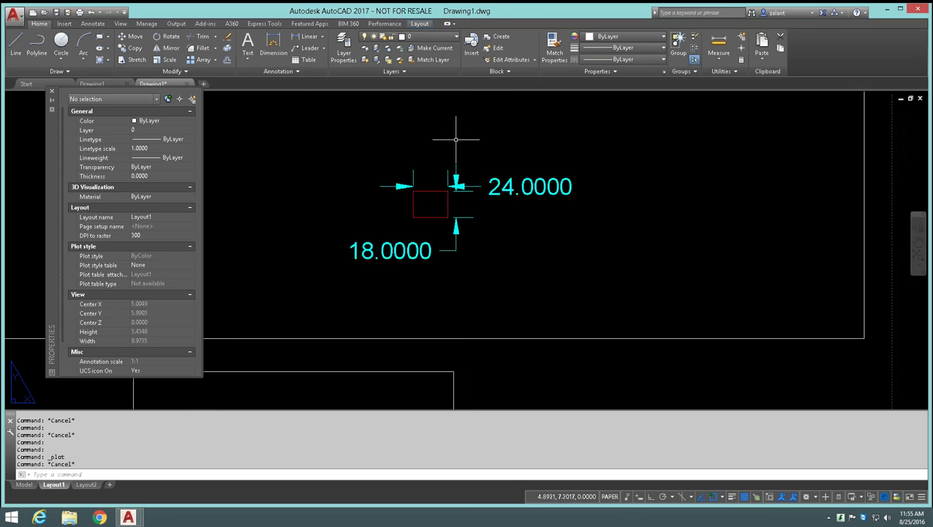
{"action": "middle_click_drag", "start_coordinate": [401, 251], "coordinate": [451, 194]}
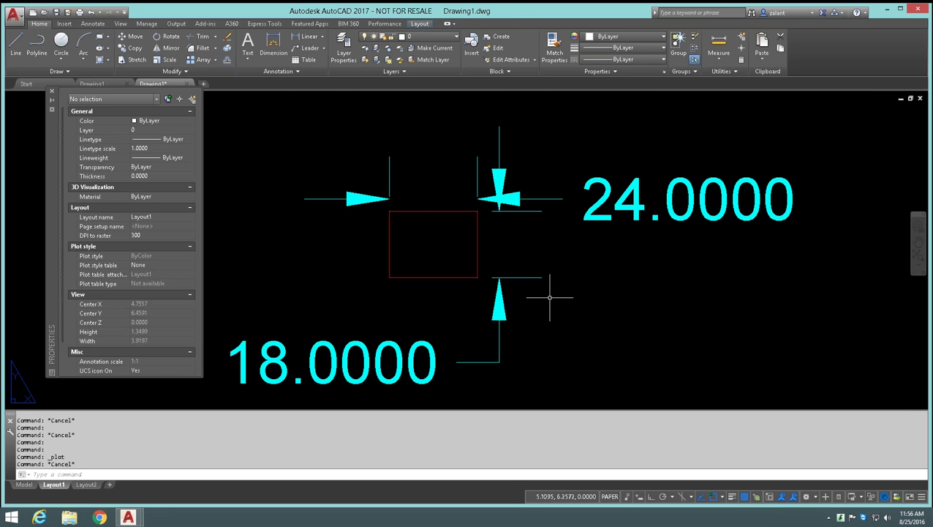
{"action": "key", "text": "ctrl+p"}
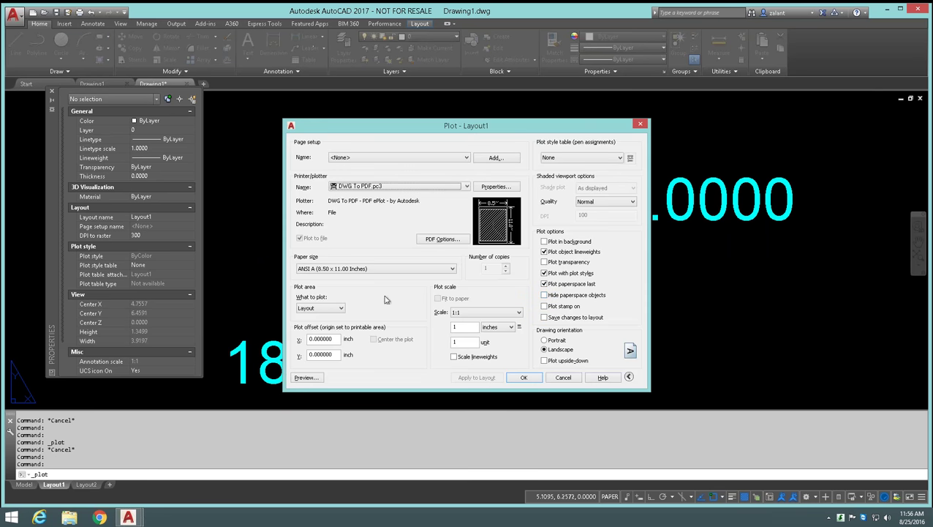
{"action": "left_click", "coordinate": [340, 310]}
{"action": "left_click", "coordinate": [321, 317]}
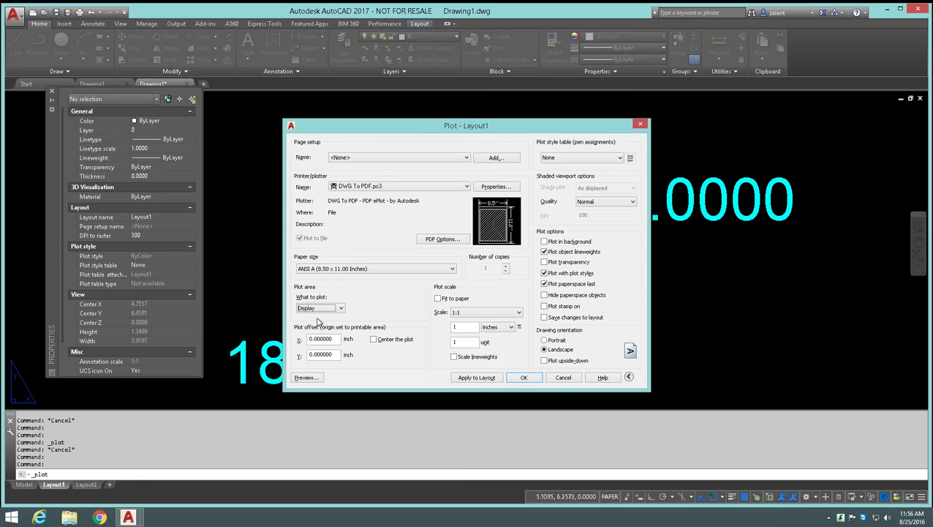
{"action": "left_click", "coordinate": [374, 339]}
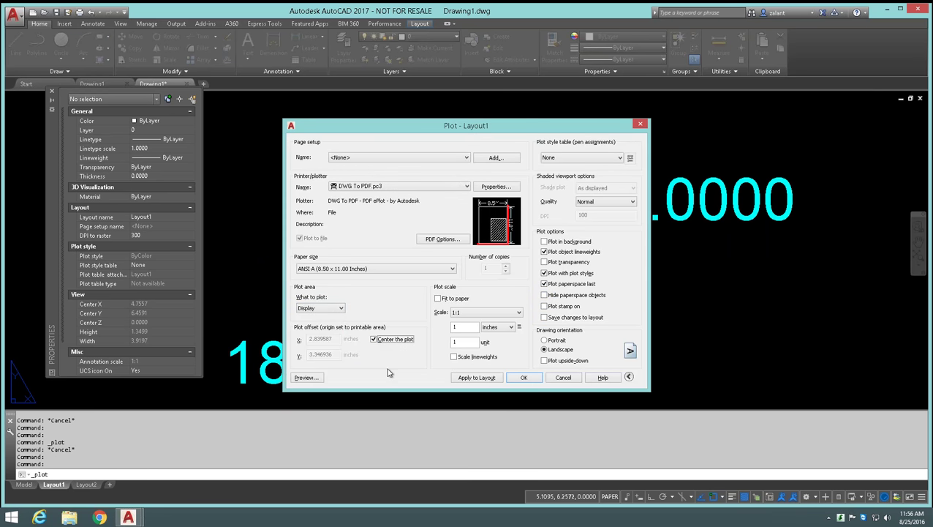
{"action": "left_click", "coordinate": [437, 299]}
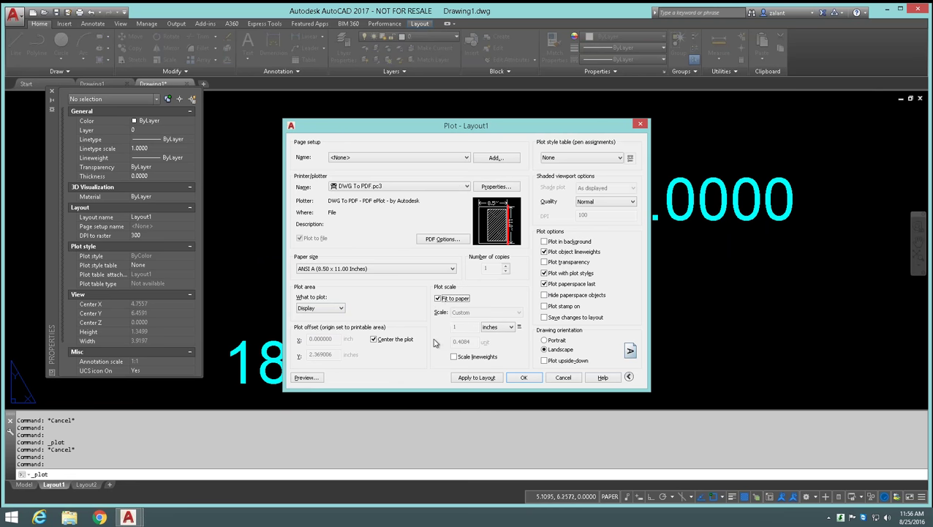
{"action": "left_click", "coordinate": [468, 377]}
{"action": "left_click", "coordinate": [312, 378]}
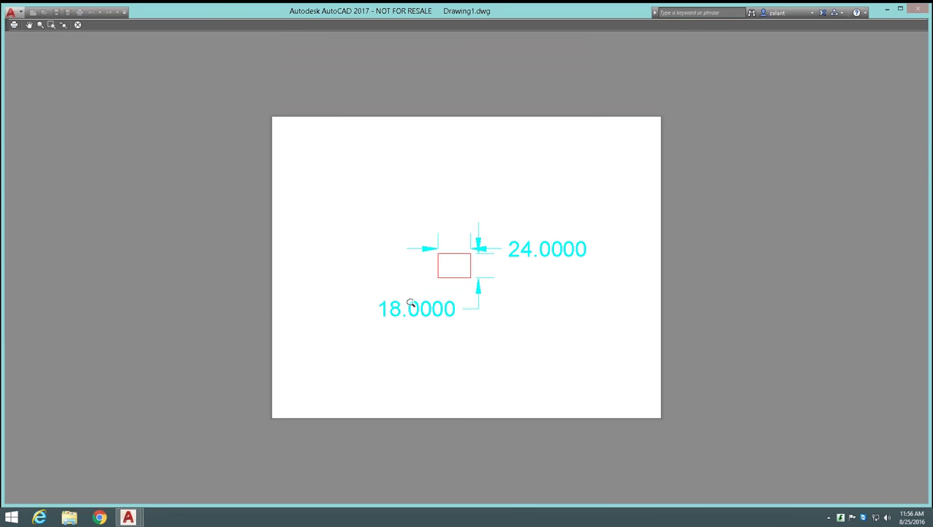
{"action": "left_click", "coordinate": [78, 26]}
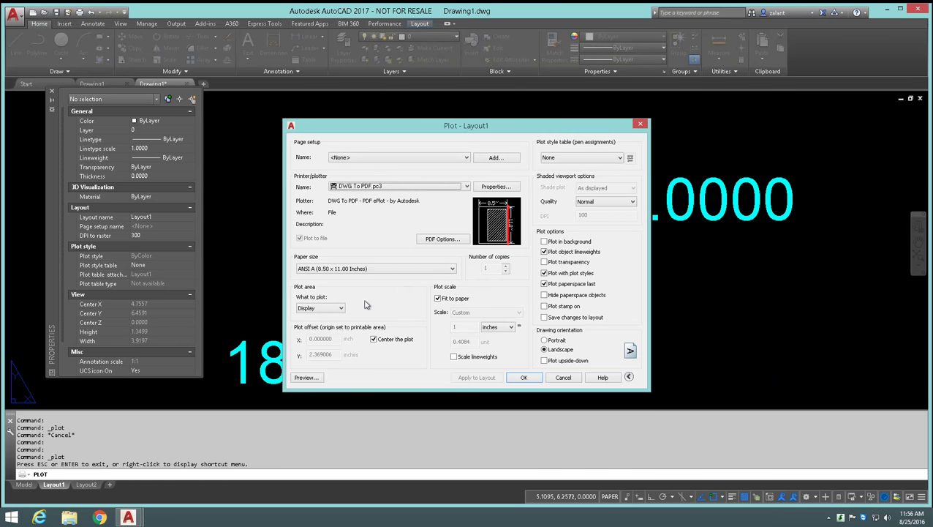
Switch the plot area back to Layout, preview the whole layout, then cancel without plotting
{"action": "left_click", "coordinate": [341, 309]}
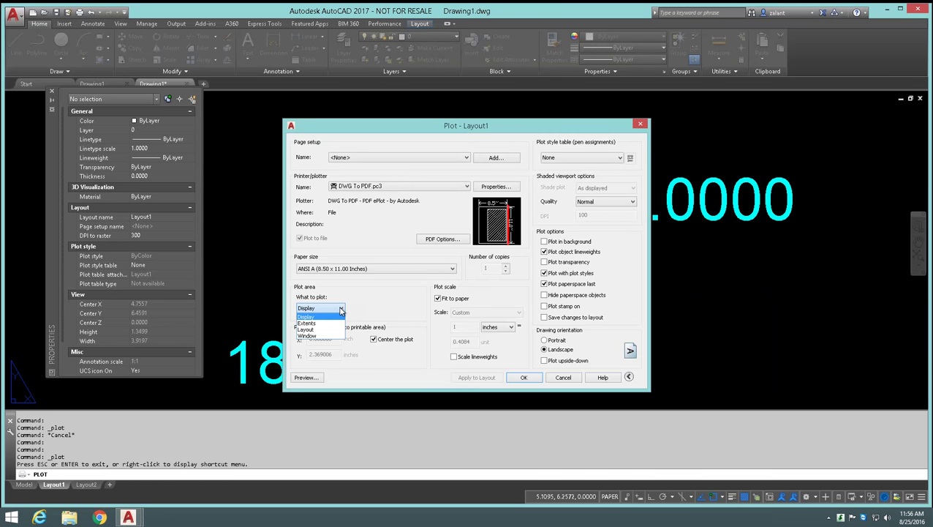
{"action": "left_click", "coordinate": [306, 329]}
{"action": "left_click", "coordinate": [306, 378]}
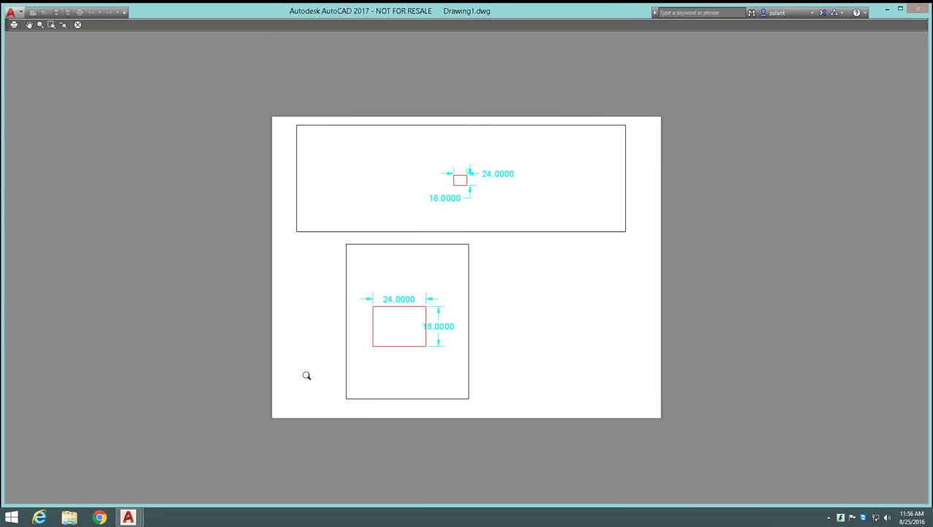
{"action": "left_click", "coordinate": [79, 25]}
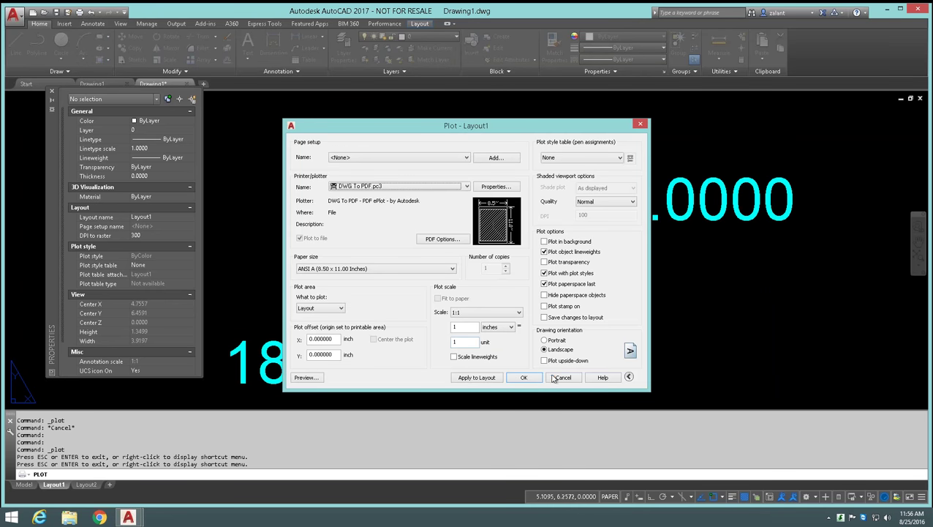
{"action": "left_click", "coordinate": [563, 377]}
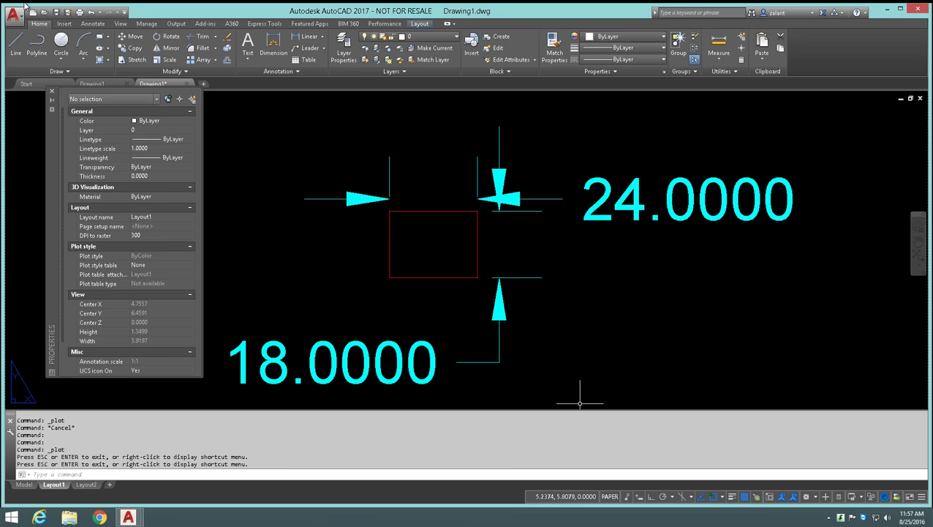
Cancel the stray window selection and reopen the Plot - Layout1 dialog with Ctrl+P
{"action": "left_click", "coordinate": [25, 402]}
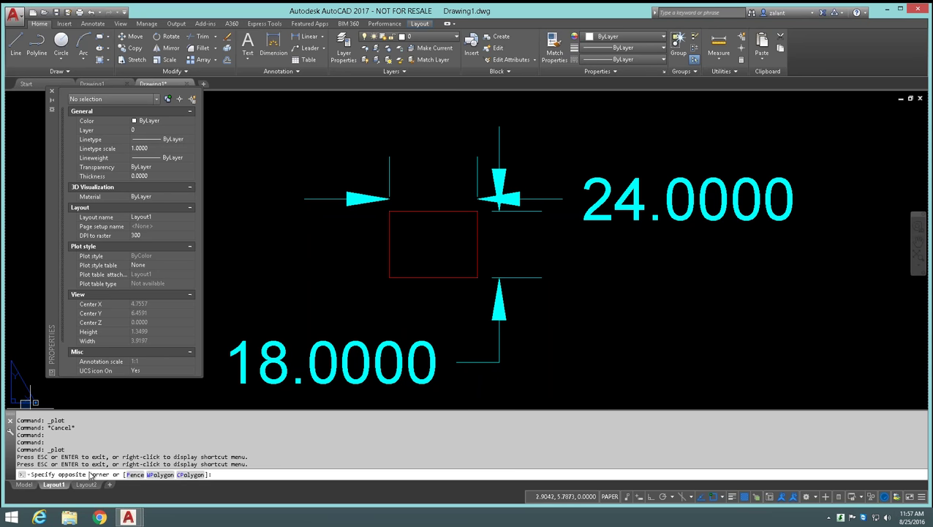
{"action": "key", "text": "Escape"}
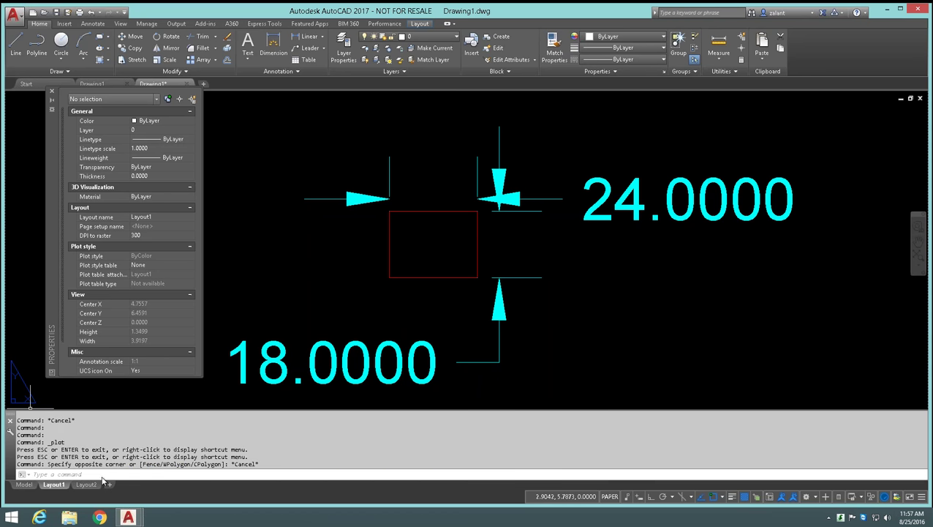
{"action": "key", "text": "ctrl+p"}
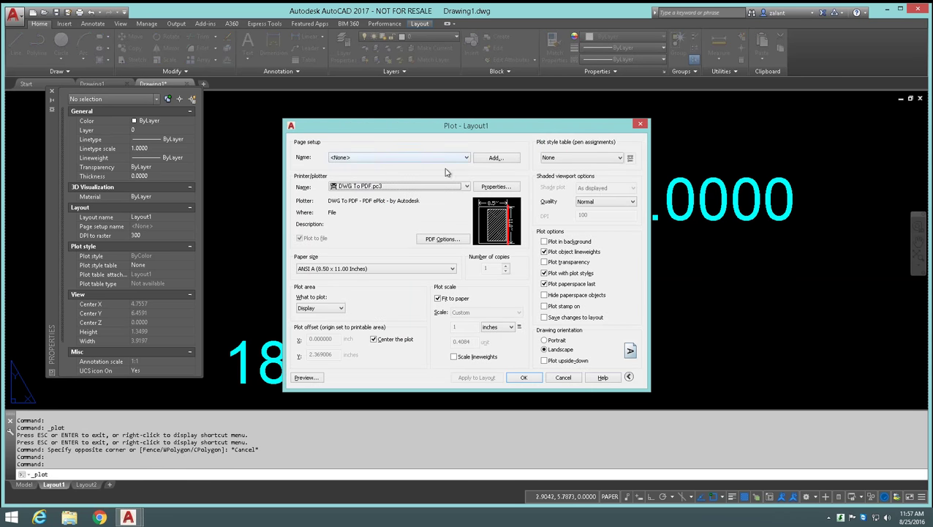
{"action": "left_click", "coordinate": [489, 187]}
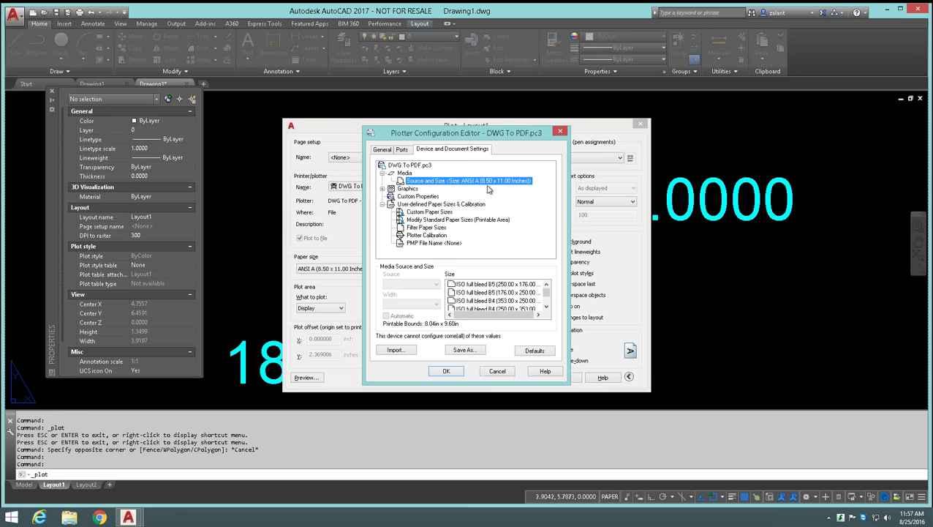
{"action": "left_click", "coordinate": [498, 371]}
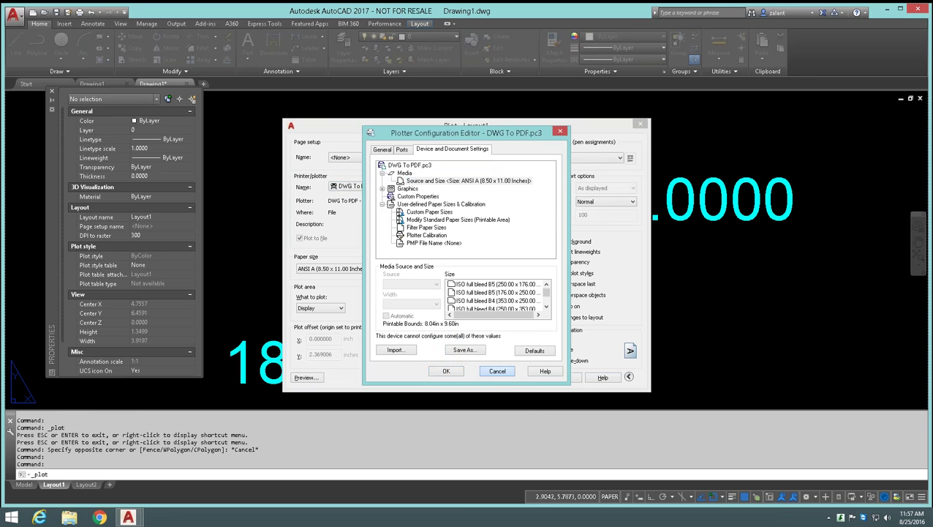
{"action": "left_click", "coordinate": [437, 240]}
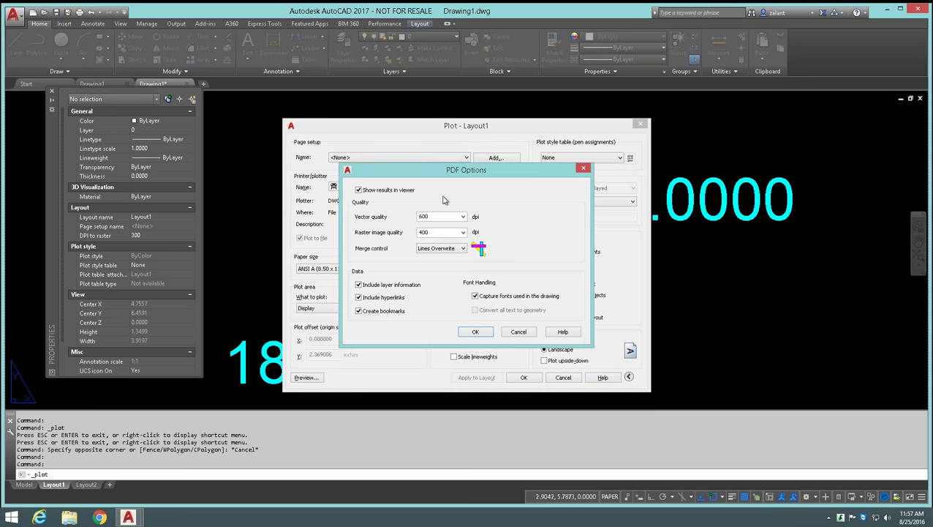
{"action": "left_click_drag", "start_coordinate": [448, 175], "coordinate": [468, 203]}
{"action": "left_click", "coordinate": [539, 360]}
{"action": "left_click", "coordinate": [486, 187]}
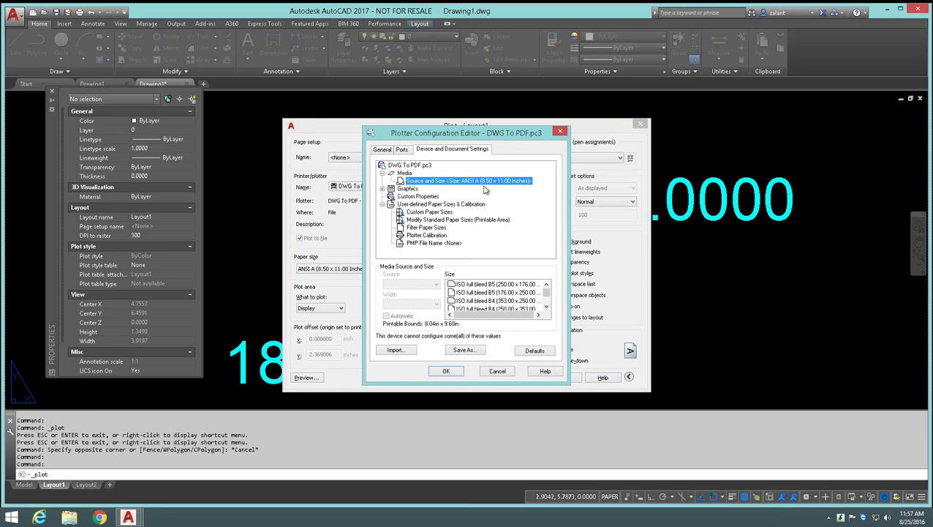
{"action": "left_click", "coordinate": [417, 196]}
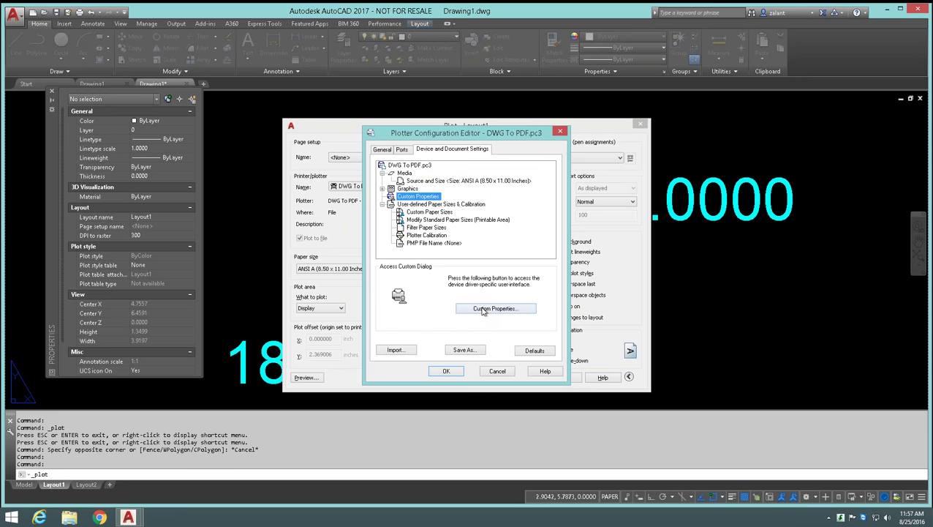
{"action": "left_click", "coordinate": [482, 309]}
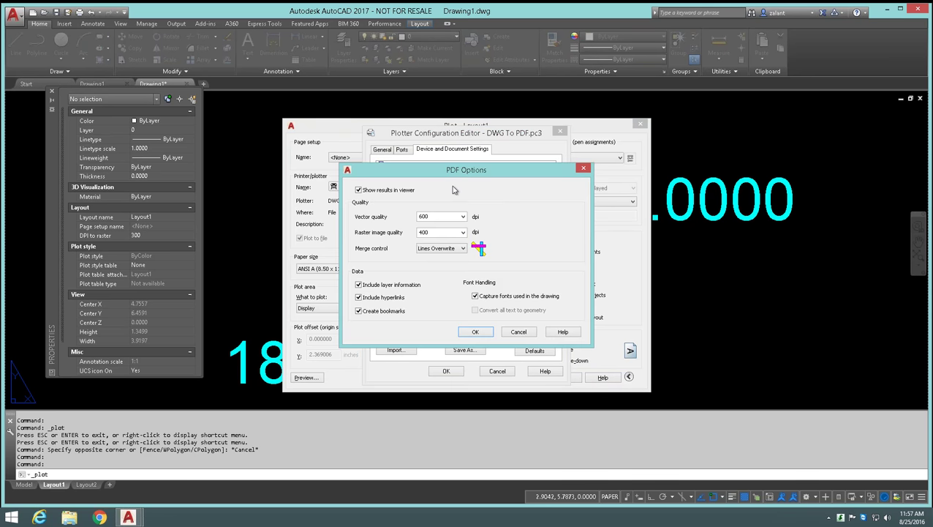
{"action": "left_click", "coordinate": [521, 333]}
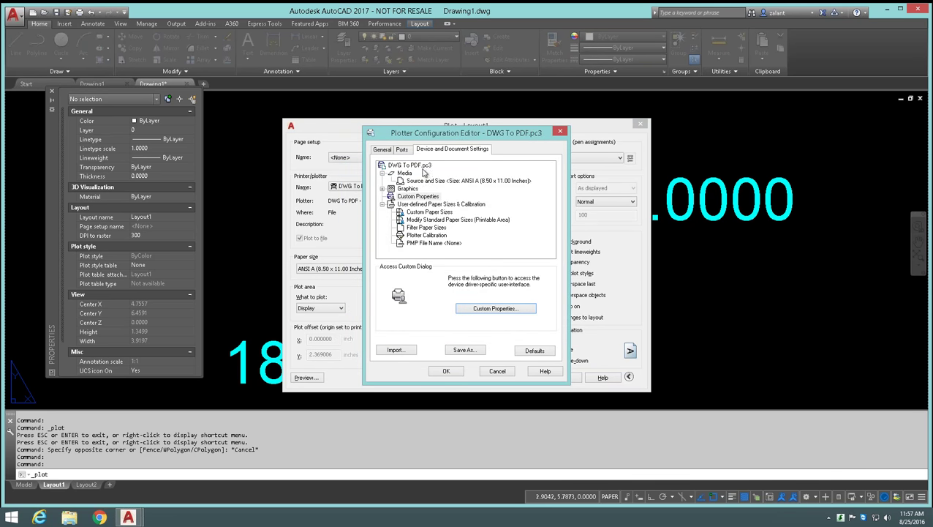
{"action": "left_click", "coordinate": [560, 133]}
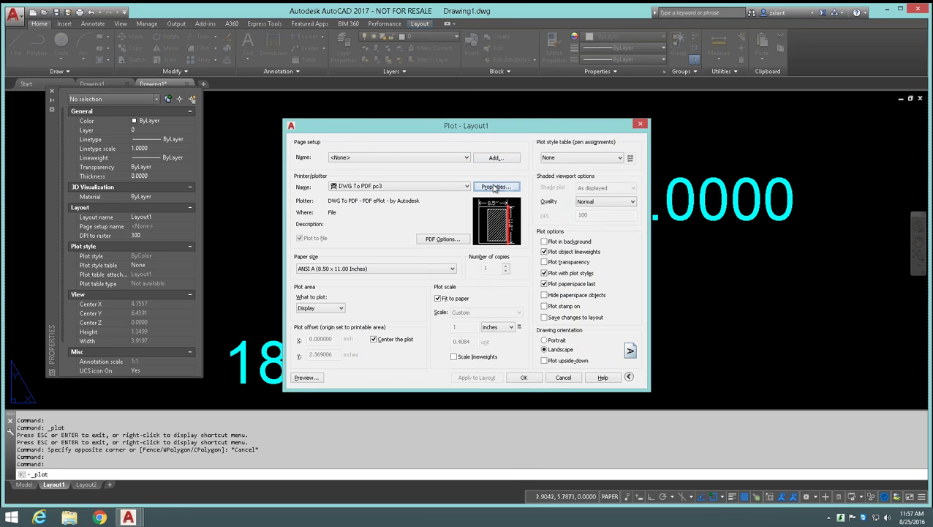
{"action": "left_click", "coordinate": [494, 187]}
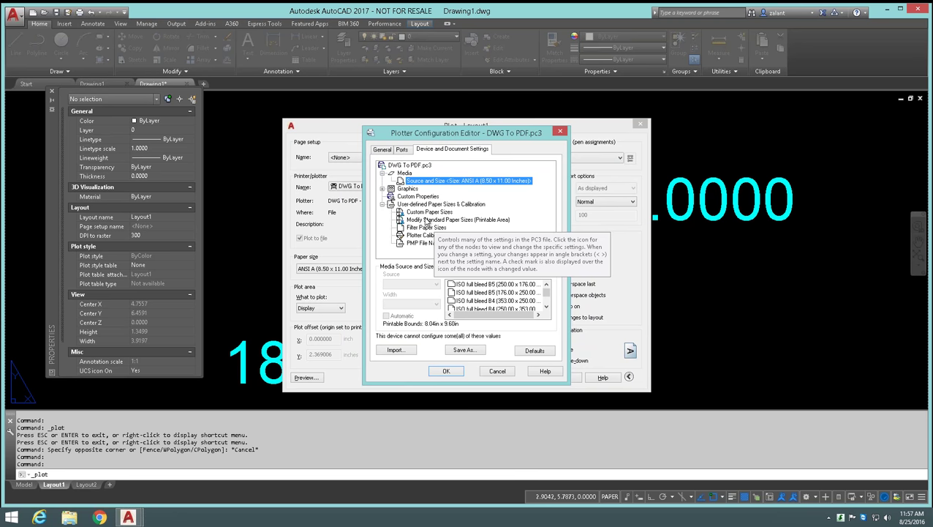
{"action": "left_click", "coordinate": [423, 212]}
{"action": "left_click", "coordinate": [423, 219]}
{"action": "left_click", "coordinate": [424, 228]}
{"action": "key", "text": "Down"}
{"action": "key", "text": "Down"}
{"action": "left_click", "coordinate": [427, 227]}
{"action": "left_click", "coordinate": [561, 131]}
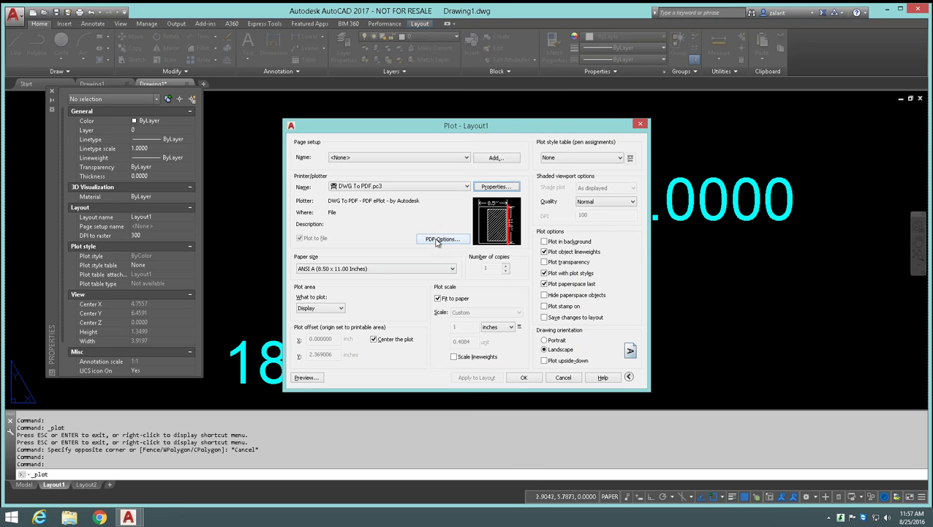
{"action": "left_click", "coordinate": [438, 239]}
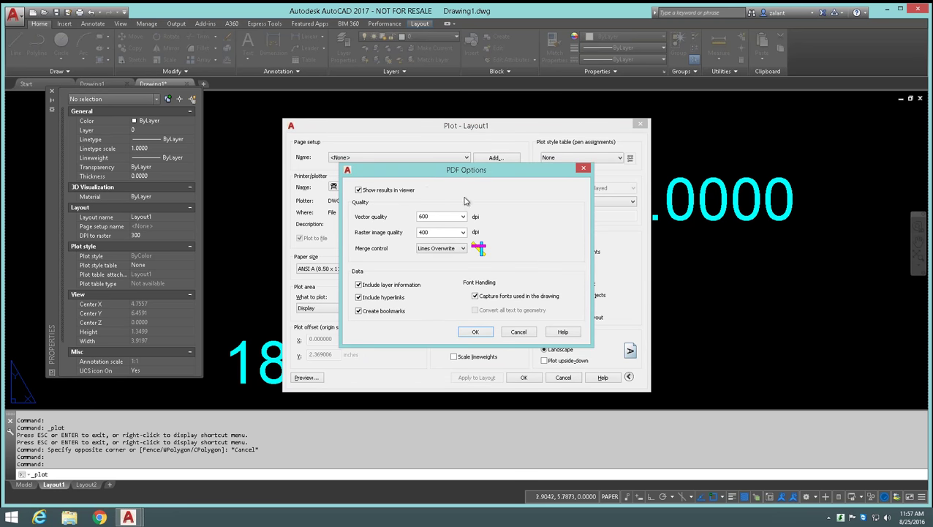
{"action": "left_click", "coordinate": [519, 332]}
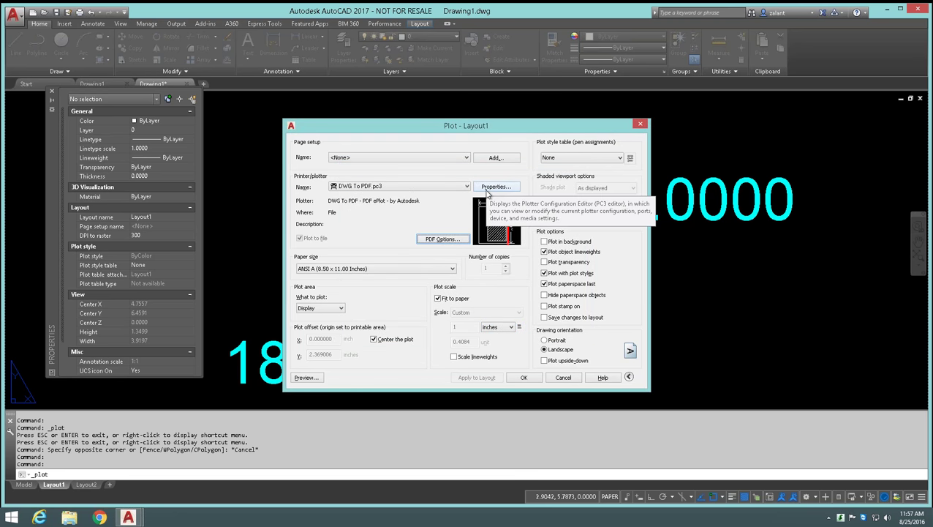
Cancel the Plot dialog and open the Plotters folder with PLOTTERMANAGER
{"action": "left_click", "coordinate": [558, 377]}
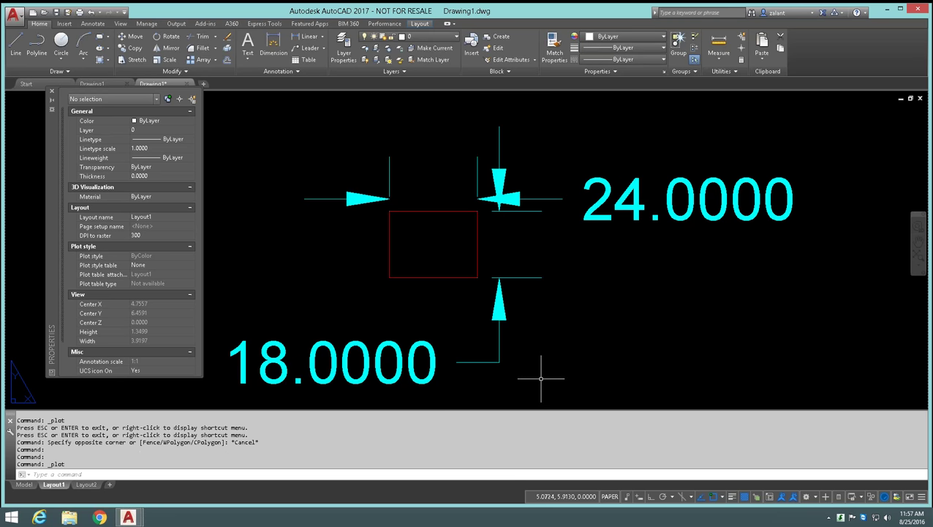
{"action": "type", "text": "plottermanager"}
{"action": "key", "text": "Return"}
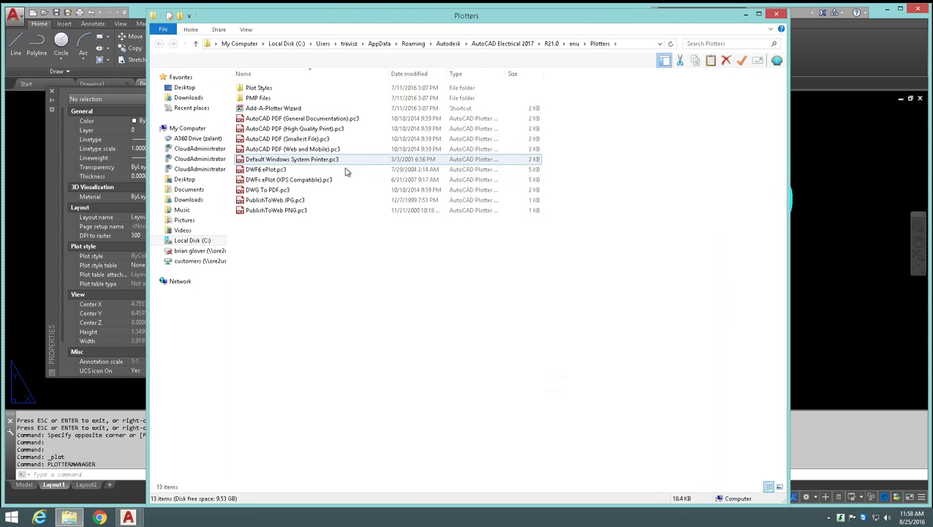
View DWG To PDF.pc3's Device and Document Settings, then close it and the Plotters folder
{"action": "double_click", "coordinate": [260, 189]}
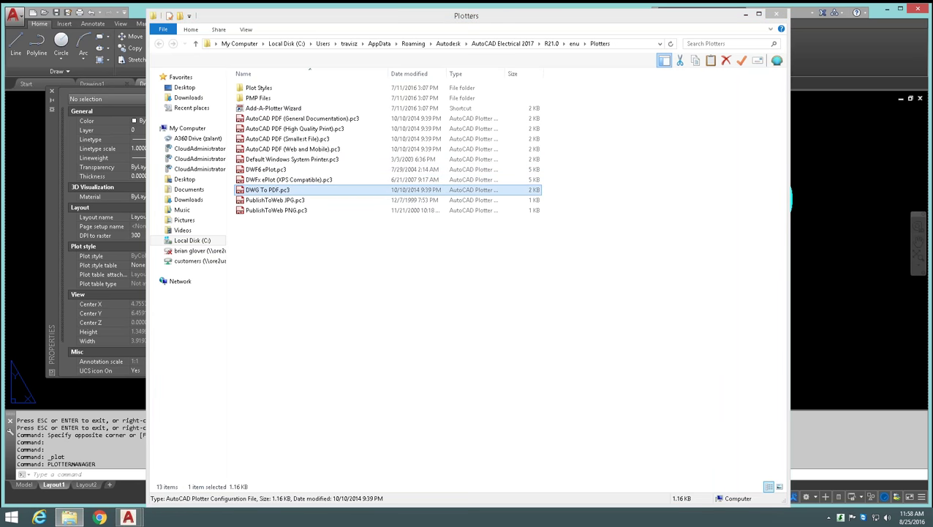
{"action": "left_click", "coordinate": [422, 149]}
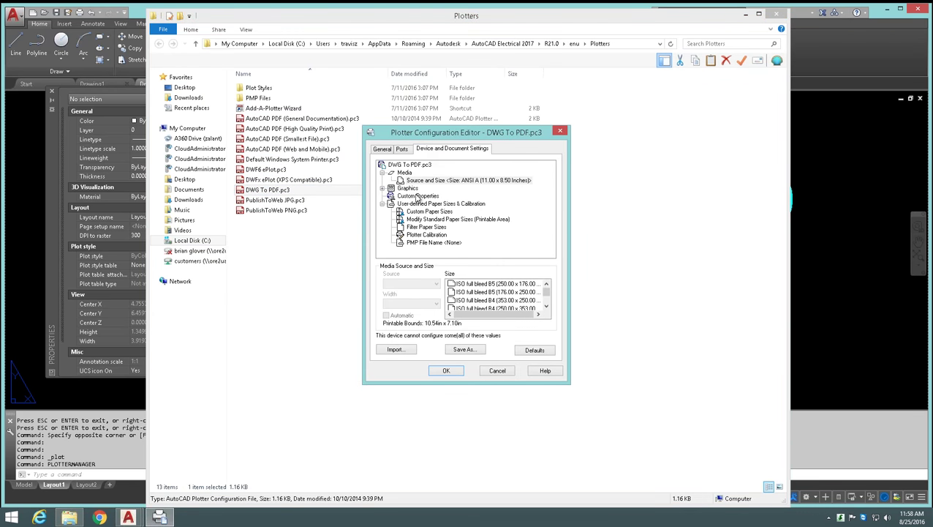
{"action": "left_click", "coordinate": [561, 131]}
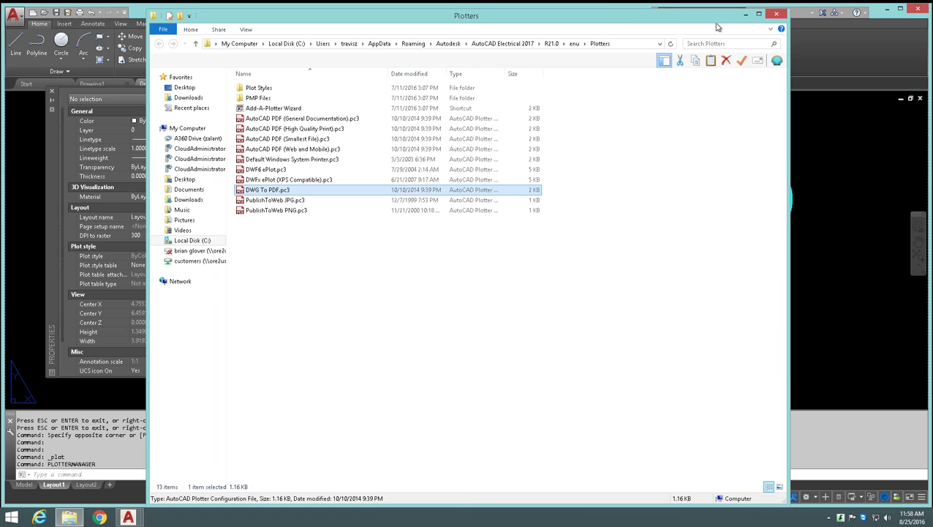
{"action": "left_click", "coordinate": [776, 14]}
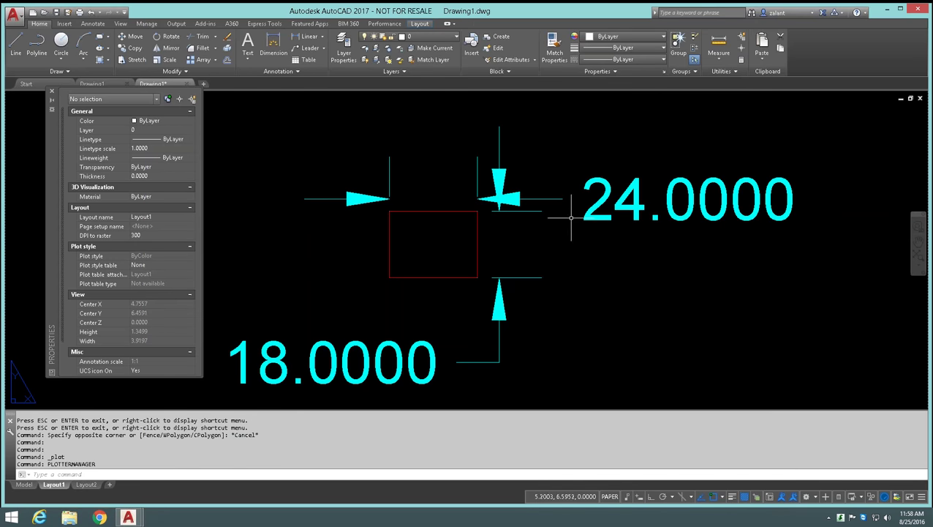